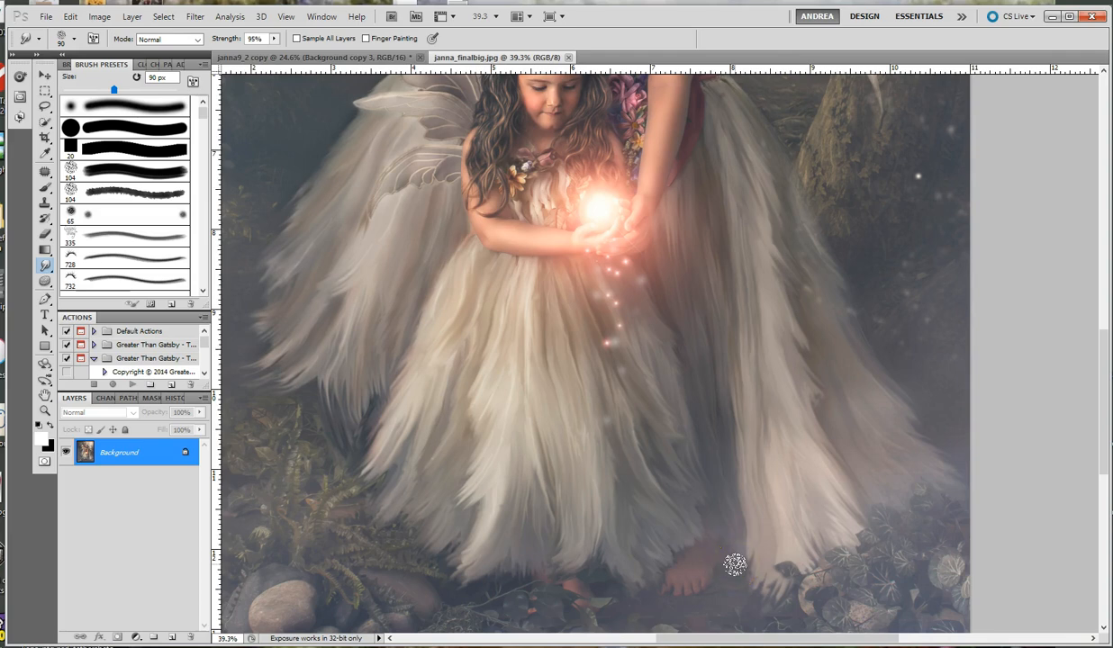
Load a Smudge tool preset with a 20 px brush tip and 80% strength
{"action": "scroll", "coordinate": [770, 515], "scroll_direction": "down", "scroll_amount": 4}
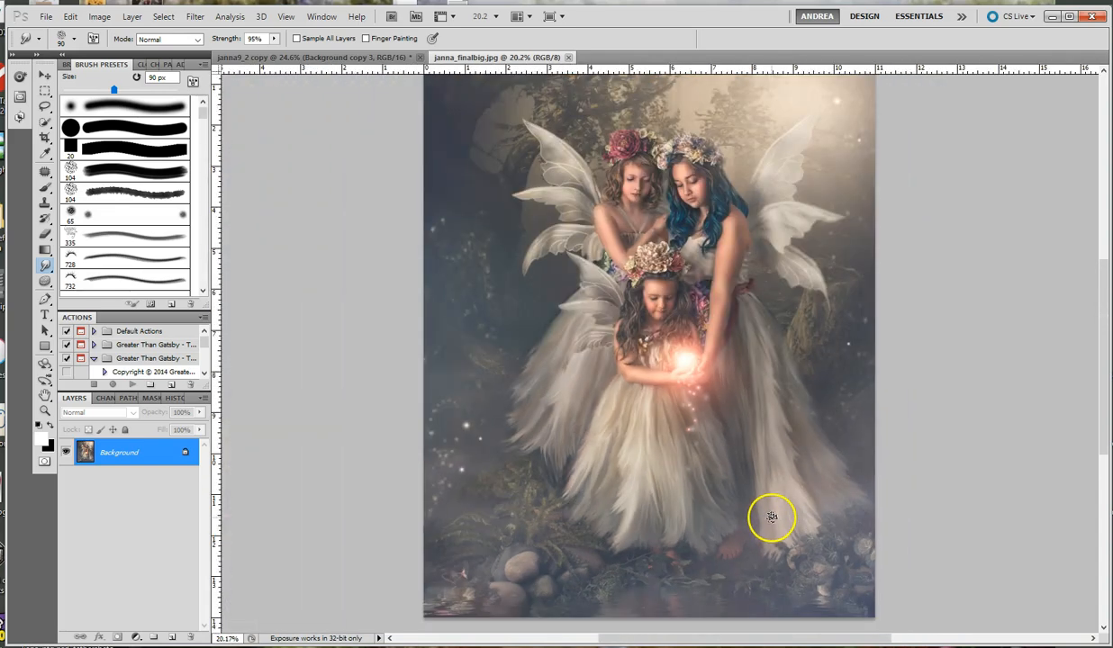
{"action": "scroll", "coordinate": [771, 517], "scroll_direction": "down", "scroll_amount": 1}
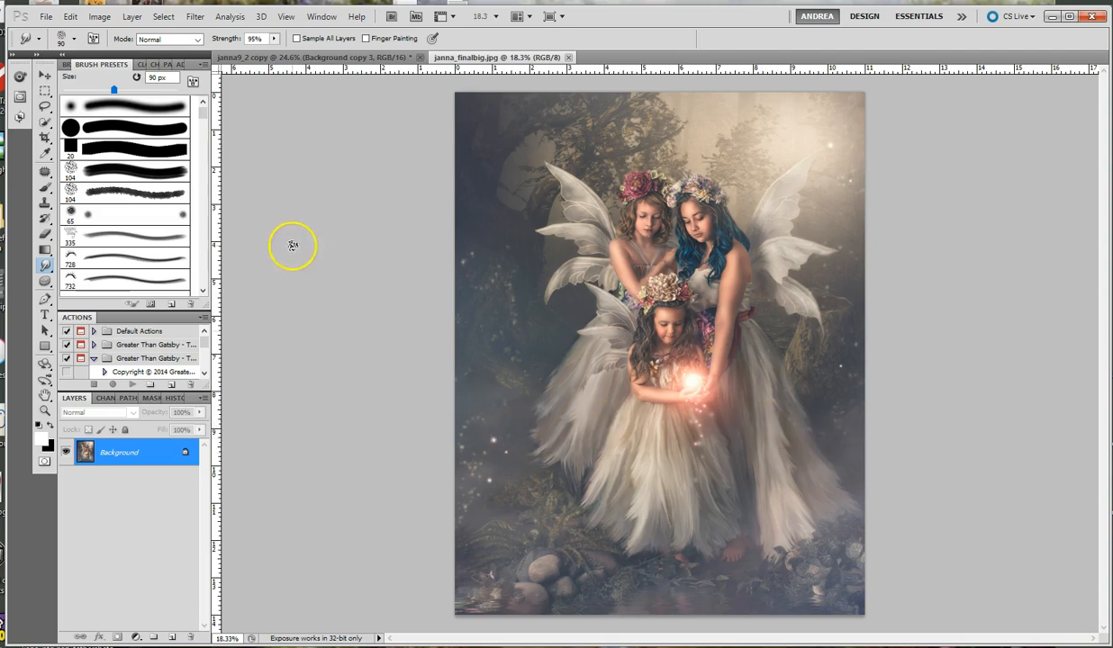
{"action": "scroll", "coordinate": [777, 465], "scroll_direction": "up", "scroll_amount": 3}
{"action": "scroll", "coordinate": [776, 465], "scroll_direction": "up", "scroll_amount": 6}
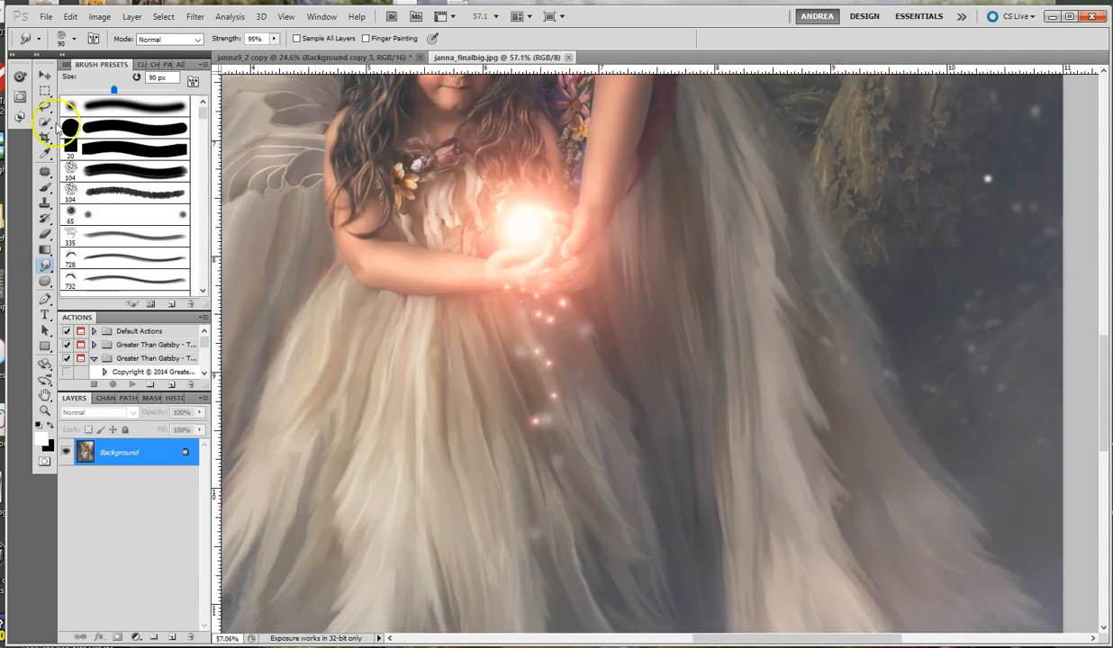
{"action": "left_click", "coordinate": [44, 265]}
{"action": "left_click", "coordinate": [38, 42]}
{"action": "left_click", "coordinate": [59, 118]}
{"action": "left_click", "coordinate": [783, 337]}
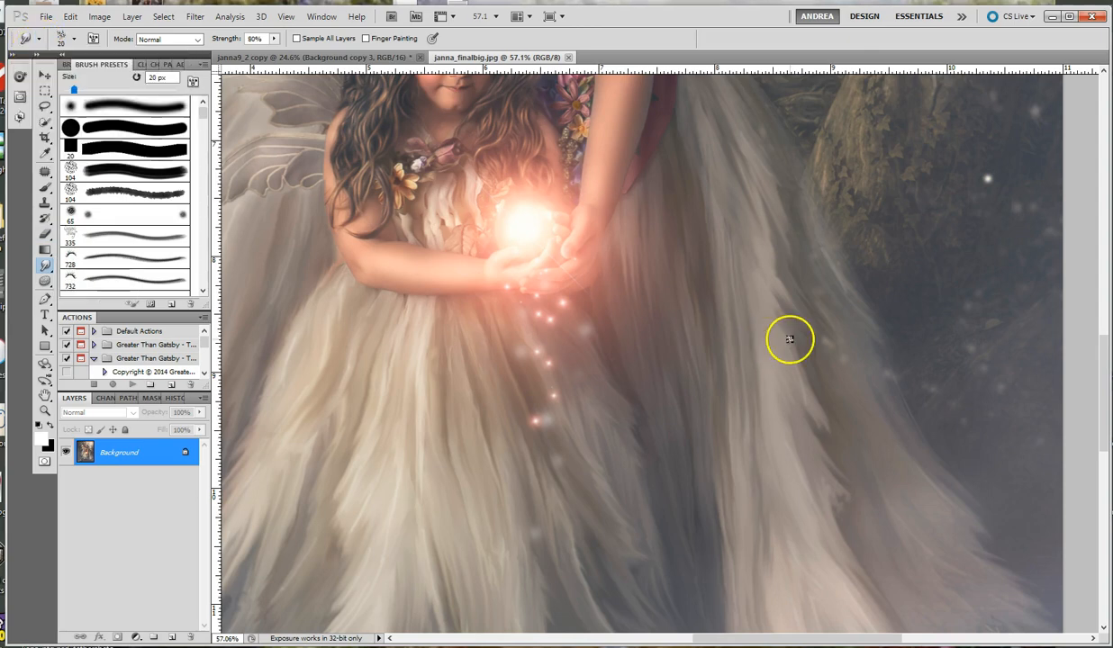
Enlarge the preset's Smudge brush tip to 400 px over the finished fairy image
{"action": "key", "text": "bracketright"}
{"action": "key", "text": "bracketright"}
{"action": "key", "text": "bracketright"}
{"action": "key", "text": "bracketright"}
{"action": "key", "text": "bracketright"}
{"action": "key", "text": "bracketright"}
{"action": "key", "text": "bracketright"}
{"action": "key", "text": "bracketright"}
{"action": "key", "text": "bracketright"}
{"action": "key", "text": "bracketright"}
{"action": "key", "text": "bracketright"}
{"action": "key", "text": "bracketright"}
{"action": "key", "text": "bracketright"}
{"action": "key", "text": "bracketright"}
{"action": "key", "text": "bracketright"}
{"action": "key", "text": "bracketright"}
{"action": "key", "text": "bracketright"}
{"action": "key", "text": "bracketright"}
{"action": "key", "text": "bracketright"}
{"action": "key", "text": "bracketright"}
{"action": "key", "text": "bracketleft"}
{"action": "key", "text": "bracketleft"}
{"action": "key", "text": "bracketleft"}
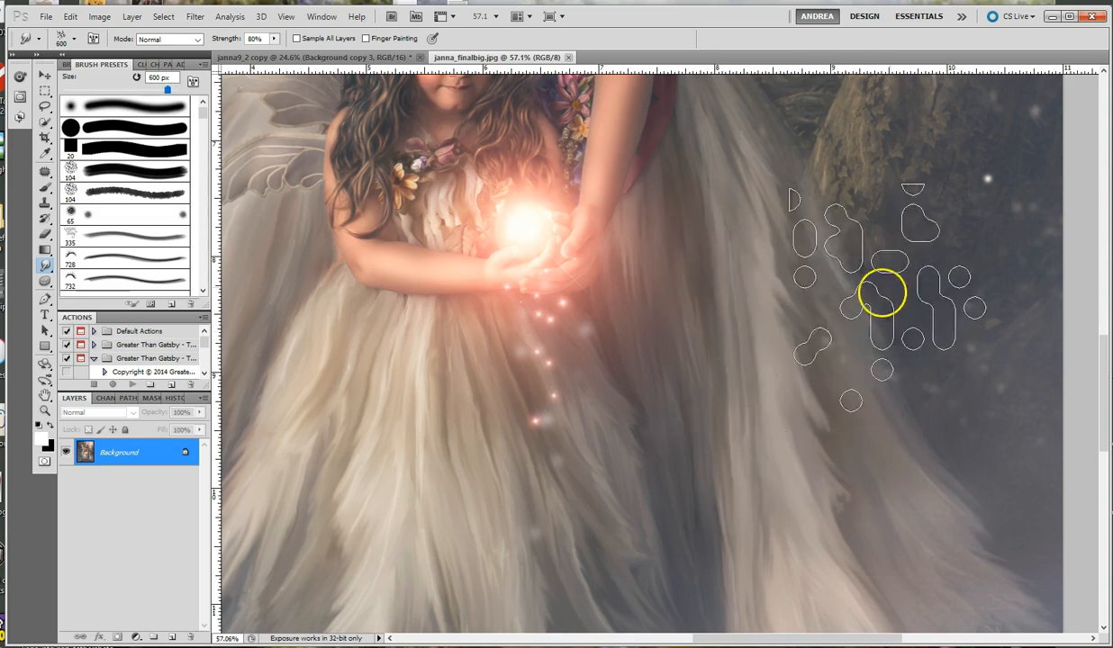
{"action": "key", "text": "bracketleft"}
{"action": "key", "text": "bracketleft"}
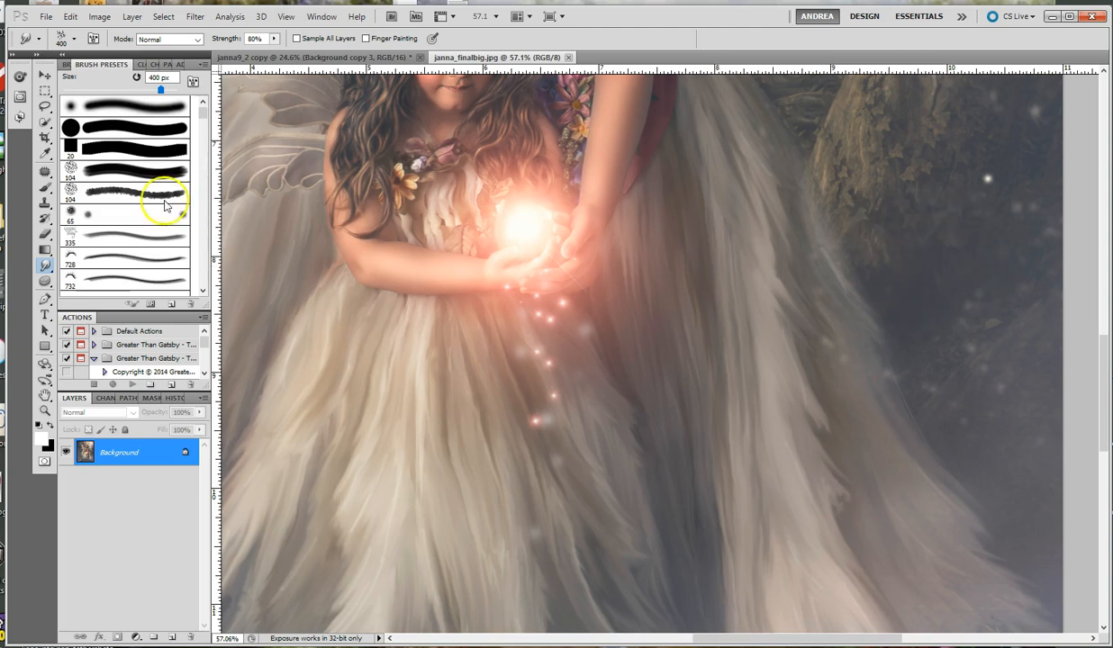
Choose the speckled 104 px brush with the rough-edged stroke and enlarge its tip to 600 px
{"action": "left_click", "coordinate": [93, 197]}
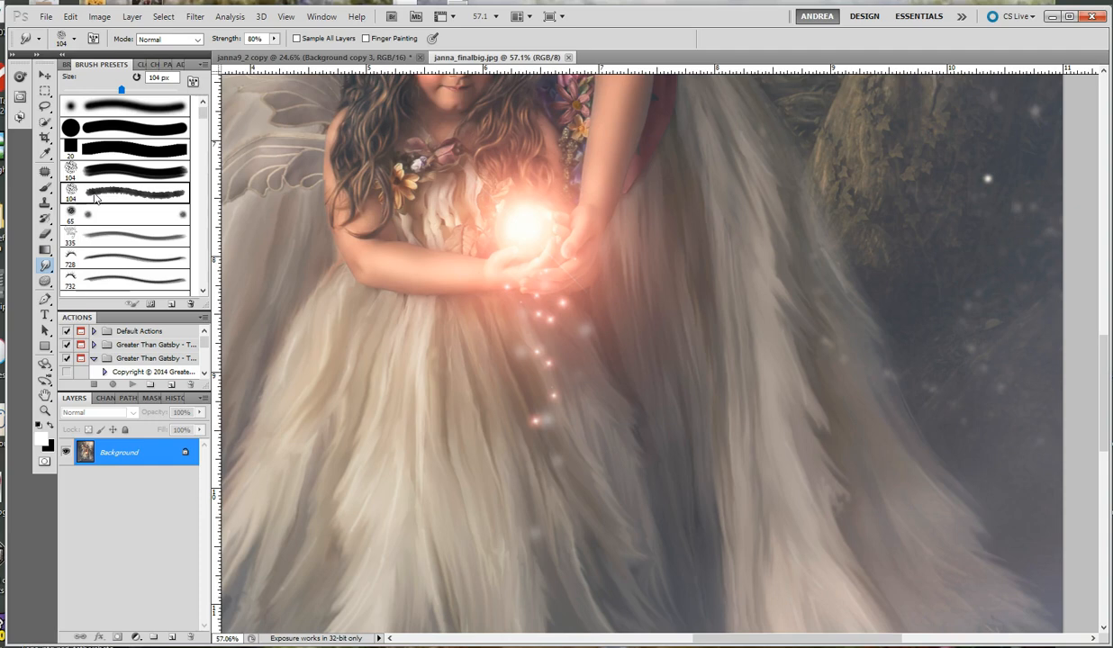
{"action": "key", "text": "bracketright"}
{"action": "key", "text": "bracketright"}
{"action": "key", "text": "bracketright"}
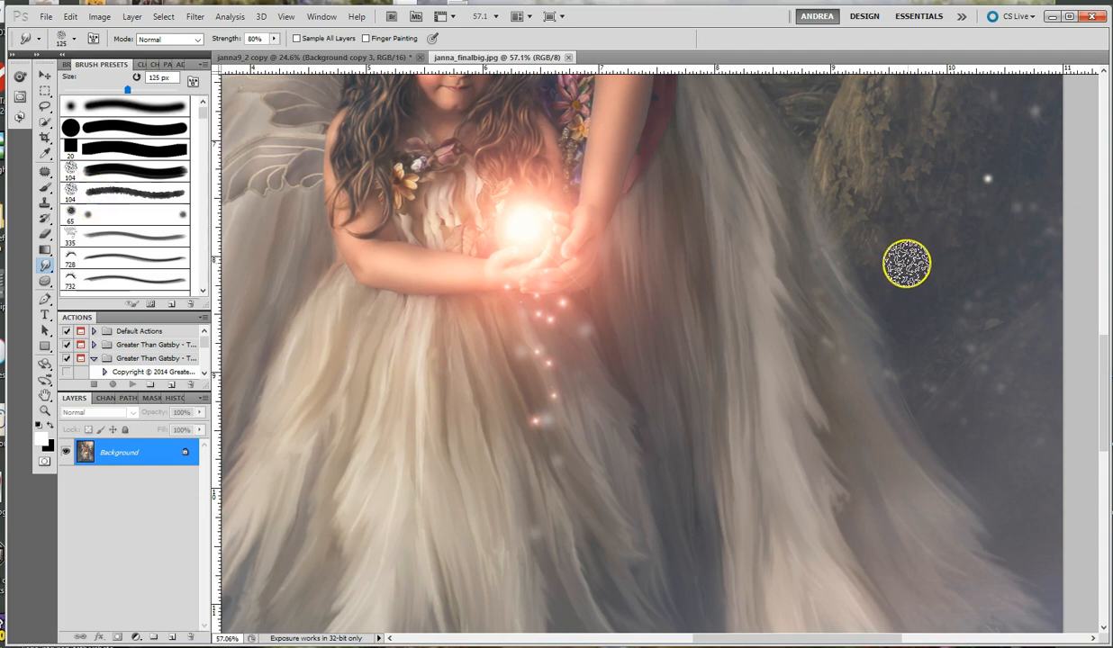
{"action": "key", "text": "bracketright"}
{"action": "key", "text": "bracketright"}
{"action": "key", "text": "bracketright"}
{"action": "key", "text": "bracketright"}
{"action": "key", "text": "bracketright"}
{"action": "key", "text": "bracketright"}
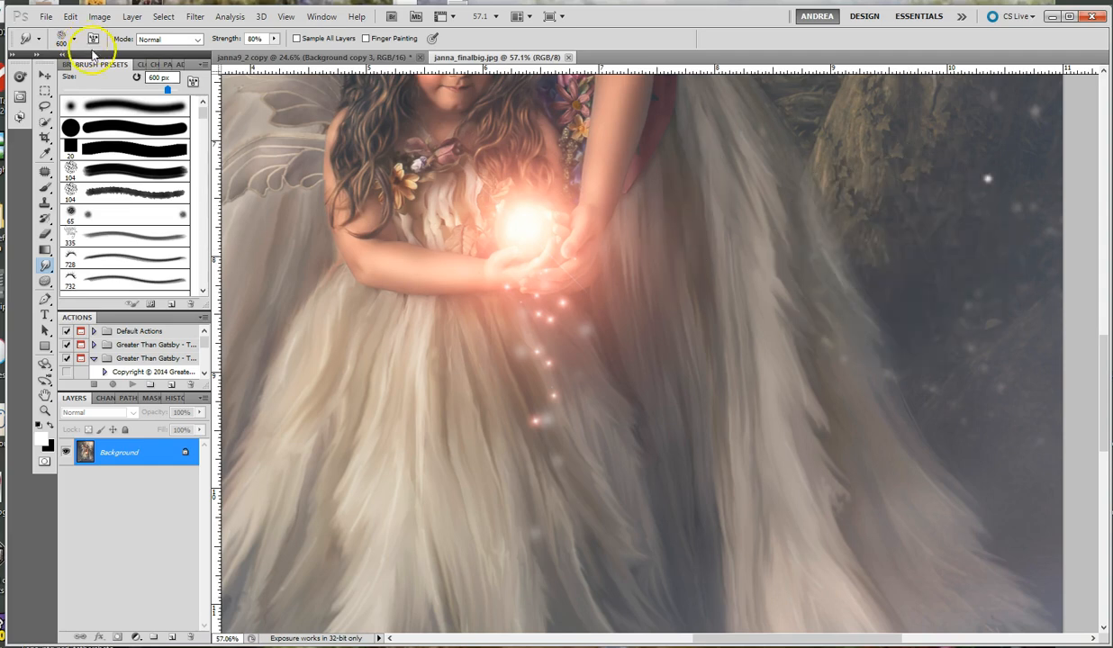
Reselect the speckled rough-edged brush preset at its default size of 104 px
{"action": "left_click", "coordinate": [204, 65]}
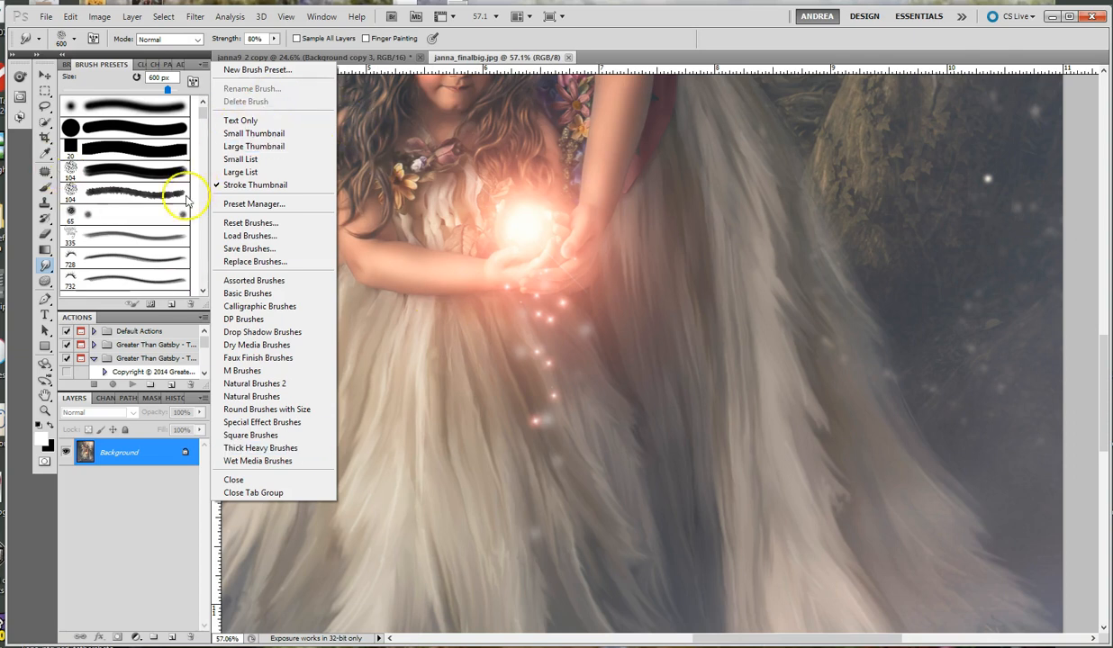
{"action": "left_click", "coordinate": [93, 193]}
{"action": "left_click", "coordinate": [94, 194]}
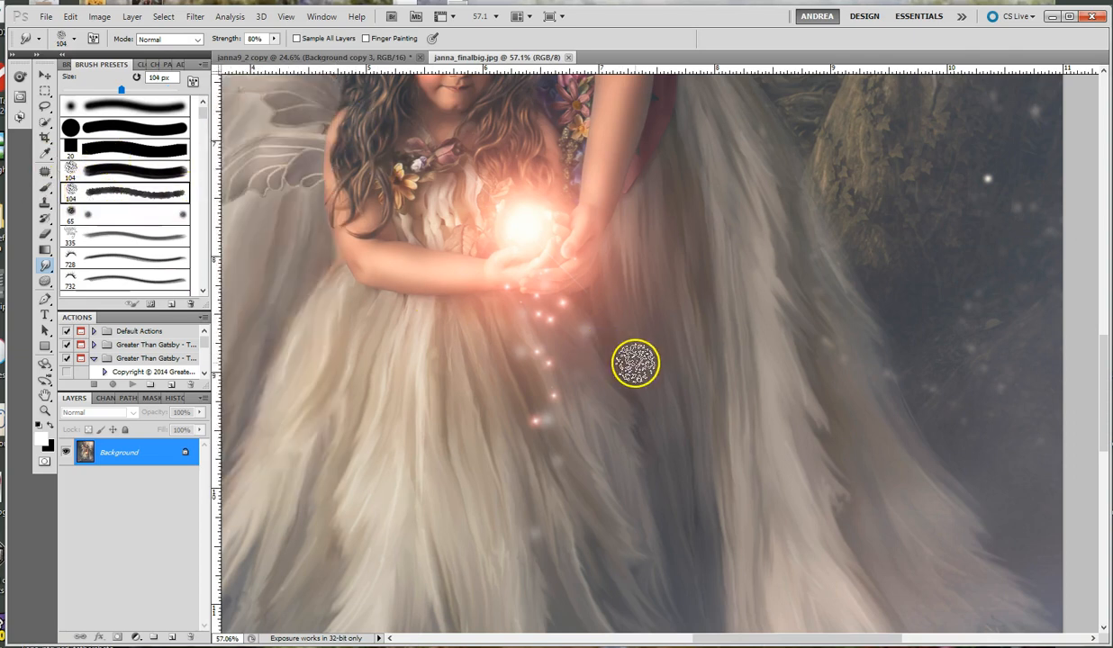
Switch to the unedited janna9_2 copy document and frame the girls' tulle skirts
{"action": "scroll", "coordinate": [665, 340], "scroll_direction": "down", "scroll_amount": 2}
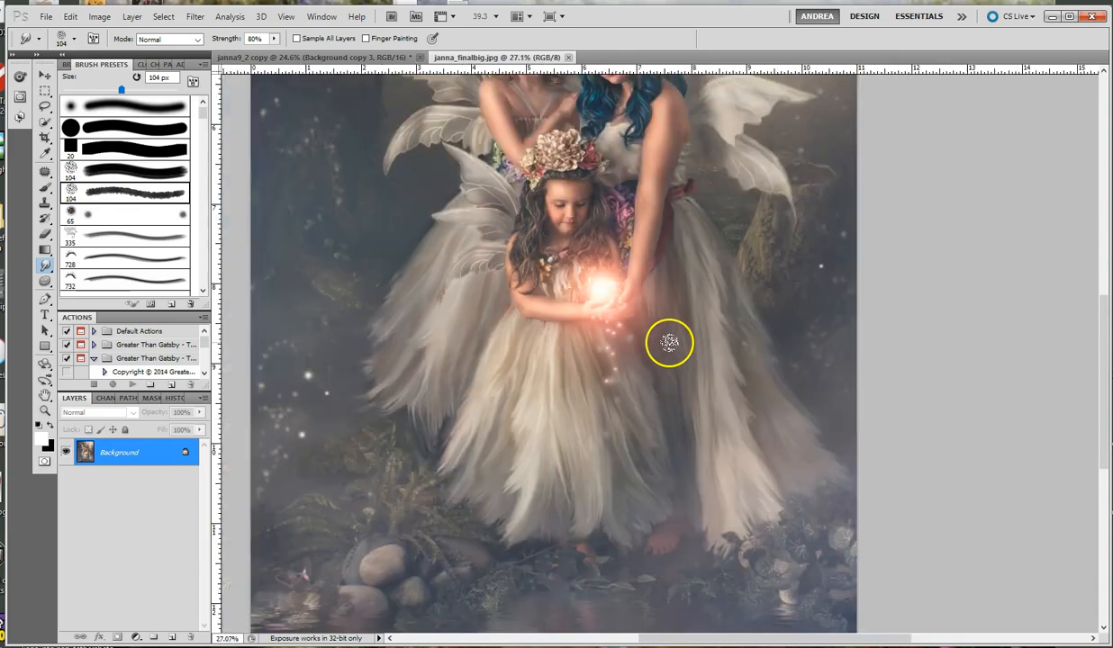
{"action": "scroll", "coordinate": [669, 342], "scroll_direction": "down", "scroll_amount": 1}
{"action": "left_click", "coordinate": [311, 57]}
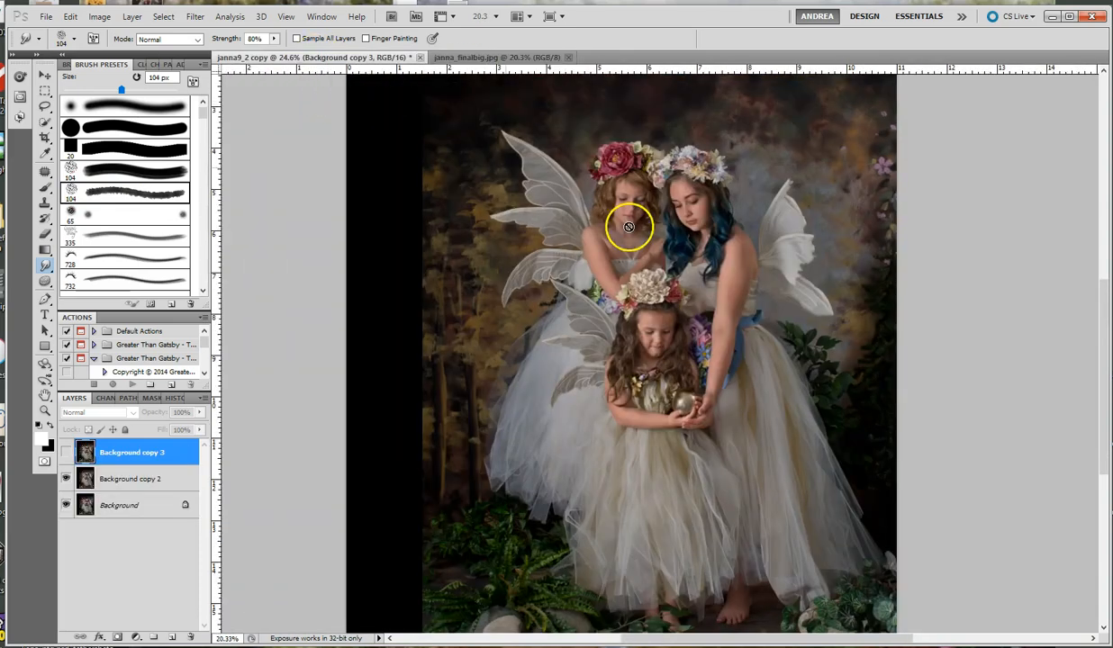
{"action": "scroll", "coordinate": [753, 405], "scroll_direction": "up", "scroll_amount": 2}
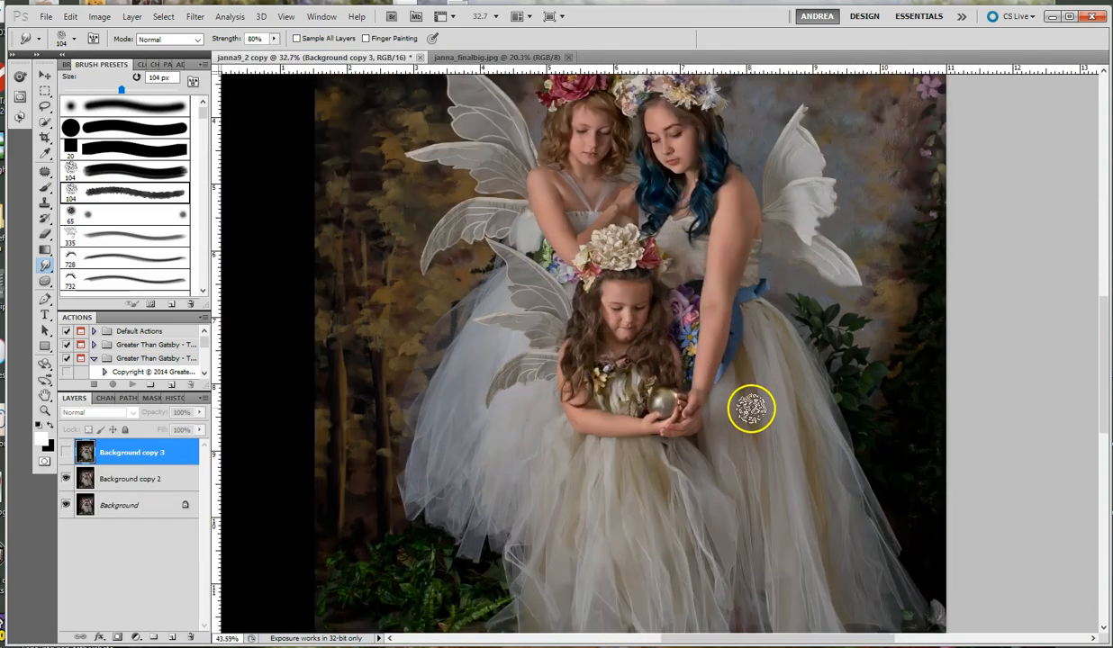
{"action": "left_click_drag", "start_coordinate": [799, 488], "coordinate": [795, 335]}
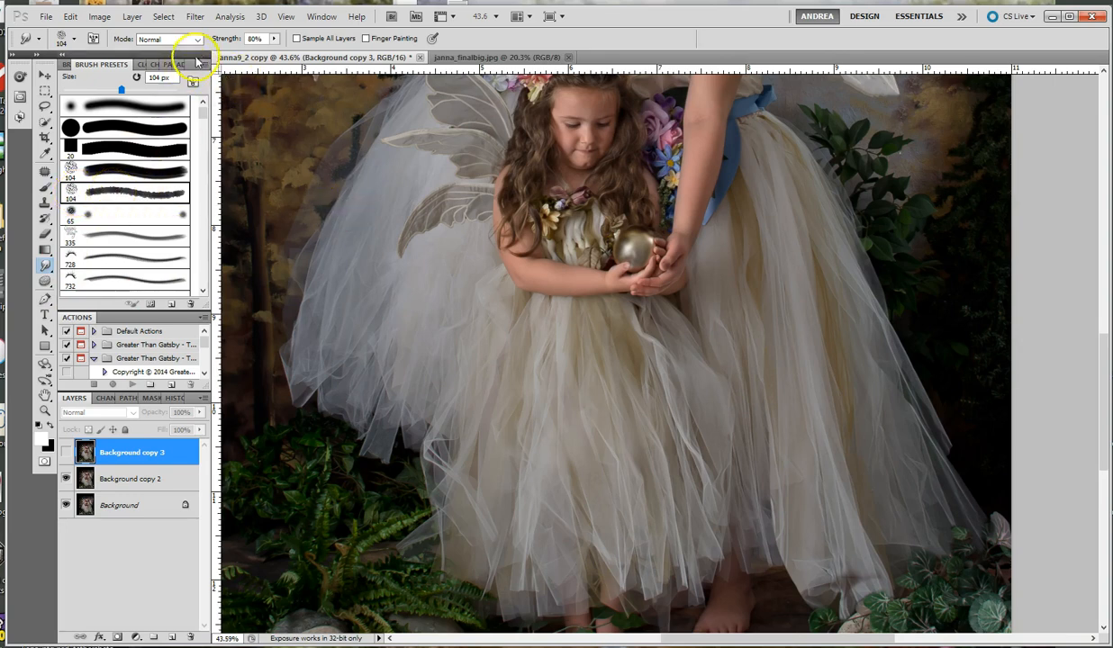
Set the Smudge tool's strength to 95%
{"action": "left_click", "coordinate": [259, 38]}
{"action": "type", "text": "95"}
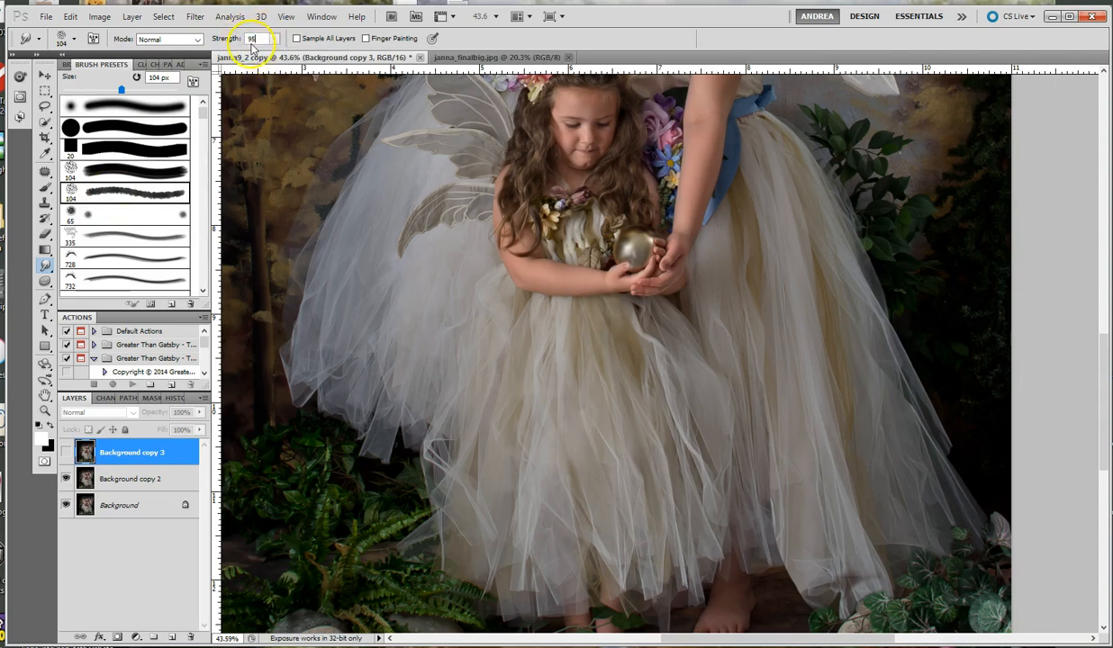
{"action": "left_click", "coordinate": [47, 269]}
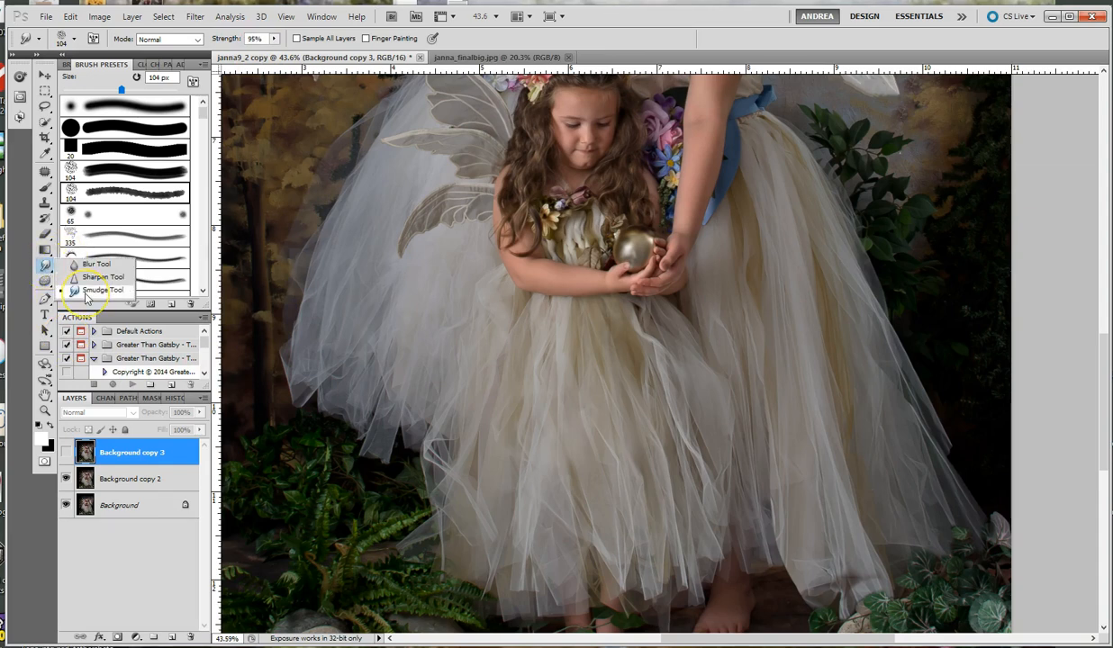
{"action": "left_click", "coordinate": [88, 266]}
{"action": "left_click", "coordinate": [88, 289]}
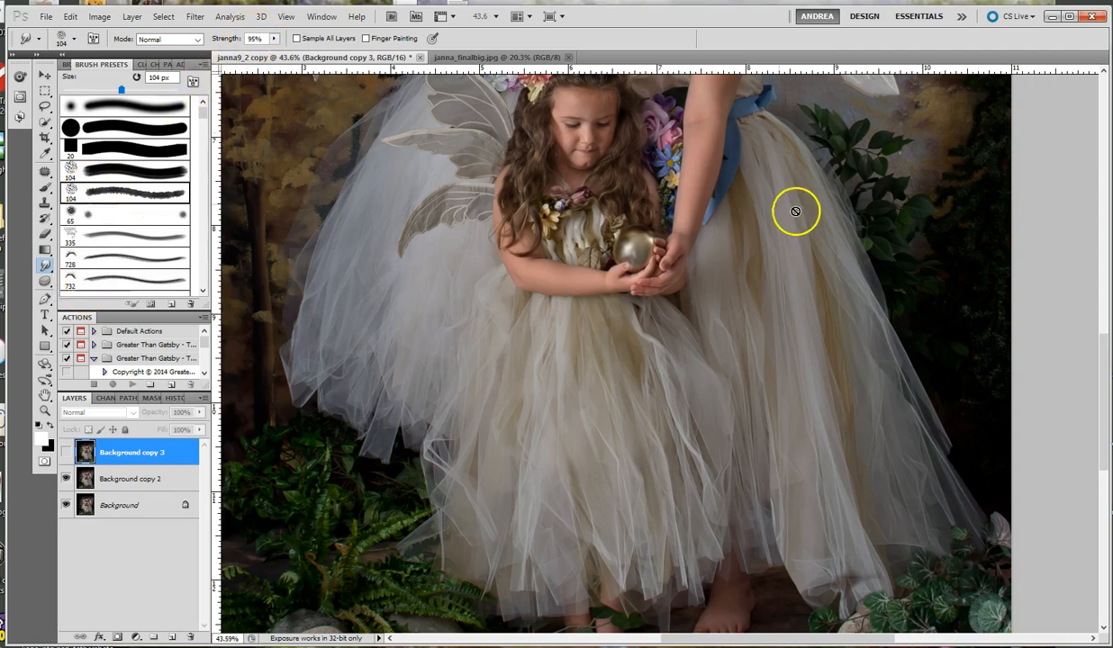
Make Background copy 2 the active layer and enlarge the Smudge brush to 150 px over the older girl's skirt
{"action": "left_click", "coordinate": [127, 480]}
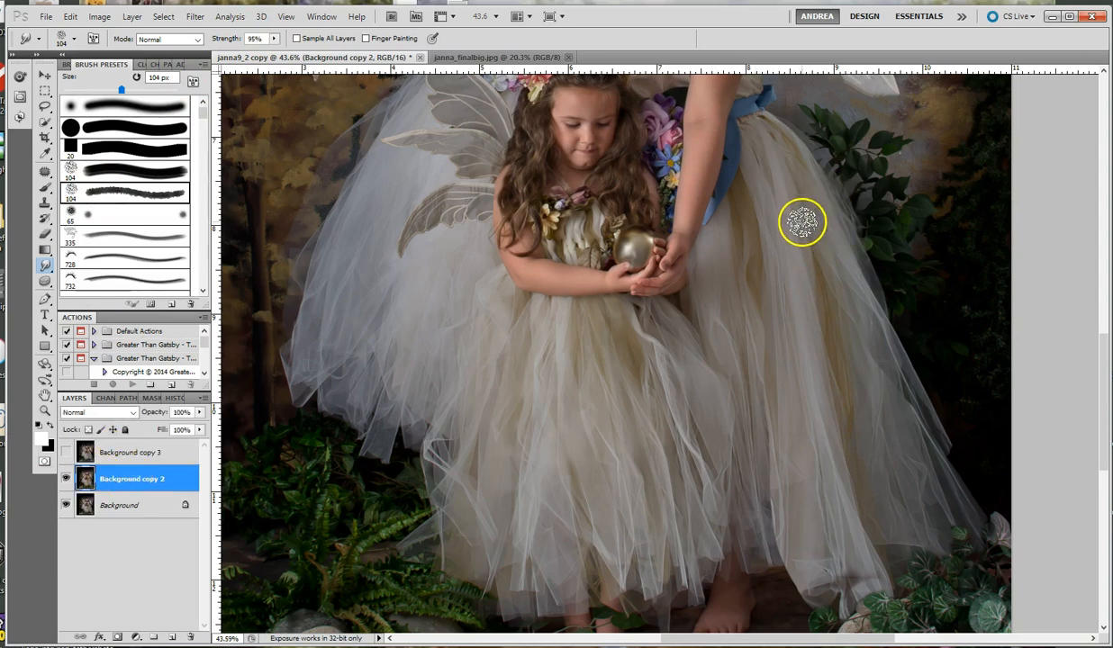
{"action": "scroll", "coordinate": [799, 223], "scroll_direction": "up", "scroll_amount": 3}
{"action": "scroll", "coordinate": [800, 222], "scroll_direction": "up", "scroll_amount": 5}
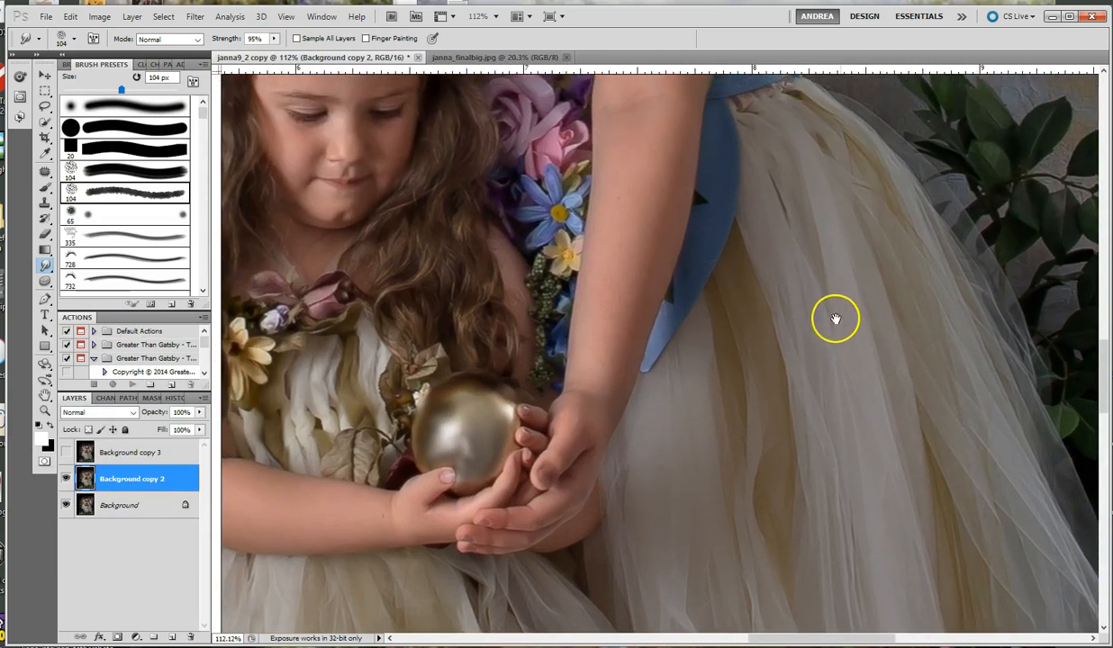
{"action": "left_click_drag", "start_coordinate": [835, 318], "coordinate": [838, 329]}
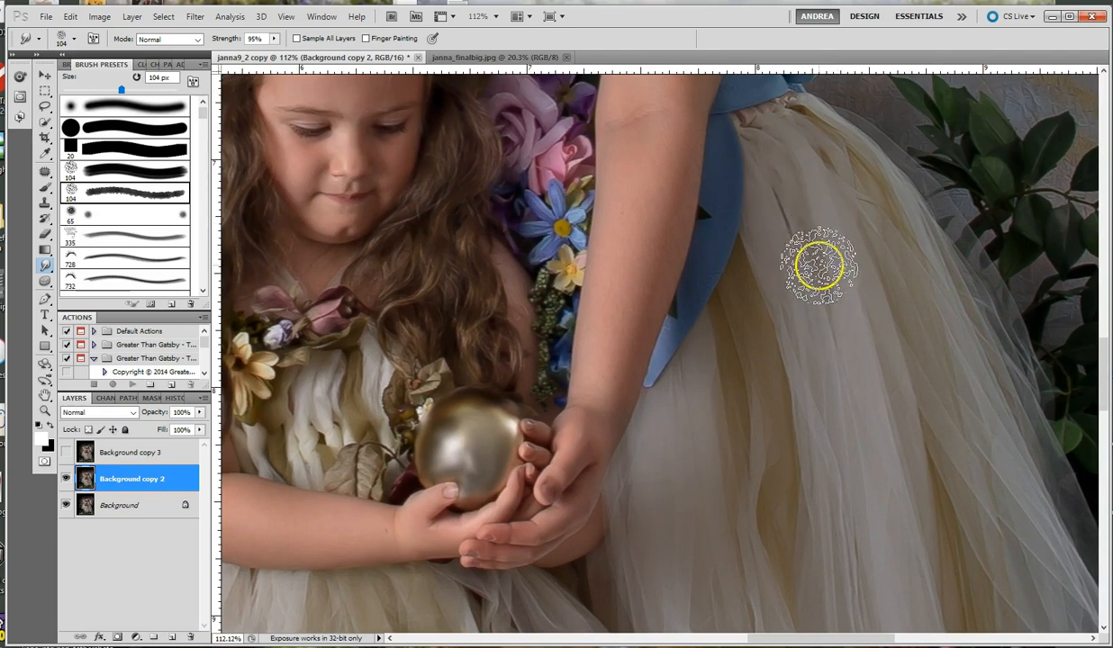
{"action": "key", "text": "bracketright"}
{"action": "key", "text": "bracketright"}
{"action": "key", "text": "bracketright"}
{"action": "key", "text": "bracketright"}
{"action": "key", "text": "bracketright"}
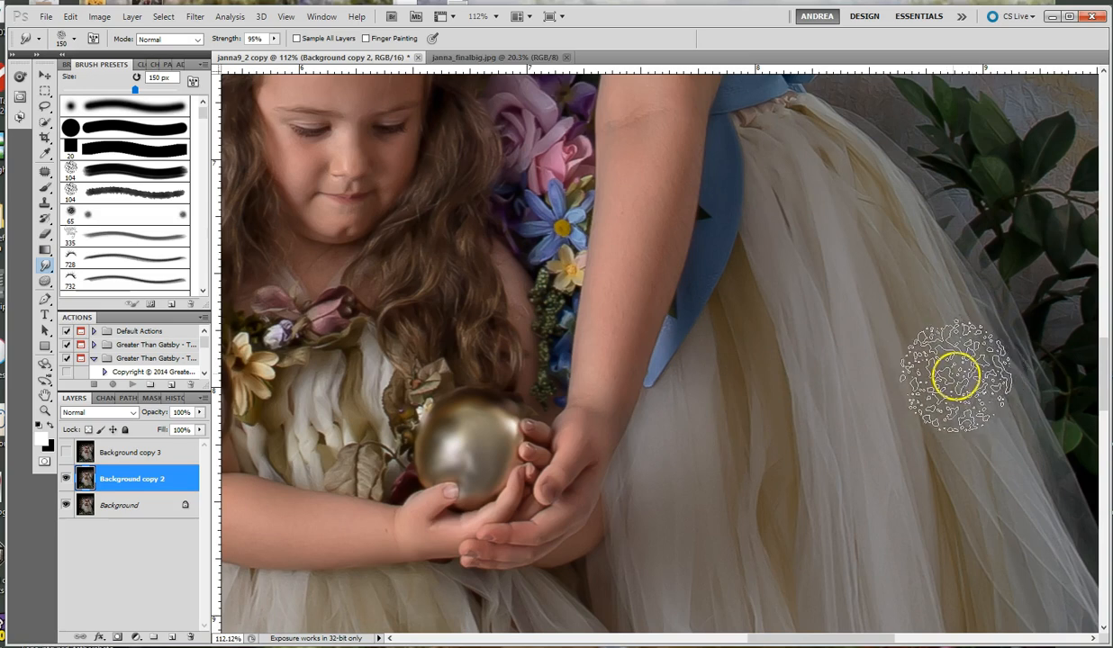
Smudge the older girl's tulle skirt with long downward strokes from the waist, following the flow of the fabric
{"action": "scroll", "coordinate": [965, 374], "scroll_direction": "down", "scroll_amount": 3}
{"action": "left_click_drag", "start_coordinate": [919, 308], "coordinate": [879, 259]}
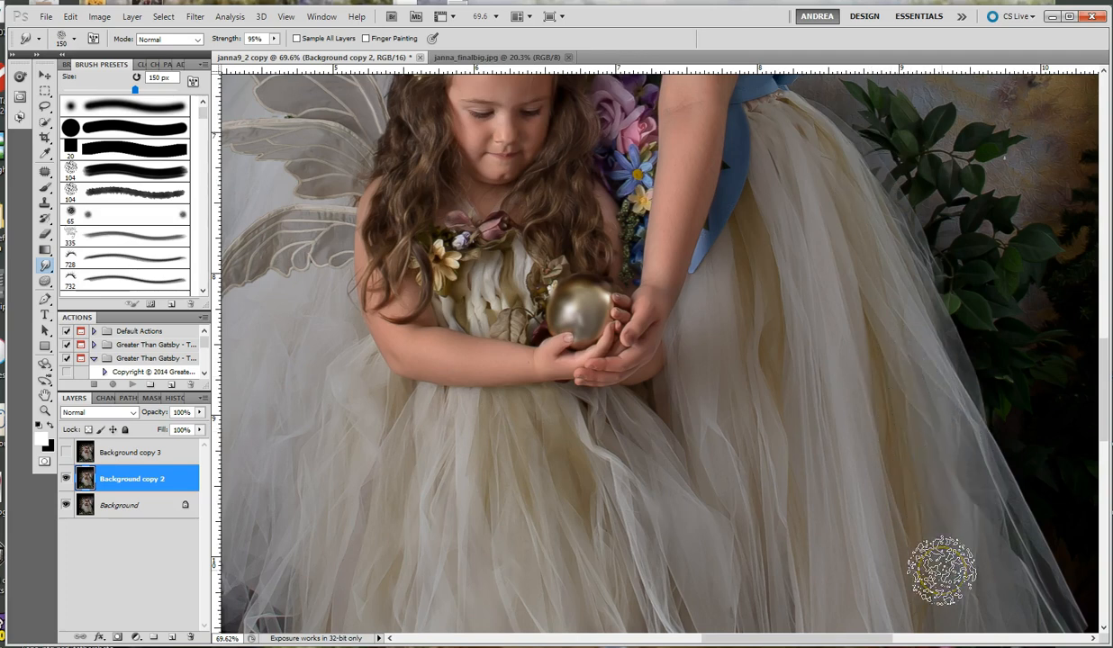
{"action": "mouse_move", "coordinate": [941, 572]}
{"action": "left_mouse_down"}
{"action": "mouse_move", "coordinate": [1014, 257]}
{"action": "mouse_move", "coordinate": [839, 129]}
{"action": "mouse_move", "coordinate": [798, 140]}
{"action": "mouse_move", "coordinate": [845, 336]}
{"action": "mouse_move", "coordinate": [878, 544]}
{"action": "mouse_move", "coordinate": [897, 596]}
{"action": "mouse_move", "coordinate": [964, 523]}
{"action": "mouse_move", "coordinate": [999, 440]}
{"action": "mouse_move", "coordinate": [900, 310]}
{"action": "mouse_move", "coordinate": [846, 267]}
{"action": "left_mouse_up"}
{"action": "scroll", "coordinate": [847, 267], "scroll_direction": "up", "scroll_amount": 6}
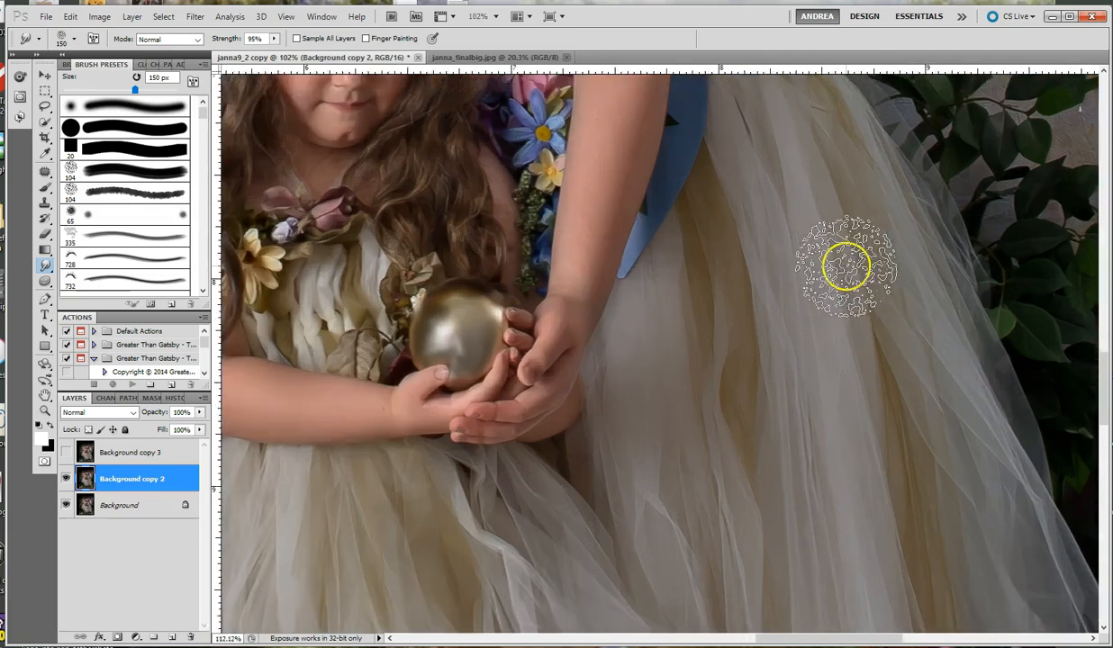
{"action": "left_click_drag", "start_coordinate": [860, 226], "coordinate": [937, 332]}
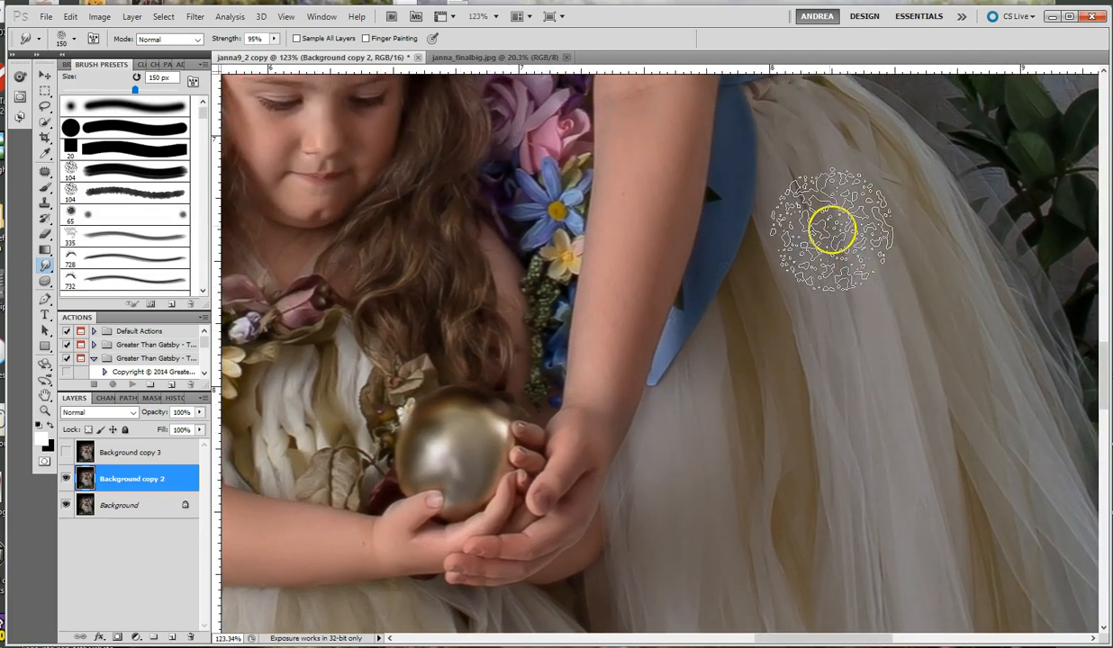
{"action": "mouse_move", "coordinate": [825, 233]}
{"action": "left_mouse_down"}
{"action": "mouse_move", "coordinate": [885, 448]}
{"action": "mouse_move", "coordinate": [893, 572]}
{"action": "mouse_move", "coordinate": [1067, 503]}
{"action": "mouse_move", "coordinate": [906, 170]}
{"action": "mouse_move", "coordinate": [868, 147]}
{"action": "mouse_move", "coordinate": [935, 226]}
{"action": "mouse_move", "coordinate": [1019, 449]}
{"action": "mouse_move", "coordinate": [1112, 585]}
{"action": "left_mouse_up"}
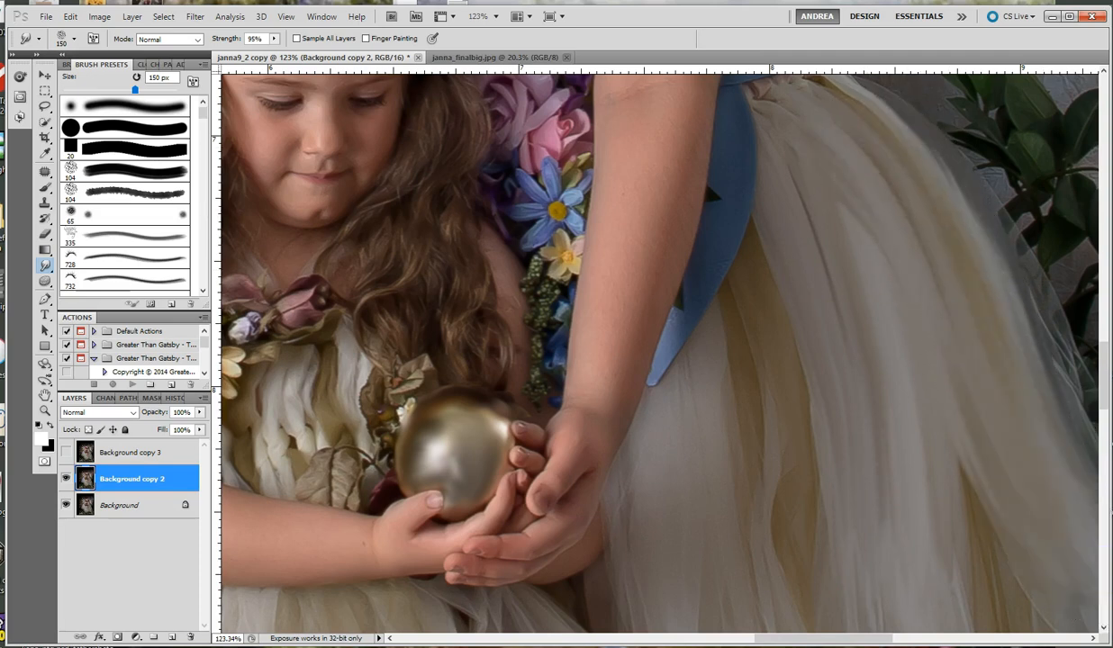
{"action": "mouse_move", "coordinate": [677, 362]}
{"action": "left_mouse_down"}
{"action": "mouse_move", "coordinate": [700, 393]}
{"action": "mouse_move", "coordinate": [740, 323]}
{"action": "mouse_move", "coordinate": [770, 586]}
{"action": "mouse_move", "coordinate": [1064, 603]}
{"action": "mouse_move", "coordinate": [728, 361]}
{"action": "mouse_move", "coordinate": [1044, 434]}
{"action": "mouse_move", "coordinate": [752, 358]}
{"action": "mouse_move", "coordinate": [778, 439]}
{"action": "mouse_move", "coordinate": [785, 596]}
{"action": "left_mouse_up"}
Reduce the Smudge brush to 90 px and smudge the gold folds beneath the blue sash
{"action": "key", "text": "bracketleft"}
{"action": "key", "text": "bracketleft"}
{"action": "key", "text": "bracketleft"}
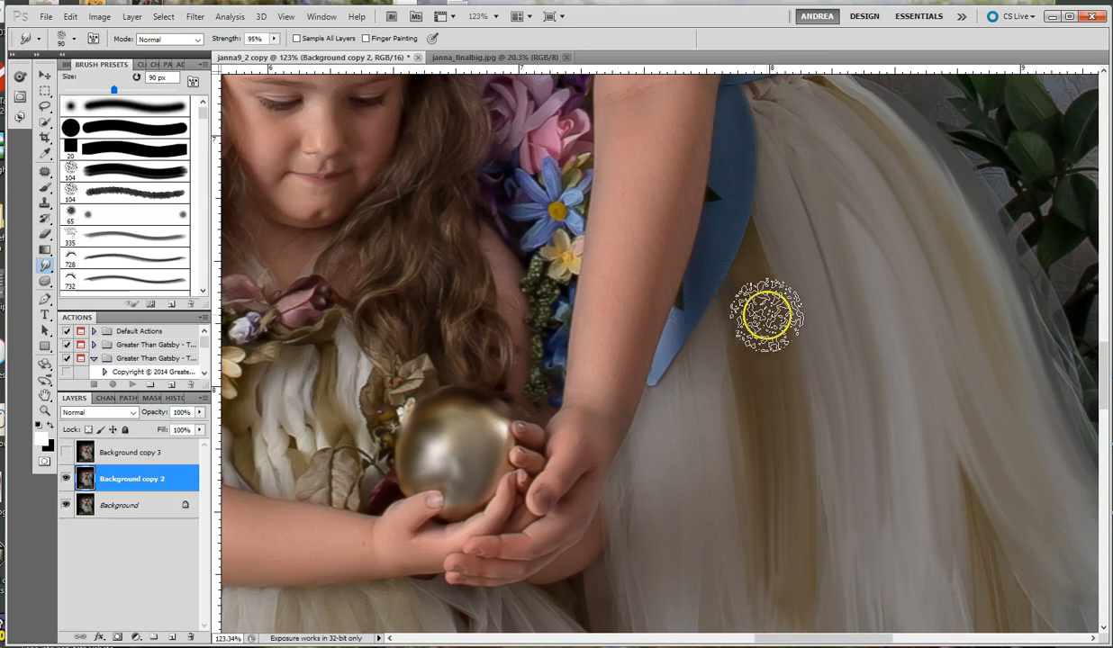
{"action": "mouse_move", "coordinate": [747, 367]}
{"action": "left_mouse_down"}
{"action": "mouse_move", "coordinate": [746, 315]}
{"action": "mouse_move", "coordinate": [760, 350]}
{"action": "mouse_move", "coordinate": [753, 305]}
{"action": "mouse_move", "coordinate": [761, 389]}
{"action": "mouse_move", "coordinate": [781, 443]}
{"action": "left_mouse_up"}
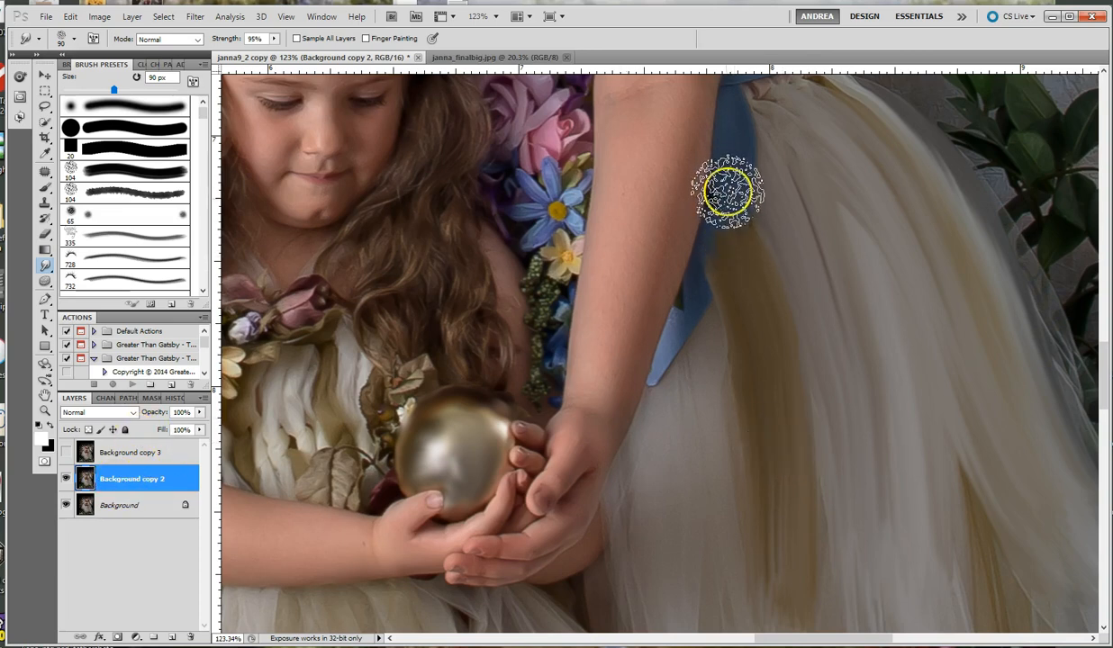
{"action": "mouse_move", "coordinate": [807, 354]}
{"action": "left_mouse_down"}
{"action": "mouse_move", "coordinate": [792, 367]}
{"action": "mouse_move", "coordinate": [806, 306]}
{"action": "mouse_move", "coordinate": [755, 112]}
{"action": "mouse_move", "coordinate": [795, 216]}
{"action": "mouse_move", "coordinate": [741, 206]}
{"action": "mouse_move", "coordinate": [745, 297]}
{"action": "mouse_move", "coordinate": [870, 509]}
{"action": "mouse_move", "coordinate": [753, 331]}
{"action": "mouse_move", "coordinate": [751, 262]}
{"action": "mouse_move", "coordinate": [777, 382]}
{"action": "left_mouse_up"}
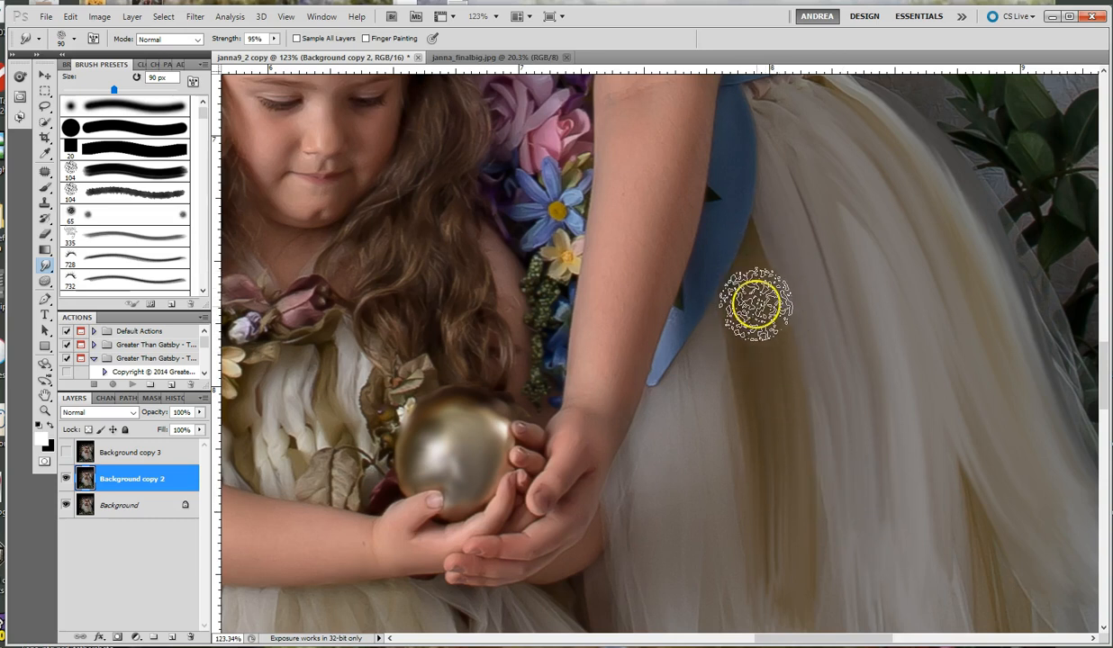
{"action": "mouse_move", "coordinate": [724, 191]}
{"action": "left_mouse_down"}
{"action": "mouse_move", "coordinate": [770, 355]}
{"action": "mouse_move", "coordinate": [711, 232]}
{"action": "mouse_move", "coordinate": [662, 380]}
{"action": "mouse_move", "coordinate": [863, 527]}
{"action": "mouse_move", "coordinate": [896, 443]}
{"action": "mouse_move", "coordinate": [979, 348]}
{"action": "mouse_move", "coordinate": [969, 410]}
{"action": "mouse_move", "coordinate": [980, 358]}
{"action": "mouse_move", "coordinate": [924, 223]}
{"action": "mouse_move", "coordinate": [1025, 324]}
{"action": "mouse_move", "coordinate": [976, 199]}
{"action": "mouse_move", "coordinate": [1006, 232]}
{"action": "mouse_move", "coordinate": [1074, 337]}
{"action": "mouse_move", "coordinate": [1058, 423]}
{"action": "left_mouse_up"}
Reduce the Smudge brush to 45 px and refine the folds of the older girl's upper skirt
{"action": "key", "text": "bracketleft"}
{"action": "key", "text": "bracketleft"}
{"action": "key", "text": "bracketleft"}
{"action": "key", "text": "bracketleft"}
{"action": "key", "text": "bracketleft"}
{"action": "mouse_move", "coordinate": [991, 321]}
{"action": "left_mouse_down"}
{"action": "mouse_move", "coordinate": [941, 290]}
{"action": "mouse_move", "coordinate": [870, 282]}
{"action": "mouse_move", "coordinate": [813, 343]}
{"action": "mouse_move", "coordinate": [810, 224]}
{"action": "left_mouse_up"}
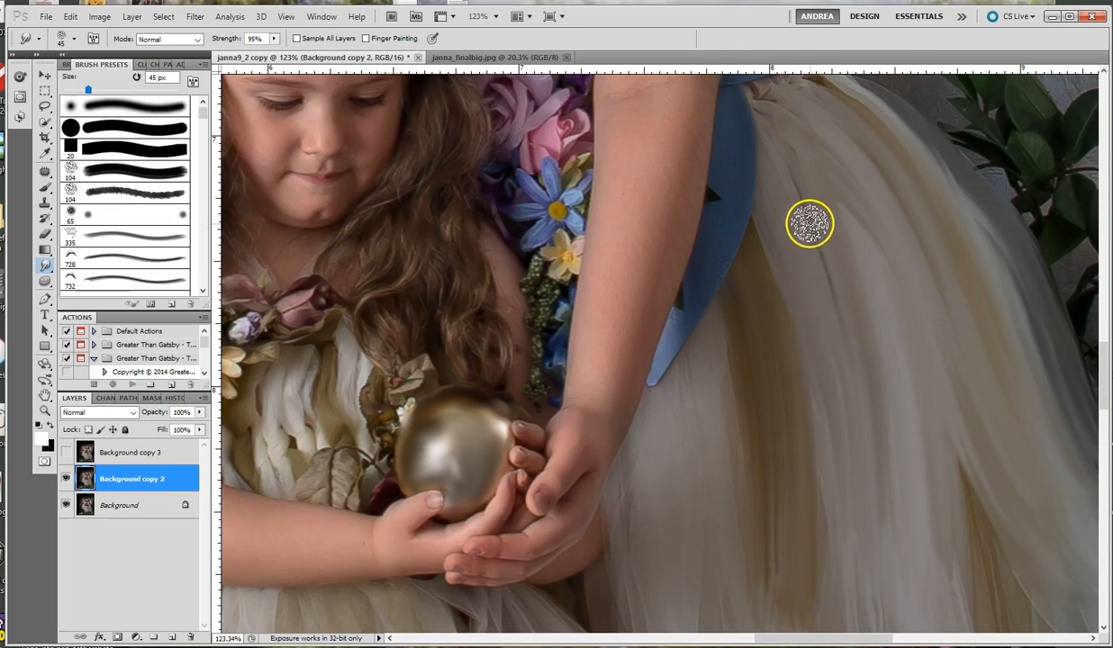
Review the smudged skirt, then delete the Background copy 2 layer
{"action": "key", "text": "space"}
{"action": "left_click_drag", "start_coordinate": [877, 413], "coordinate": [890, 197]}
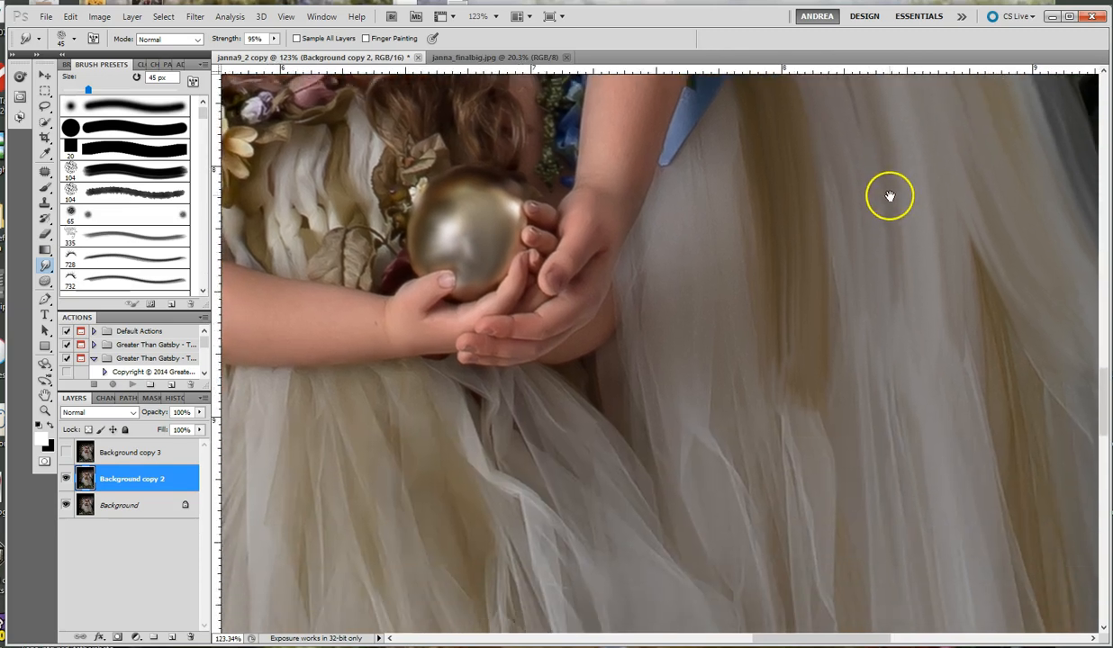
{"action": "scroll", "coordinate": [939, 288], "scroll_direction": "down", "scroll_amount": 3}
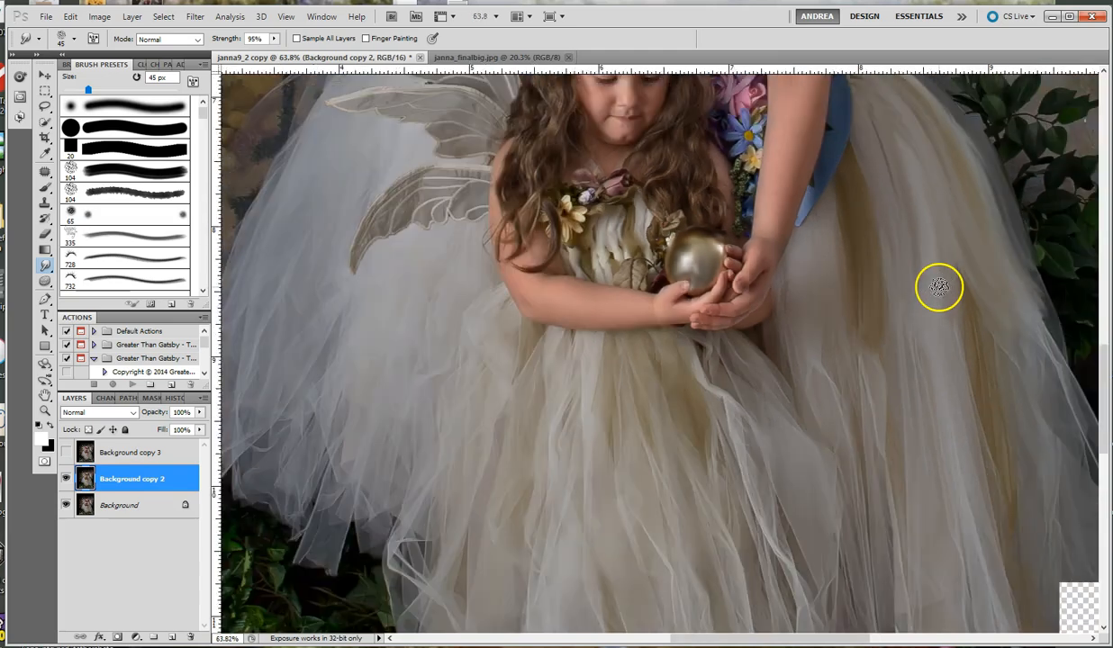
{"action": "scroll", "coordinate": [939, 288], "scroll_direction": "down", "scroll_amount": 3}
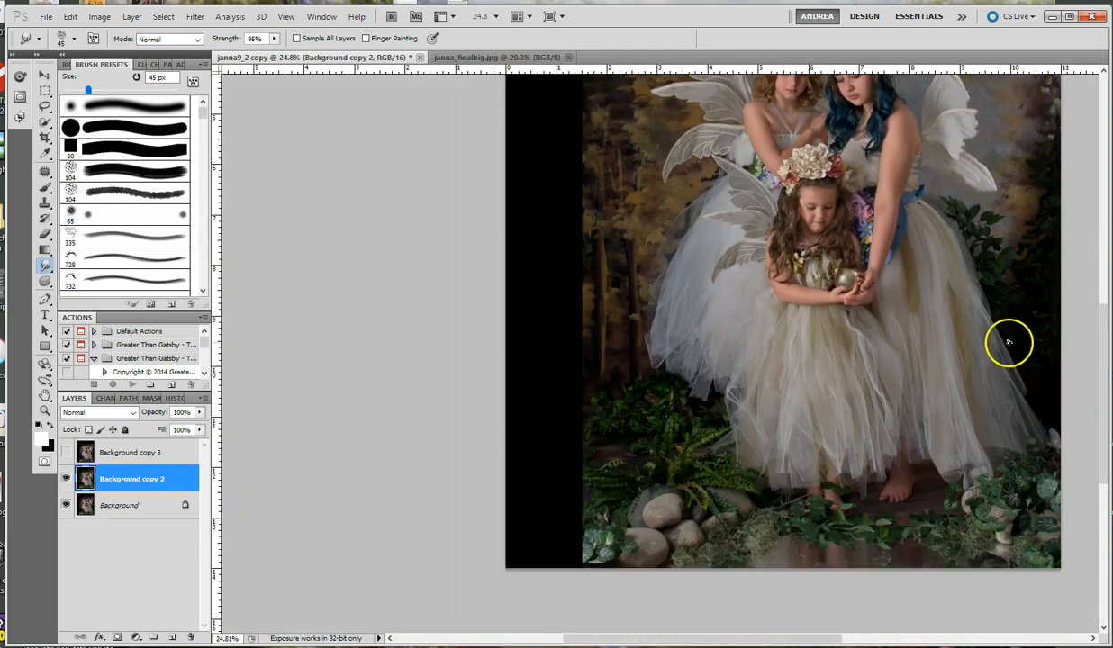
{"action": "scroll", "coordinate": [999, 324], "scroll_direction": "up", "scroll_amount": 1}
{"action": "scroll", "coordinate": [990, 314], "scroll_direction": "up", "scroll_amount": 1}
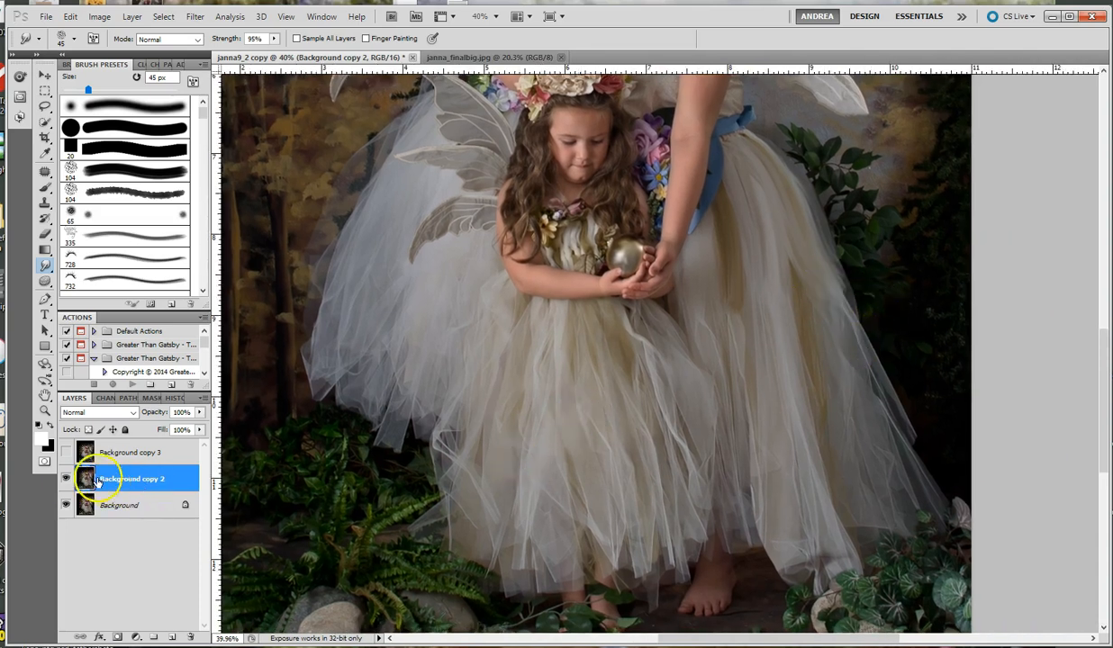
{"action": "left_click", "coordinate": [68, 480]}
{"action": "double_click", "coordinate": [126, 479]}
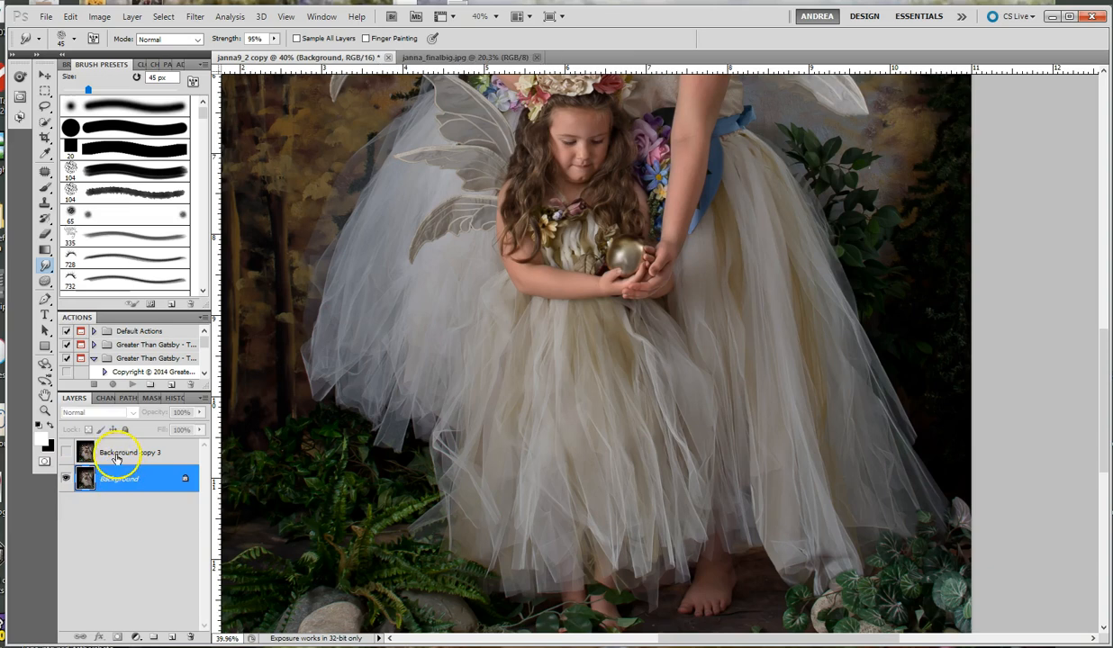
Duplicate the Background copy 3 layer as Background copy 4, hide the duplicate and make Background copy 3 active
{"action": "left_click", "coordinate": [115, 457]}
{"action": "right_click", "coordinate": [129, 457]}
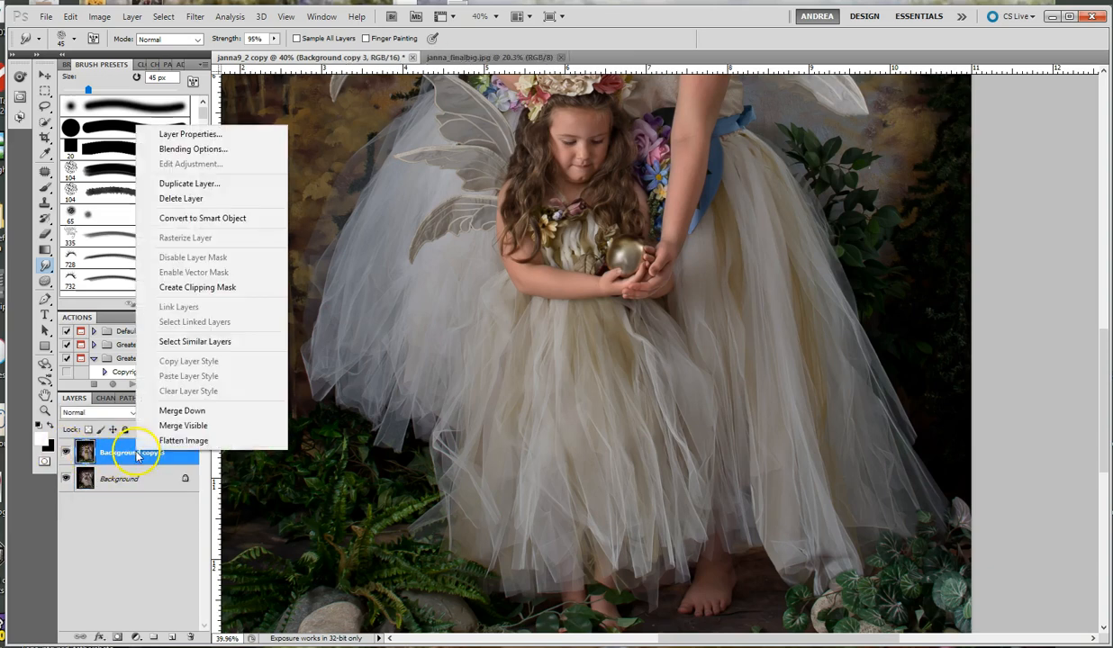
{"action": "left_click", "coordinate": [180, 181]}
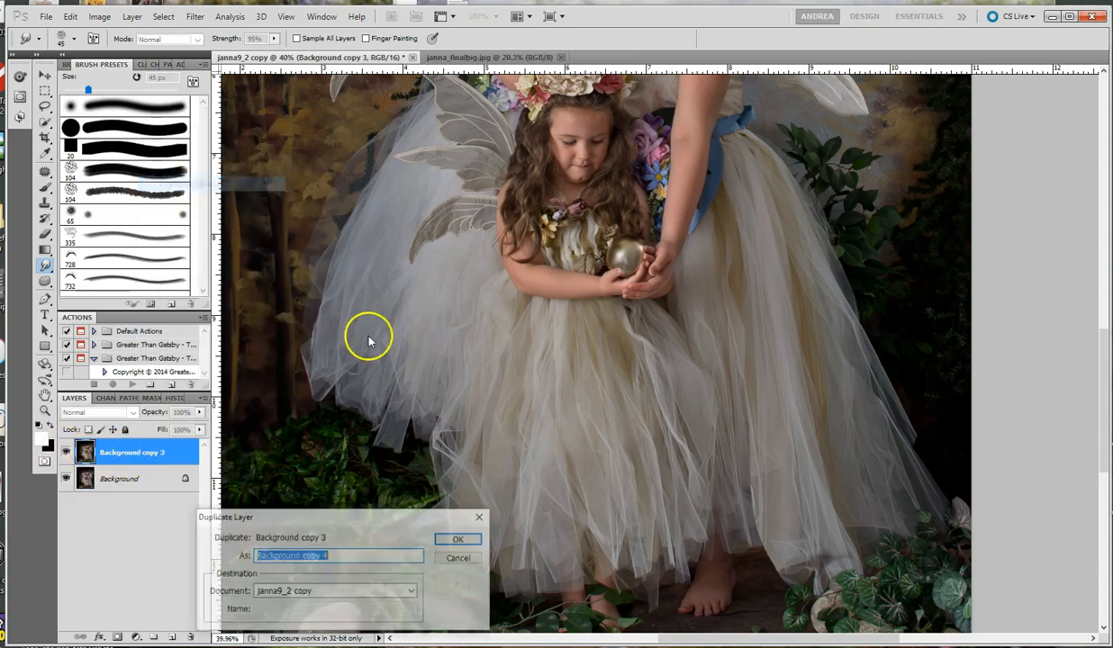
{"action": "left_click", "coordinate": [468, 542]}
{"action": "left_click", "coordinate": [128, 482]}
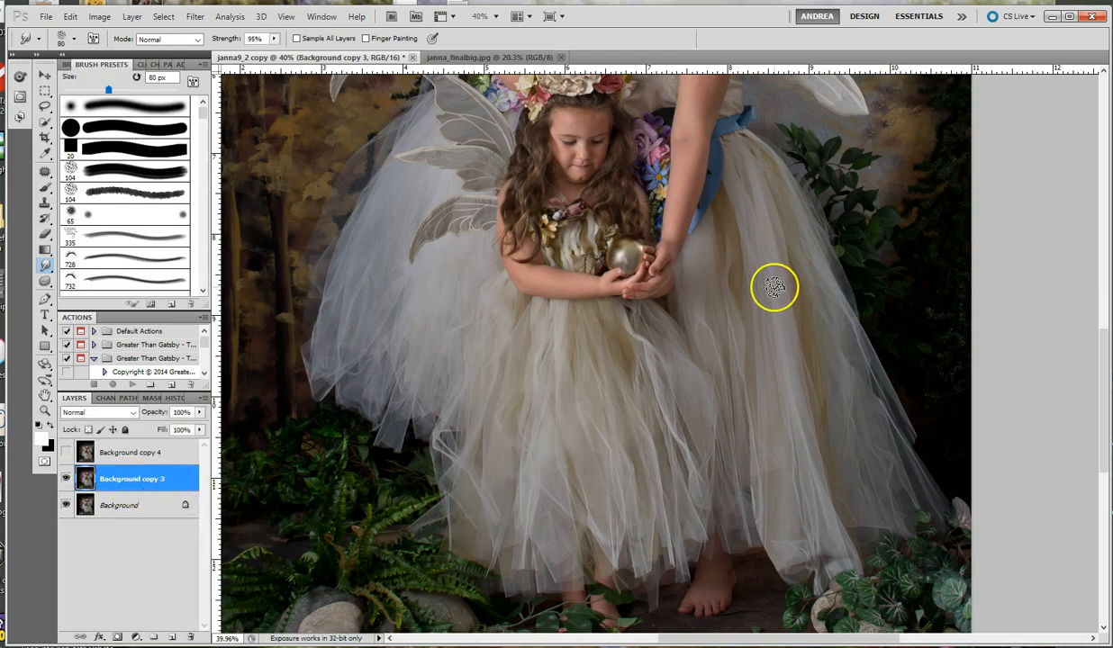
Enlarge the Smudge brush to 175 px and try smudging the hems of both front skirts above the feet and leaves
{"action": "key", "text": "bracketright"}
{"action": "key", "text": "bracketright"}
{"action": "key", "text": "bracketright"}
{"action": "key", "text": "bracketright"}
{"action": "key", "text": "bracketright"}
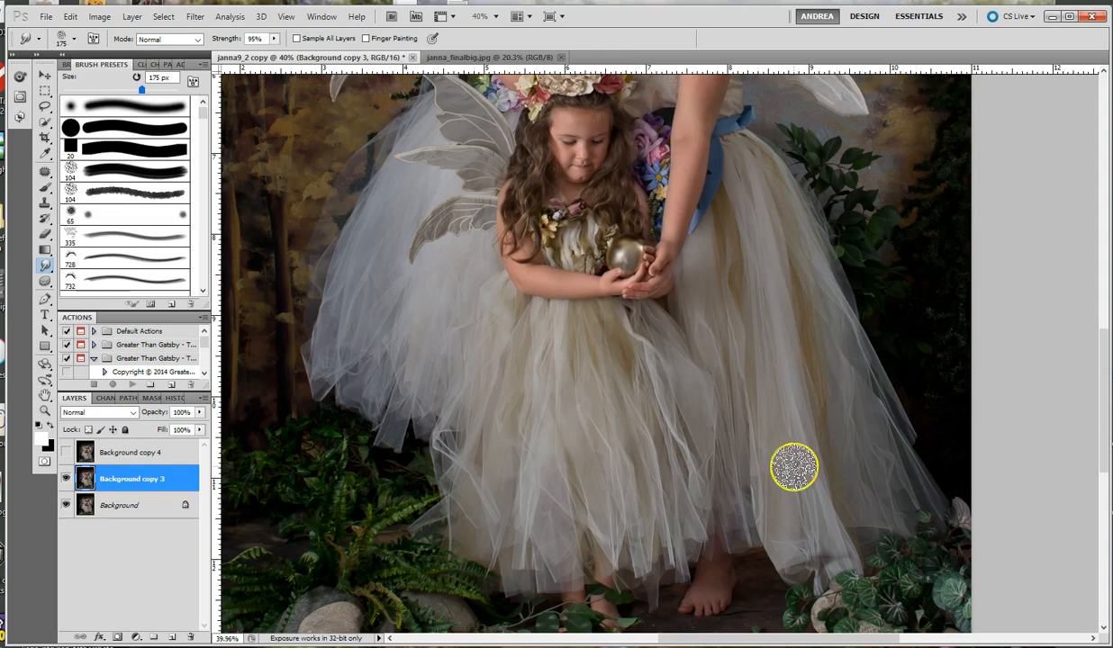
{"action": "scroll", "coordinate": [835, 380], "scroll_direction": "down", "scroll_amount": 3}
{"action": "scroll", "coordinate": [839, 360], "scroll_direction": "up", "scroll_amount": 5}
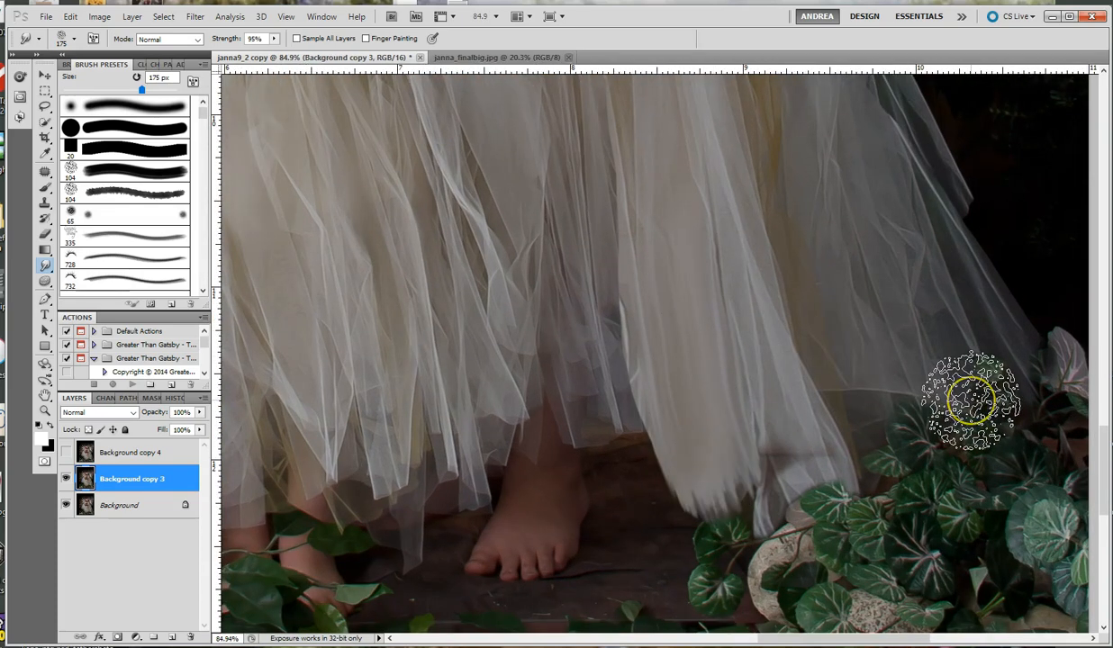
{"action": "mouse_move", "coordinate": [633, 437]}
{"action": "left_mouse_down"}
{"action": "mouse_move", "coordinate": [569, 288]}
{"action": "mouse_move", "coordinate": [594, 427]}
{"action": "mouse_move", "coordinate": [770, 294]}
{"action": "mouse_move", "coordinate": [925, 277]}
{"action": "mouse_move", "coordinate": [766, 308]}
{"action": "mouse_move", "coordinate": [682, 299]}
{"action": "mouse_move", "coordinate": [795, 244]}
{"action": "mouse_move", "coordinate": [833, 195]}
{"action": "mouse_move", "coordinate": [581, 357]}
{"action": "mouse_move", "coordinate": [478, 297]}
{"action": "mouse_move", "coordinate": [422, 233]}
{"action": "mouse_move", "coordinate": [499, 473]}
{"action": "mouse_move", "coordinate": [431, 218]}
{"action": "mouse_move", "coordinate": [603, 592]}
{"action": "mouse_move", "coordinate": [565, 479]}
{"action": "mouse_move", "coordinate": [584, 448]}
{"action": "mouse_move", "coordinate": [474, 259]}
{"action": "mouse_move", "coordinate": [436, 228]}
{"action": "mouse_move", "coordinate": [459, 349]}
{"action": "mouse_move", "coordinate": [607, 574]}
{"action": "mouse_move", "coordinate": [639, 575]}
{"action": "mouse_move", "coordinate": [609, 518]}
{"action": "mouse_move", "coordinate": [435, 366]}
{"action": "mouse_move", "coordinate": [368, 237]}
{"action": "mouse_move", "coordinate": [366, 333]}
{"action": "mouse_move", "coordinate": [418, 509]}
{"action": "mouse_move", "coordinate": [760, 449]}
{"action": "mouse_move", "coordinate": [513, 435]}
{"action": "mouse_move", "coordinate": [433, 394]}
{"action": "mouse_move", "coordinate": [701, 448]}
{"action": "mouse_move", "coordinate": [907, 216]}
{"action": "mouse_move", "coordinate": [1068, 286]}
{"action": "left_mouse_up"}
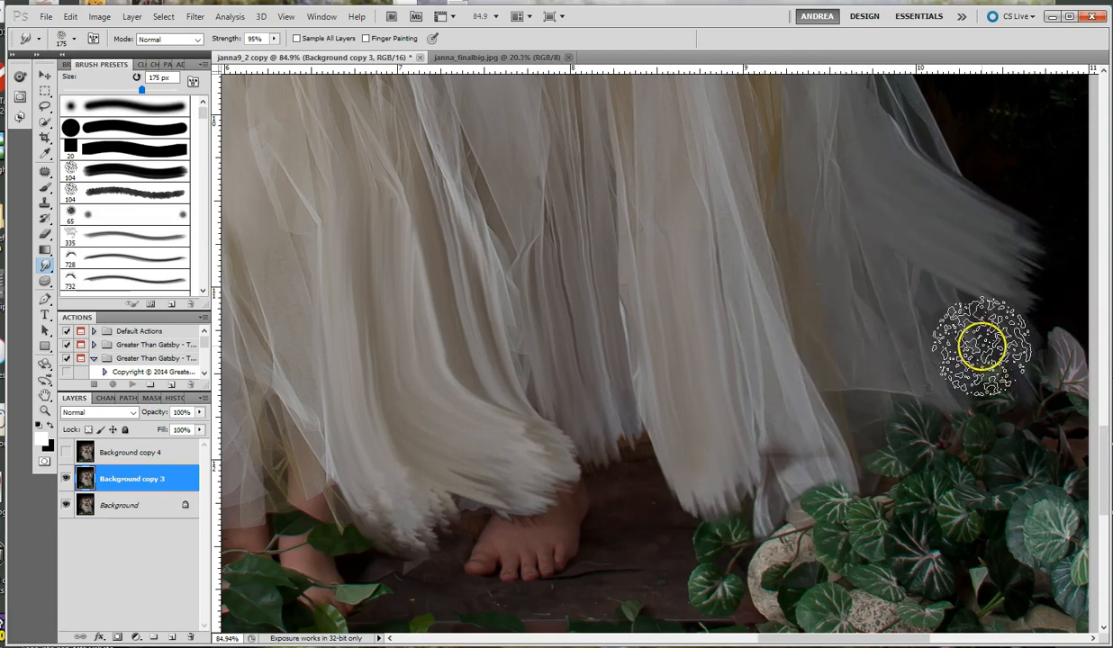
Undo the hem smudges on both front skirts
{"action": "key", "text": "ctrl+alt+z"}
{"action": "key", "text": "ctrl+alt+z"}
{"action": "key", "text": "ctrl+alt+z"}
{"action": "key", "text": "ctrl+alt+z"}
{"action": "key", "text": "ctrl+alt+z"}
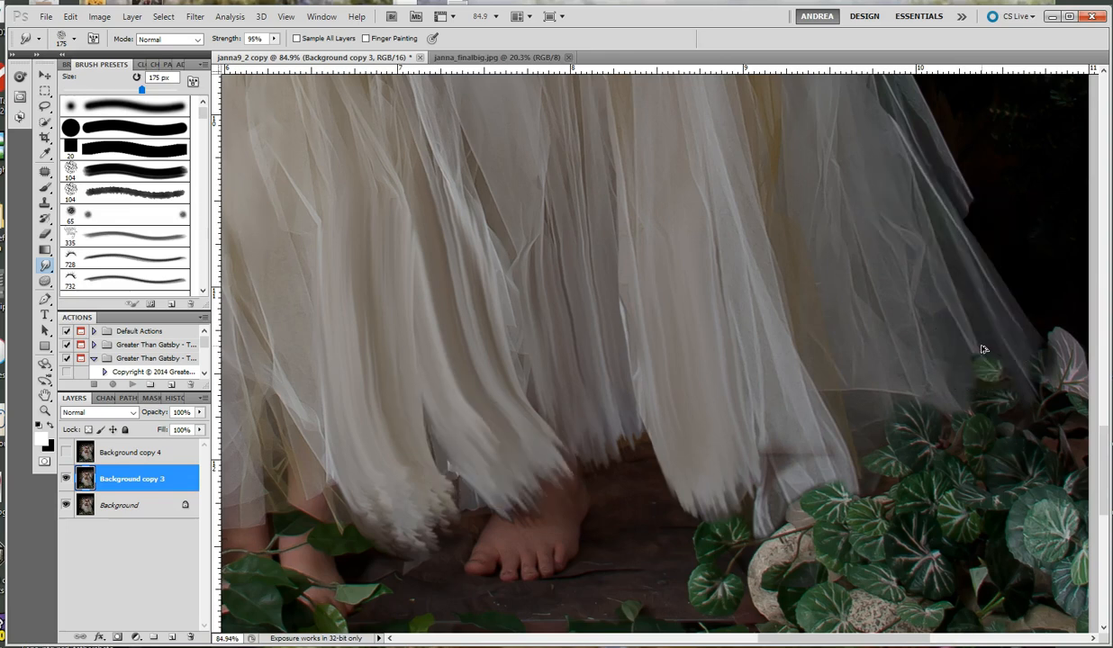
{"action": "key", "text": "ctrl+alt+z"}
{"action": "key", "text": "ctrl+alt+z"}
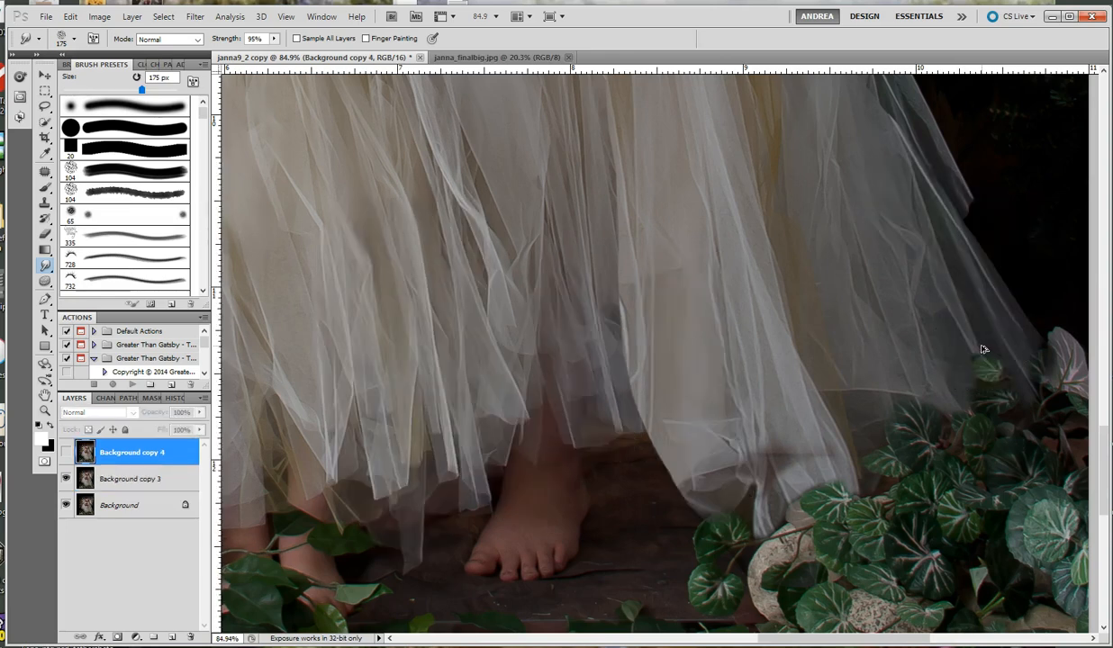
Reselect the Background copy 3 layer and smudge the older girl's skirt from the sash to the hem with a 125 px brush
{"action": "scroll", "coordinate": [859, 282], "scroll_direction": "down", "scroll_amount": 4}
{"action": "left_click_drag", "start_coordinate": [832, 193], "coordinate": [878, 363]}
{"action": "scroll", "coordinate": [943, 356], "scroll_direction": "up", "scroll_amount": 1}
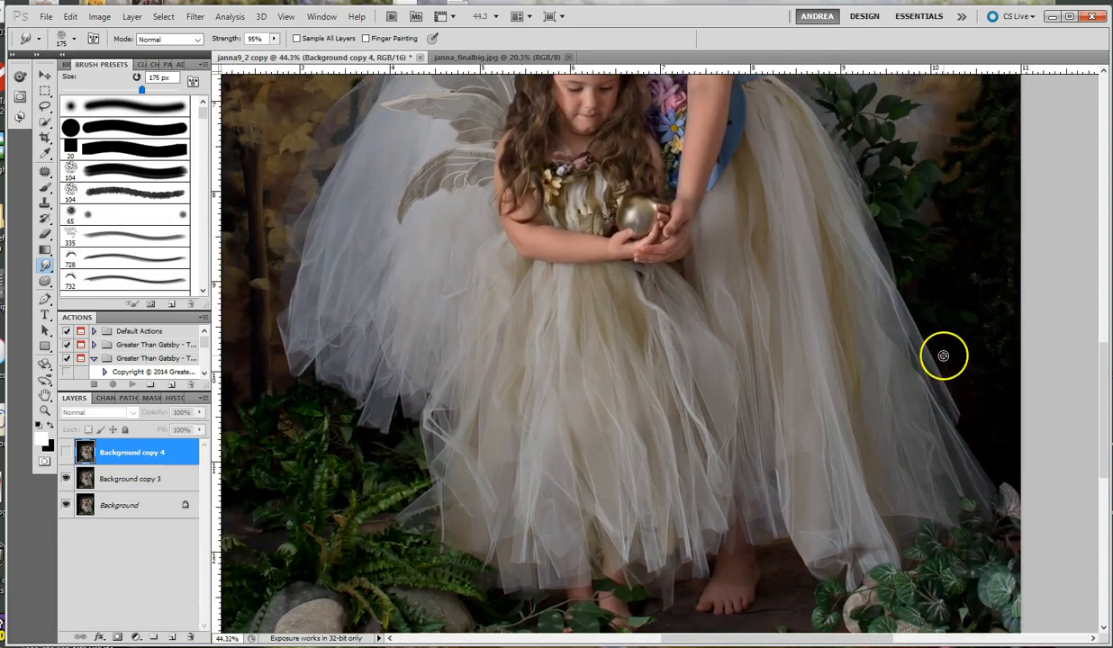
{"action": "left_click_drag", "start_coordinate": [906, 286], "coordinate": [914, 306]}
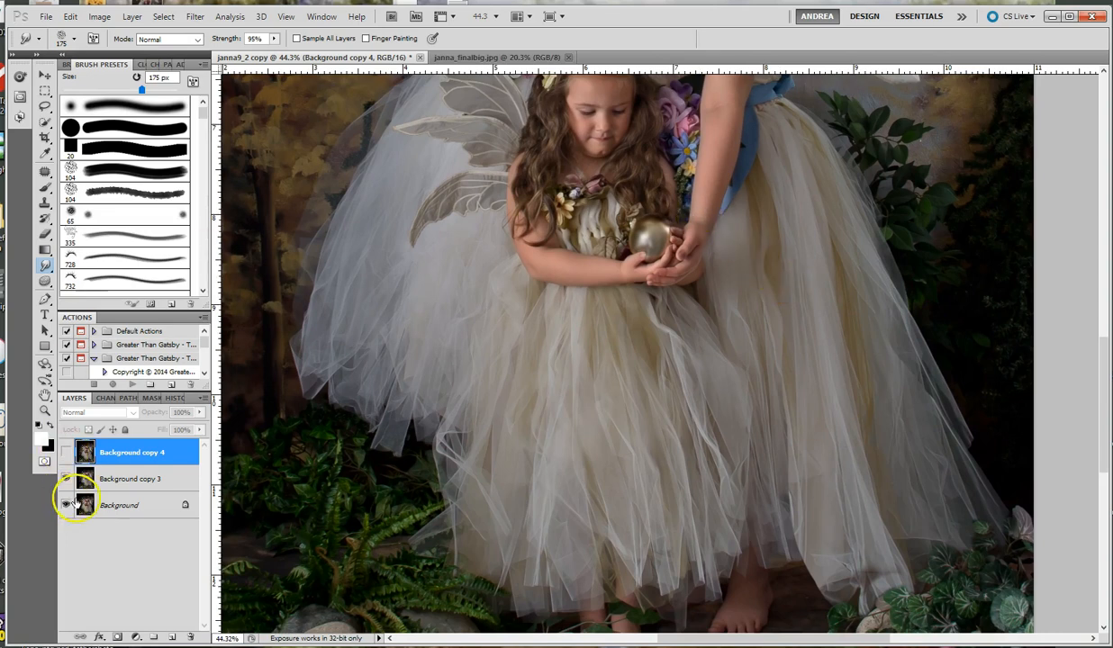
{"action": "left_click", "coordinate": [117, 485]}
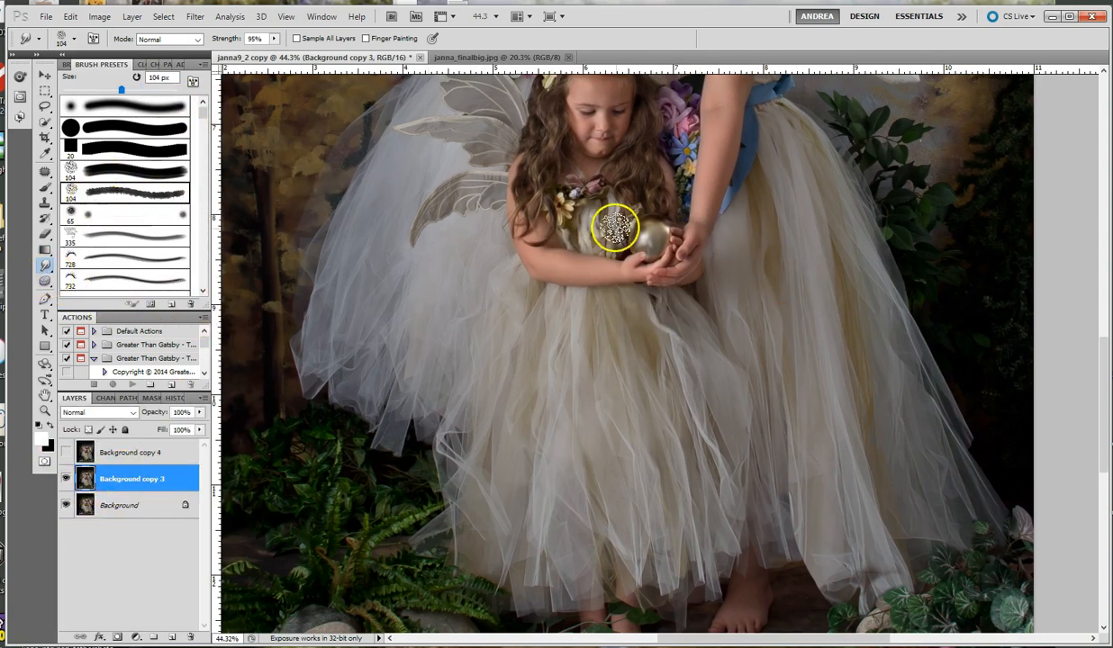
{"action": "key", "text": "bracketright"}
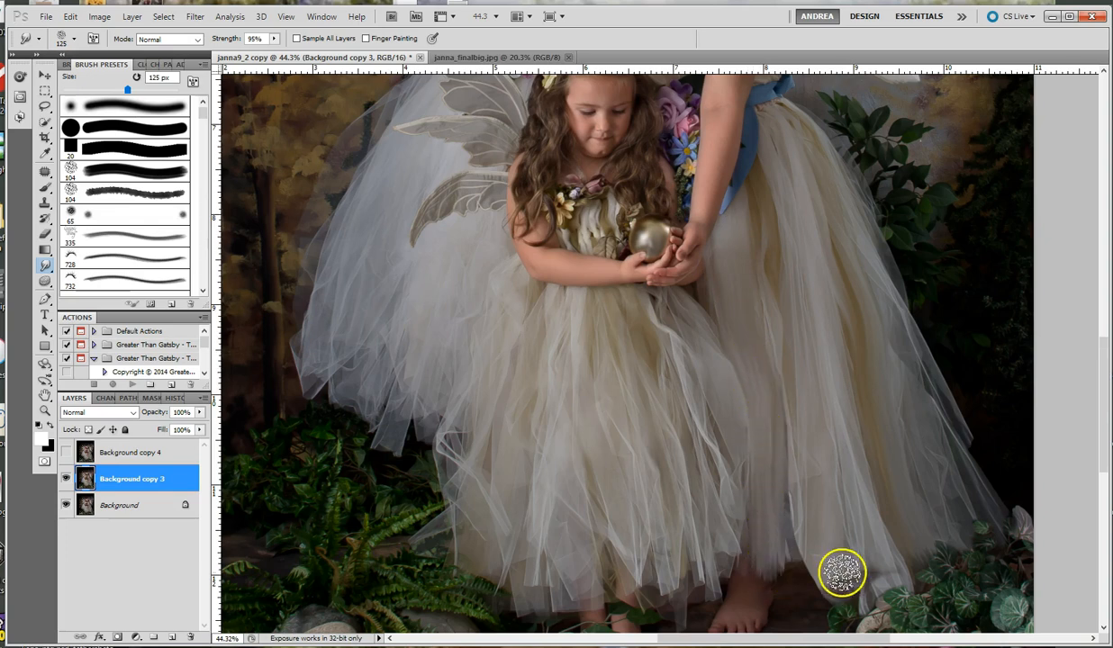
{"action": "left_click_drag", "start_coordinate": [757, 197], "coordinate": [795, 545]}
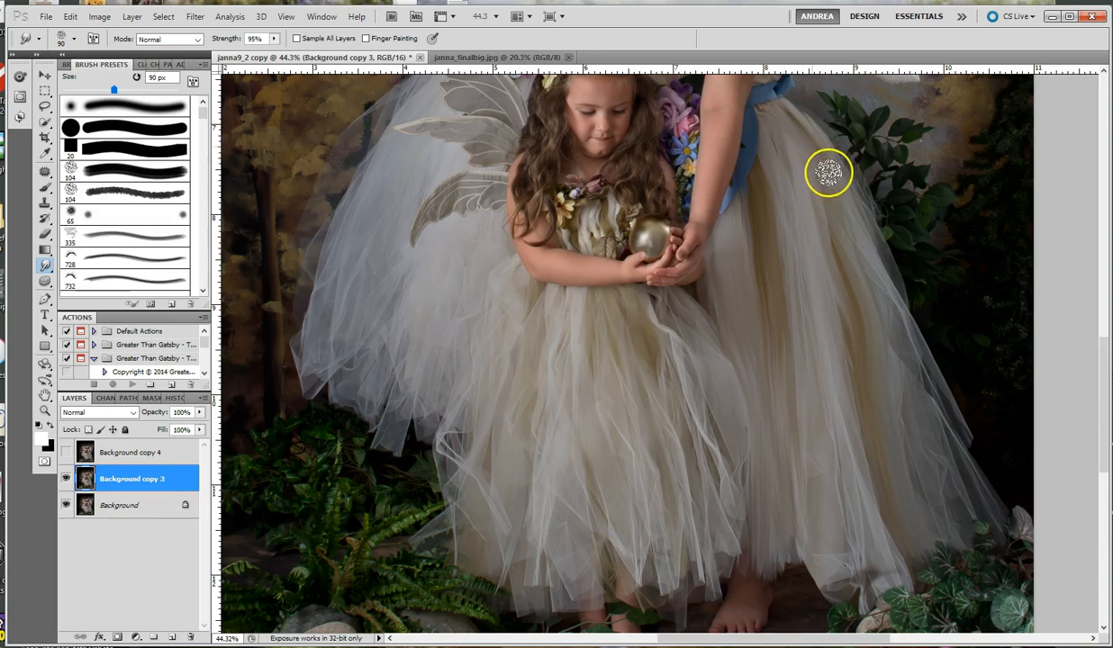
Reduce the Smudge brush to 90 px and feather the outer edge and front folds of the older girl's skirt
{"action": "left_click_drag", "start_coordinate": [875, 268], "coordinate": [976, 444]}
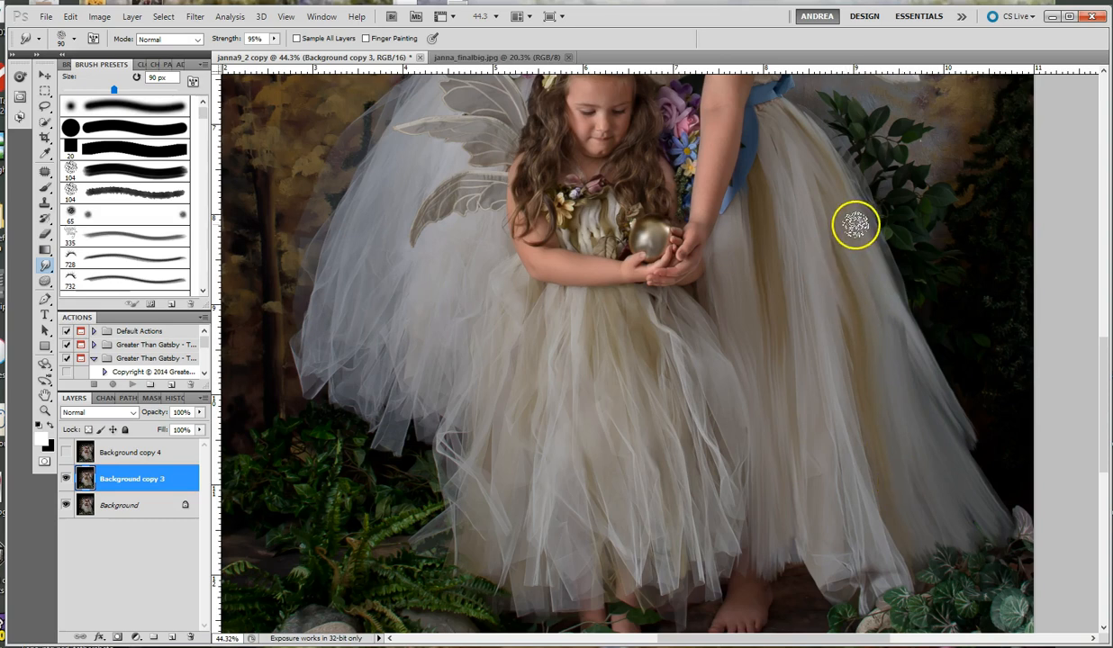
{"action": "mouse_move", "coordinate": [891, 314]}
{"action": "left_mouse_down"}
{"action": "mouse_move", "coordinate": [953, 409]}
{"action": "mouse_move", "coordinate": [1027, 453]}
{"action": "left_mouse_up"}
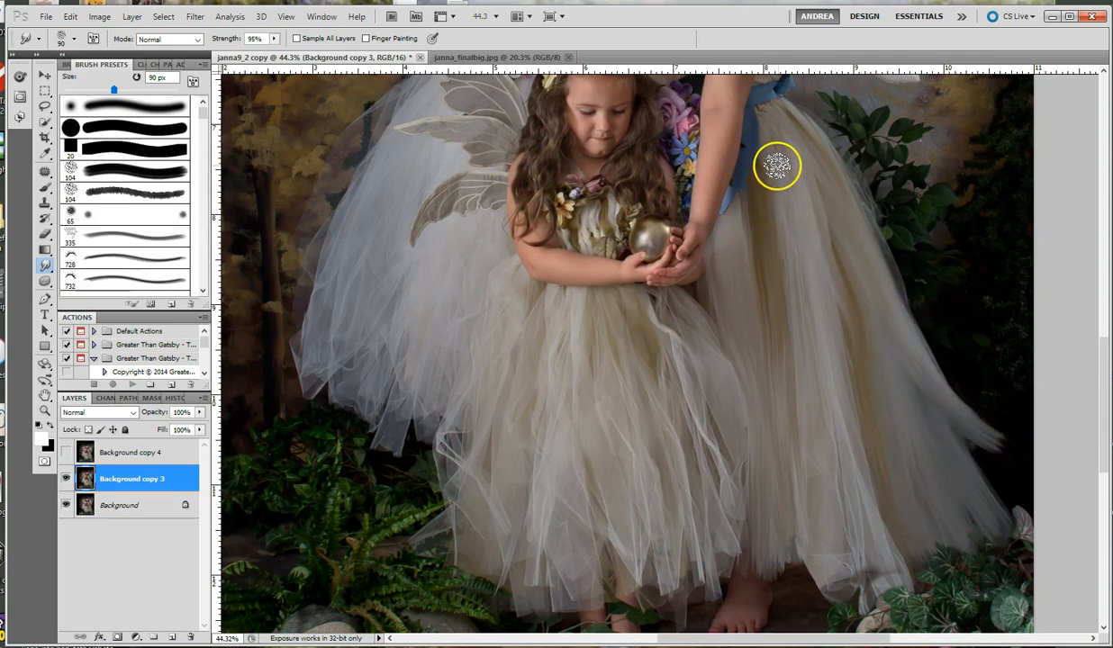
{"action": "mouse_move", "coordinate": [778, 150]}
{"action": "left_mouse_down"}
{"action": "mouse_move", "coordinate": [819, 317]}
{"action": "mouse_move", "coordinate": [832, 490]}
{"action": "left_mouse_up"}
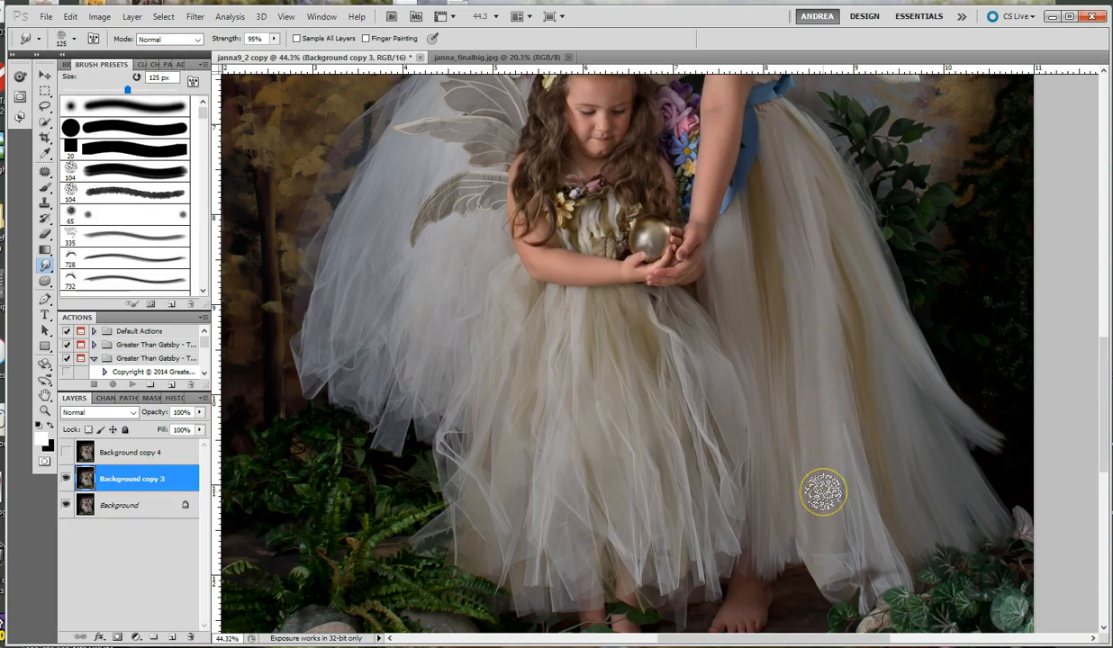
Smudge the older girl's skirt downward to its hem with a 125 px brush, blending the gold and white folds
{"action": "mouse_move", "coordinate": [896, 248]}
{"action": "left_mouse_down"}
{"action": "mouse_move", "coordinate": [800, 349]}
{"action": "mouse_move", "coordinate": [841, 475]}
{"action": "mouse_move", "coordinate": [810, 469]}
{"action": "mouse_move", "coordinate": [832, 587]}
{"action": "left_mouse_up"}
{"action": "mouse_move", "coordinate": [802, 255]}
{"action": "left_mouse_down"}
{"action": "mouse_move", "coordinate": [796, 300]}
{"action": "mouse_move", "coordinate": [819, 429]}
{"action": "mouse_move", "coordinate": [907, 570]}
{"action": "mouse_move", "coordinate": [824, 486]}
{"action": "mouse_move", "coordinate": [888, 615]}
{"action": "left_mouse_up"}
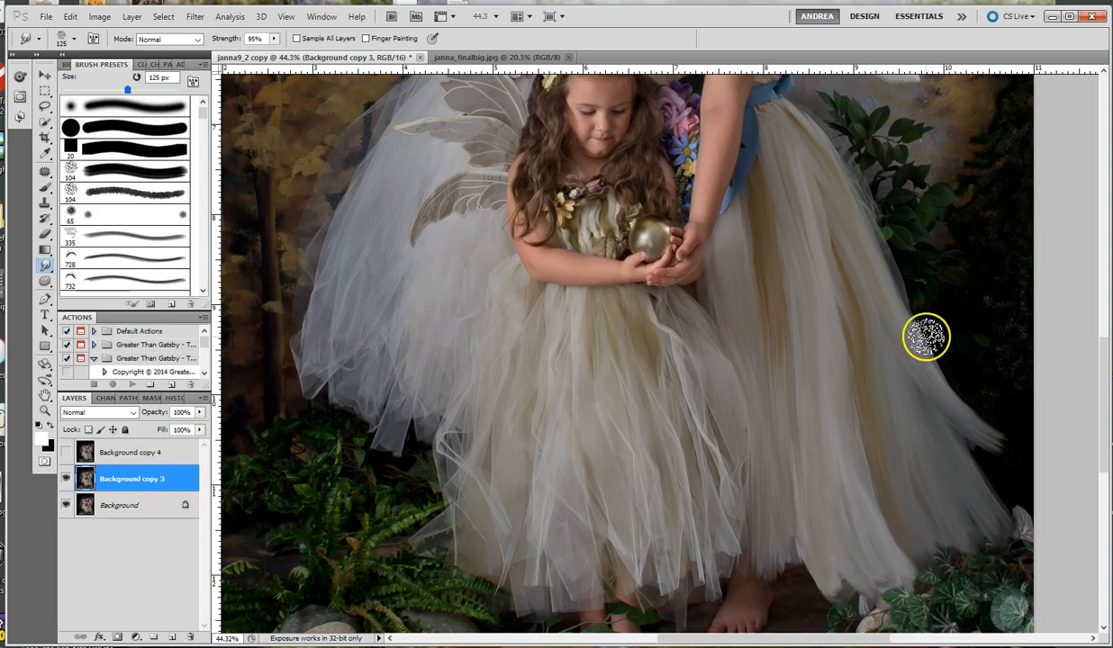
{"action": "left_click_drag", "start_coordinate": [799, 515], "coordinate": [803, 569]}
{"action": "left_click_drag", "start_coordinate": [828, 140], "coordinate": [953, 470]}
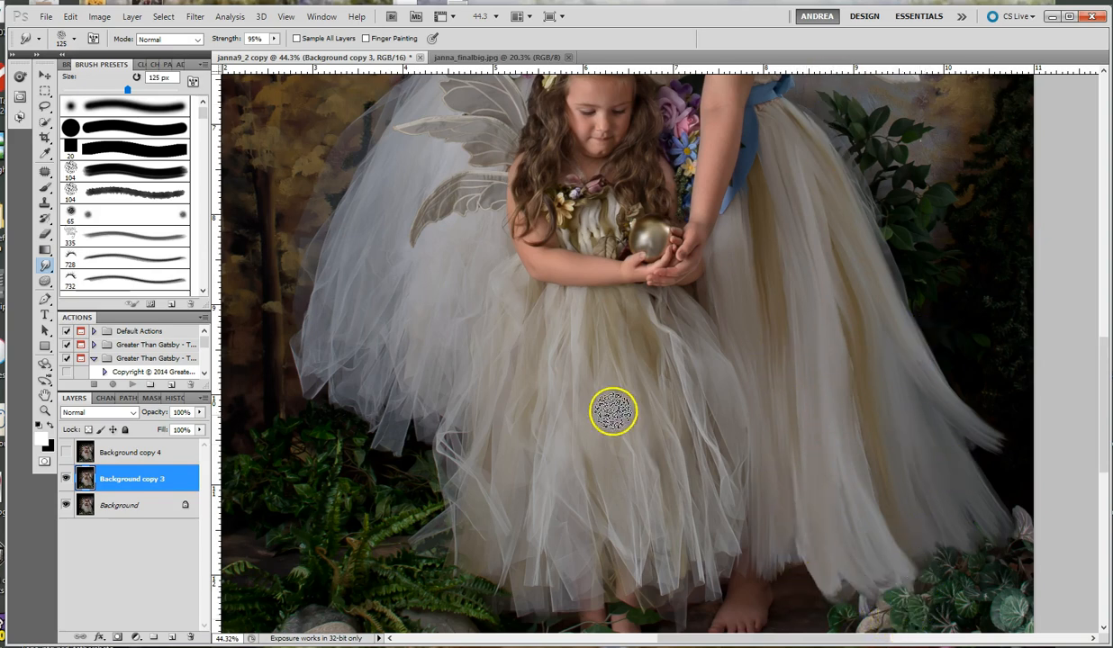
Smudge the youngest girl's skirt from waist to hem with the 125 px brush, enlarging it to 150 px for the lower folds
{"action": "mouse_move", "coordinate": [676, 313]}
{"action": "left_mouse_down"}
{"action": "mouse_move", "coordinate": [745, 469]}
{"action": "mouse_move", "coordinate": [772, 466]}
{"action": "left_mouse_up"}
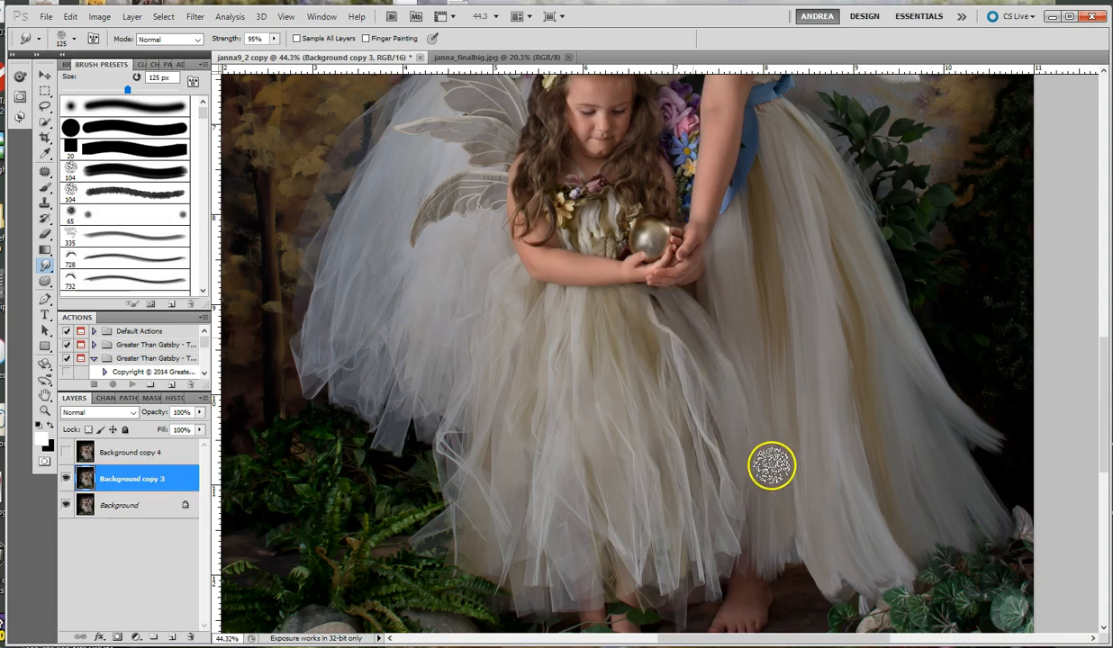
{"action": "mouse_move", "coordinate": [662, 307]}
{"action": "left_mouse_down"}
{"action": "mouse_move", "coordinate": [658, 348]}
{"action": "mouse_move", "coordinate": [527, 287]}
{"action": "left_mouse_up"}
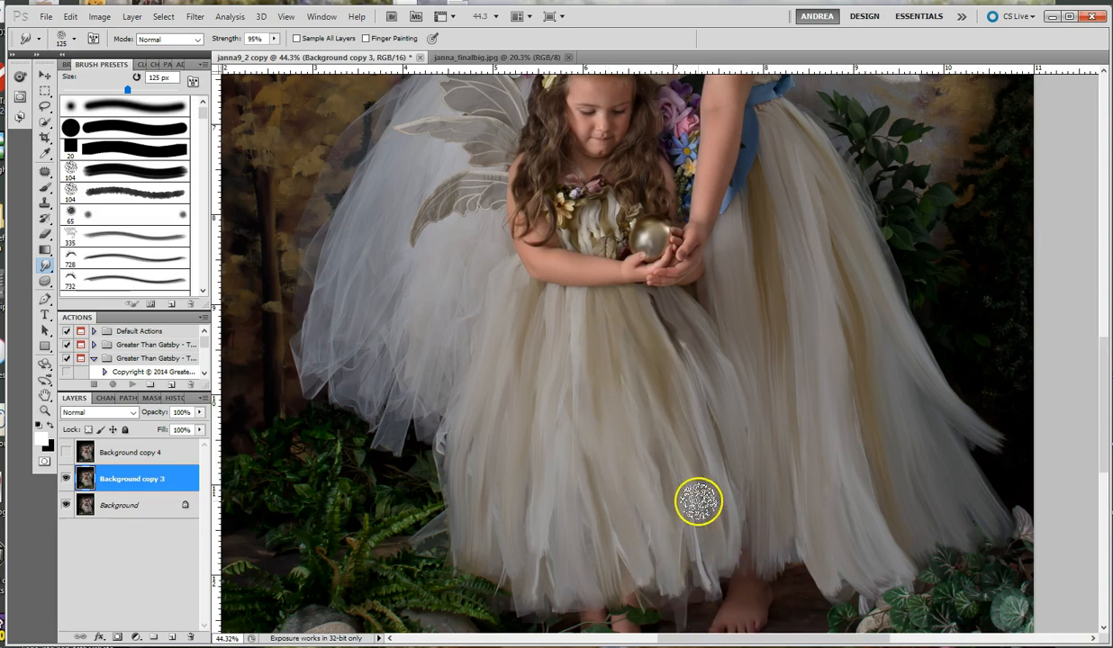
{"action": "key", "text": "bracketright"}
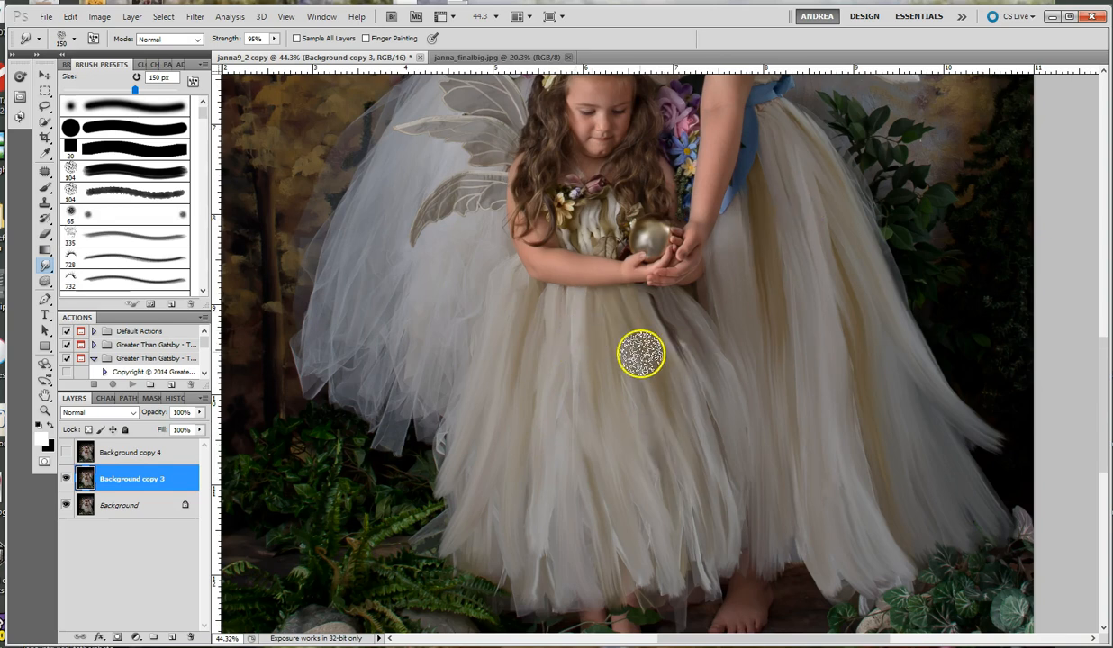
{"action": "mouse_move", "coordinate": [626, 369]}
{"action": "left_mouse_down"}
{"action": "mouse_move", "coordinate": [673, 505]}
{"action": "mouse_move", "coordinate": [739, 582]}
{"action": "left_mouse_up"}
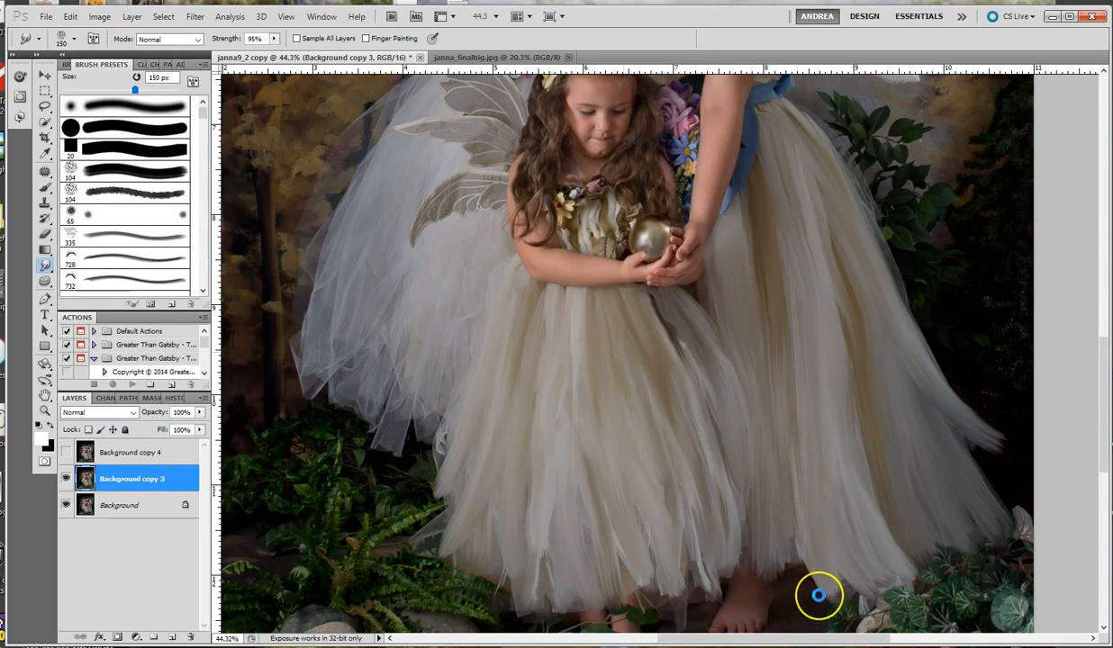
{"action": "mouse_move", "coordinate": [649, 298]}
{"action": "left_mouse_down"}
{"action": "mouse_move", "coordinate": [695, 386]}
{"action": "mouse_move", "coordinate": [755, 384]}
{"action": "mouse_move", "coordinate": [774, 365]}
{"action": "mouse_move", "coordinate": [687, 361]}
{"action": "mouse_move", "coordinate": [693, 384]}
{"action": "mouse_move", "coordinate": [799, 495]}
{"action": "mouse_move", "coordinate": [839, 521]}
{"action": "left_mouse_up"}
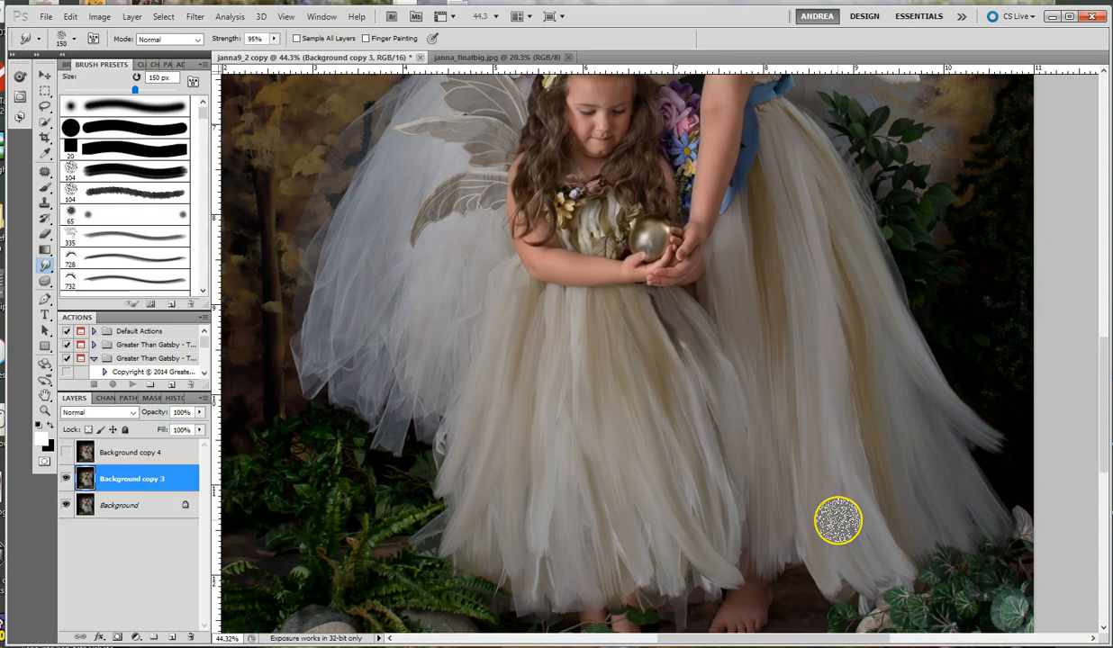
{"action": "mouse_move", "coordinate": [614, 363]}
{"action": "left_mouse_down"}
{"action": "mouse_move", "coordinate": [616, 325]}
{"action": "mouse_move", "coordinate": [686, 521]}
{"action": "mouse_move", "coordinate": [764, 586]}
{"action": "mouse_move", "coordinate": [736, 412]}
{"action": "mouse_move", "coordinate": [822, 552]}
{"action": "mouse_move", "coordinate": [713, 360]}
{"action": "mouse_move", "coordinate": [517, 324]}
{"action": "mouse_move", "coordinate": [484, 305]}
{"action": "mouse_move", "coordinate": [562, 427]}
{"action": "mouse_move", "coordinate": [571, 368]}
{"action": "mouse_move", "coordinate": [532, 540]}
{"action": "mouse_move", "coordinate": [584, 395]}
{"action": "mouse_move", "coordinate": [569, 467]}
{"action": "mouse_move", "coordinate": [587, 396]}
{"action": "mouse_move", "coordinate": [630, 474]}
{"action": "mouse_move", "coordinate": [577, 396]}
{"action": "mouse_move", "coordinate": [541, 574]}
{"action": "mouse_move", "coordinate": [517, 538]}
{"action": "left_mouse_up"}
Smudge the rear girl's white skirt below the wings with the 150 px brush, sweeping down and outward along the tulle
{"action": "key", "text": "space"}
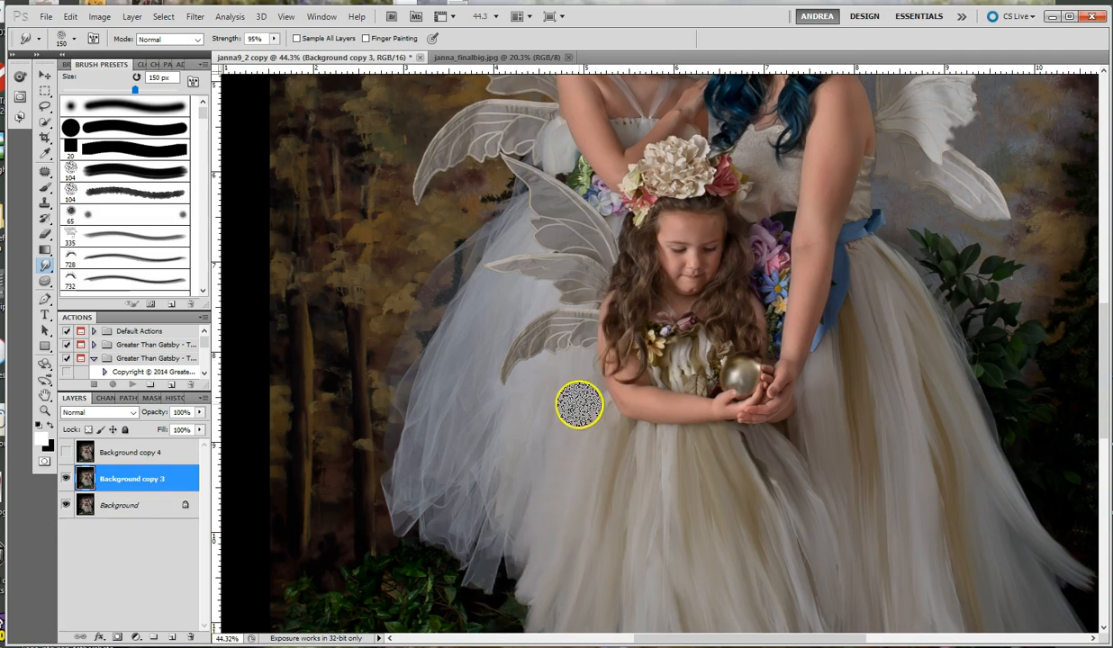
{"action": "mouse_move", "coordinate": [545, 402]}
{"action": "left_mouse_down"}
{"action": "mouse_move", "coordinate": [492, 287]}
{"action": "mouse_move", "coordinate": [514, 448]}
{"action": "mouse_move", "coordinate": [502, 412]}
{"action": "mouse_move", "coordinate": [505, 276]}
{"action": "mouse_move", "coordinate": [499, 397]}
{"action": "mouse_move", "coordinate": [589, 366]}
{"action": "mouse_move", "coordinate": [523, 502]}
{"action": "mouse_move", "coordinate": [577, 387]}
{"action": "mouse_move", "coordinate": [522, 536]}
{"action": "mouse_move", "coordinate": [576, 388]}
{"action": "mouse_move", "coordinate": [501, 549]}
{"action": "mouse_move", "coordinate": [603, 400]}
{"action": "mouse_move", "coordinate": [598, 466]}
{"action": "mouse_move", "coordinate": [587, 448]}
{"action": "mouse_move", "coordinate": [631, 448]}
{"action": "mouse_move", "coordinate": [496, 365]}
{"action": "mouse_move", "coordinate": [513, 220]}
{"action": "mouse_move", "coordinate": [505, 277]}
{"action": "mouse_move", "coordinate": [482, 291]}
{"action": "mouse_move", "coordinate": [424, 404]}
{"action": "mouse_move", "coordinate": [396, 513]}
{"action": "mouse_move", "coordinate": [483, 417]}
{"action": "mouse_move", "coordinate": [467, 516]}
{"action": "left_mouse_up"}
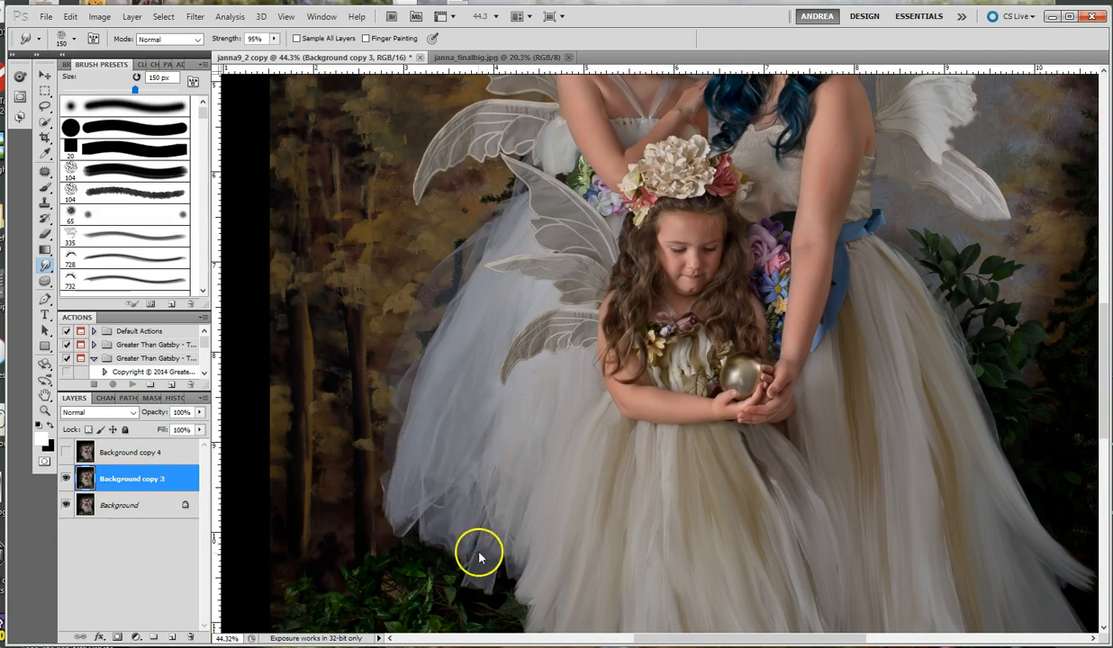
{"action": "mouse_move", "coordinate": [514, 288]}
{"action": "left_mouse_down"}
{"action": "mouse_move", "coordinate": [405, 512]}
{"action": "mouse_move", "coordinate": [495, 356]}
{"action": "mouse_move", "coordinate": [494, 397]}
{"action": "mouse_move", "coordinate": [503, 392]}
{"action": "mouse_move", "coordinate": [491, 397]}
{"action": "mouse_move", "coordinate": [495, 377]}
{"action": "mouse_move", "coordinate": [429, 509]}
{"action": "mouse_move", "coordinate": [528, 395]}
{"action": "mouse_move", "coordinate": [451, 527]}
{"action": "mouse_move", "coordinate": [477, 511]}
{"action": "mouse_move", "coordinate": [472, 522]}
{"action": "mouse_move", "coordinate": [480, 496]}
{"action": "mouse_move", "coordinate": [473, 521]}
{"action": "mouse_move", "coordinate": [461, 273]}
{"action": "mouse_move", "coordinate": [515, 394]}
{"action": "left_mouse_up"}
{"action": "mouse_move", "coordinate": [853, 319]}
{"action": "left_mouse_down"}
{"action": "mouse_move", "coordinate": [891, 468]}
{"action": "mouse_move", "coordinate": [882, 409]}
{"action": "mouse_move", "coordinate": [883, 446]}
{"action": "mouse_move", "coordinate": [905, 479]}
{"action": "left_mouse_up"}
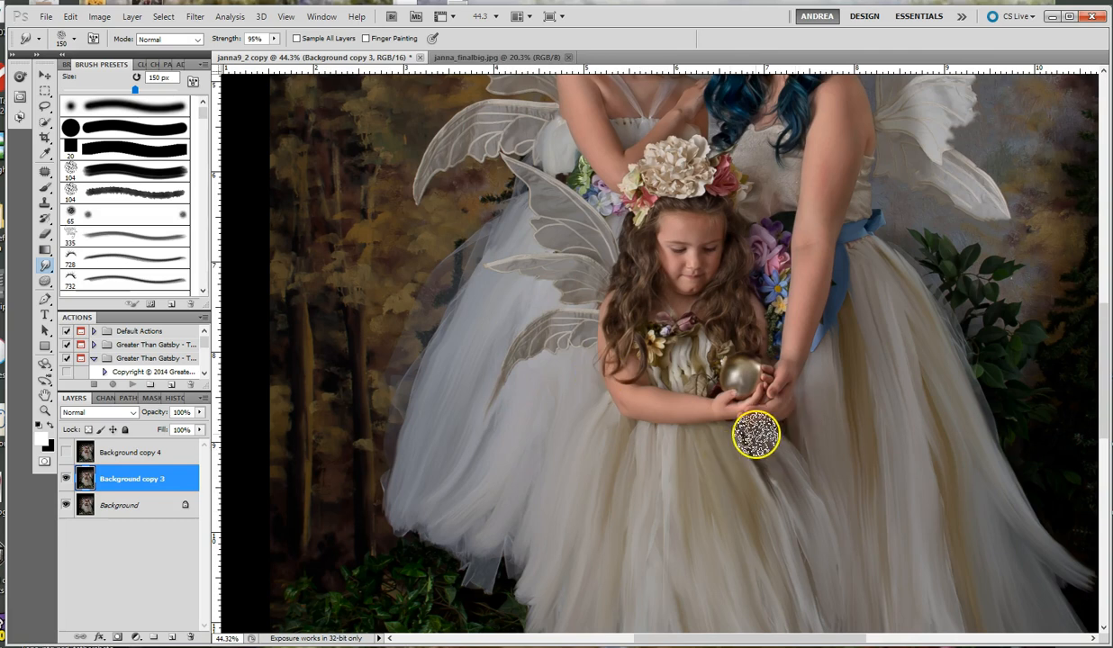
Examine the feathery skirts in the finished janna_finalbig.jpg image, then return to the working document
{"action": "left_click", "coordinate": [472, 56]}
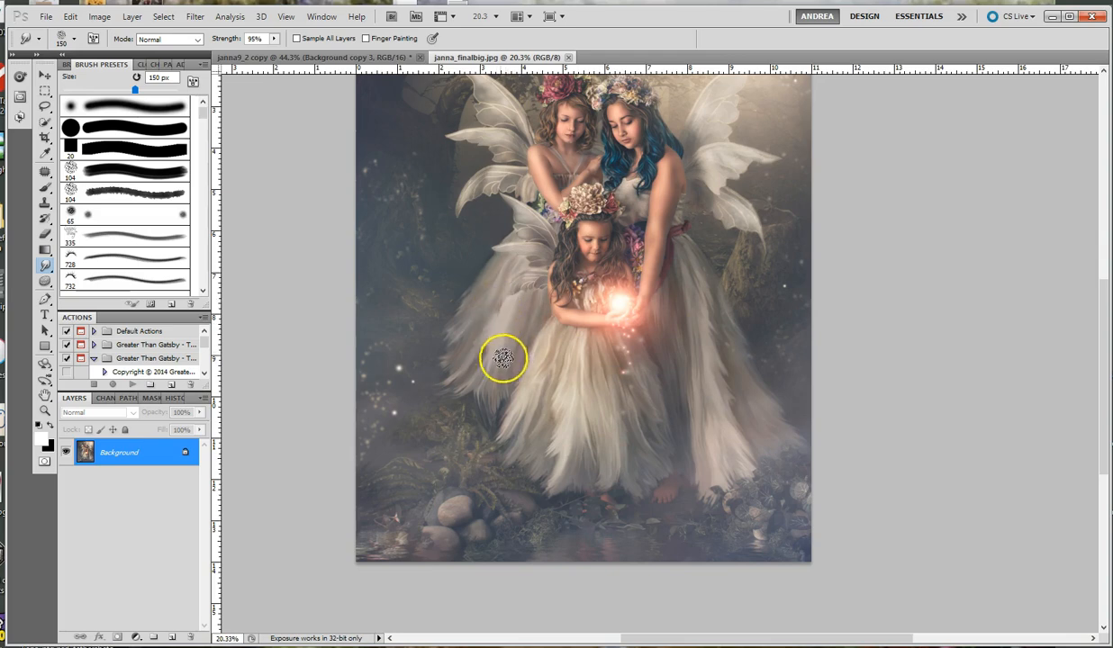
{"action": "left_click", "coordinate": [323, 56]}
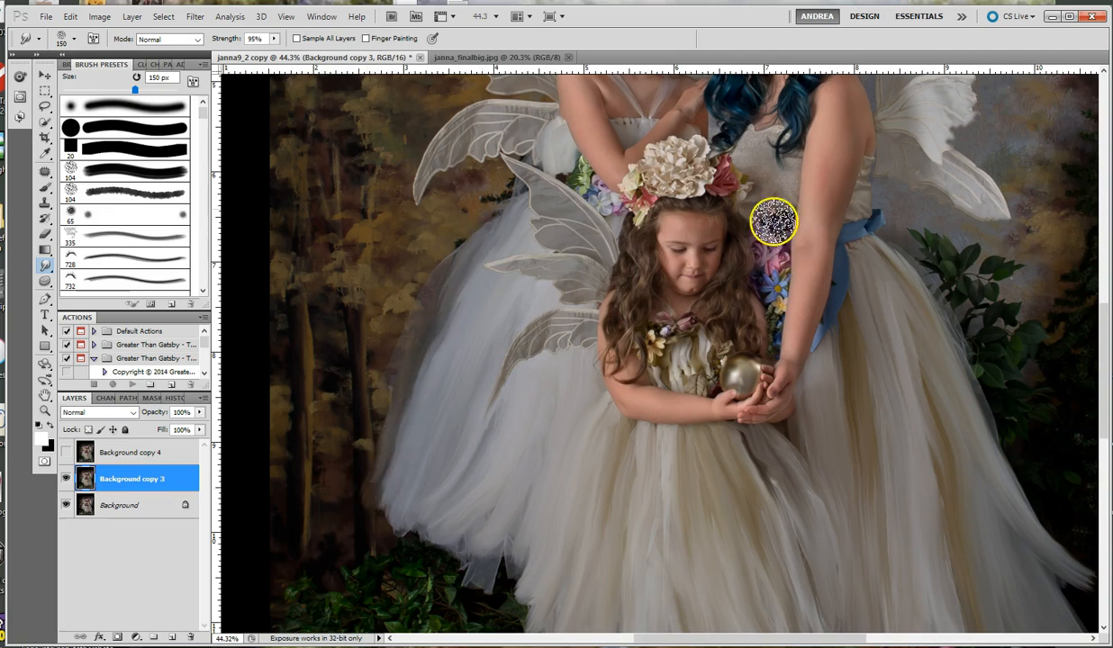
Reduce the Smudge brush to 90 px and blend the youngest girl's skirt folds just below her forearm
{"action": "key", "text": "bracketleft"}
{"action": "key", "text": "bracketleft"}
{"action": "key", "text": "bracketleft"}
{"action": "mouse_move", "coordinate": [897, 397]}
{"action": "left_mouse_down"}
{"action": "mouse_move", "coordinate": [860, 405]}
{"action": "mouse_move", "coordinate": [780, 275]}
{"action": "left_mouse_up"}
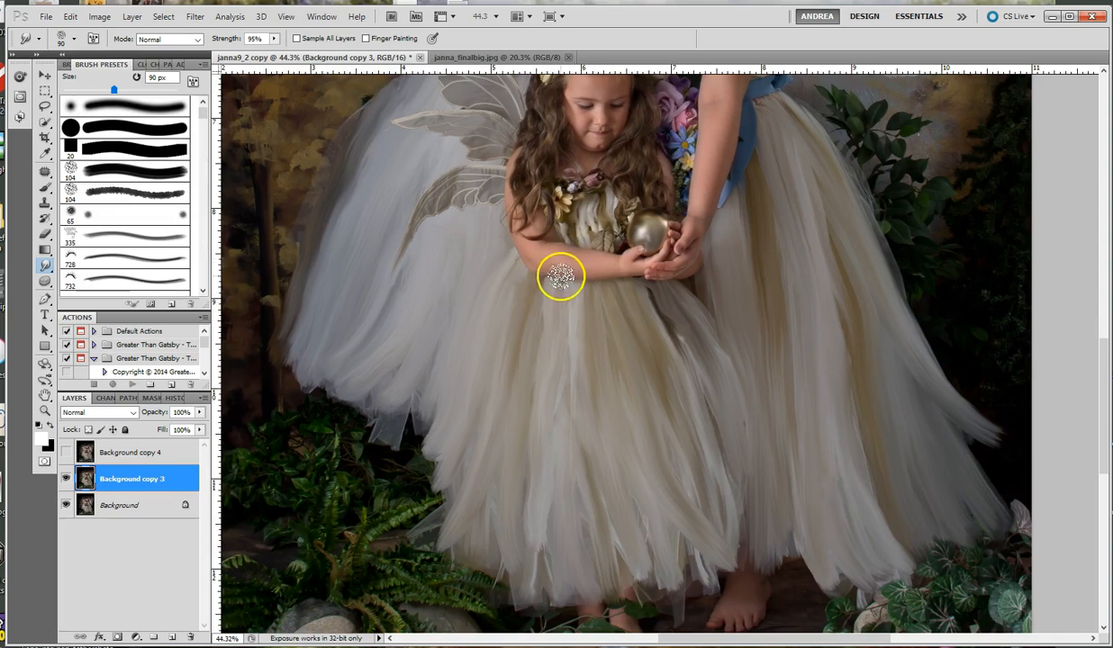
{"action": "scroll", "coordinate": [624, 302], "scroll_direction": "up", "scroll_amount": 3}
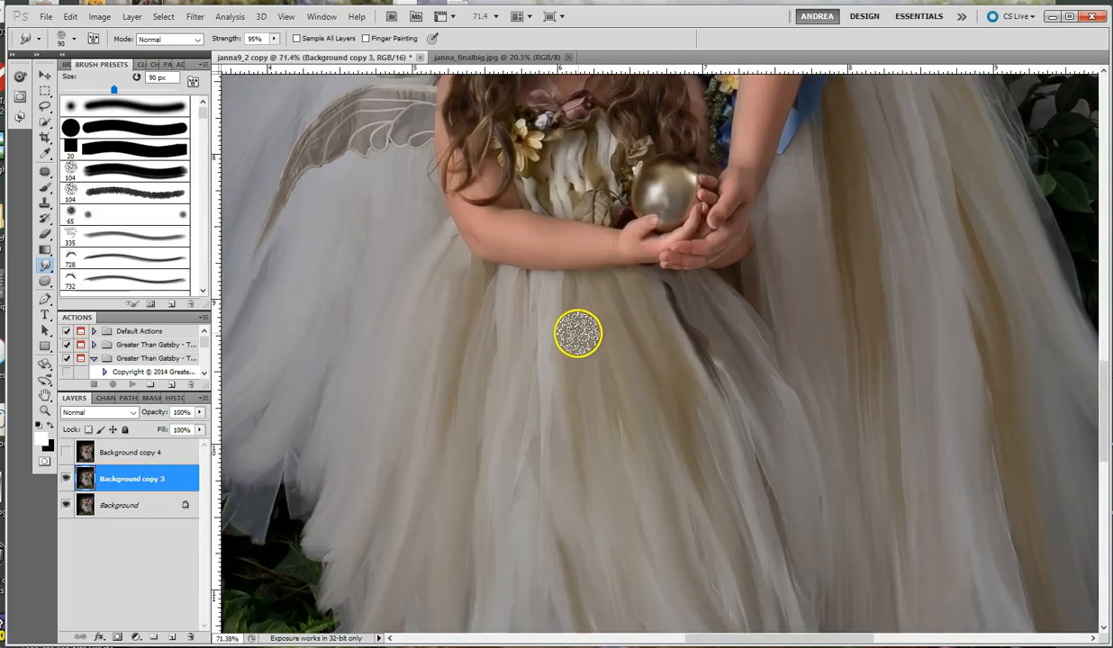
{"action": "scroll", "coordinate": [591, 359], "scroll_direction": "up", "scroll_amount": 1}
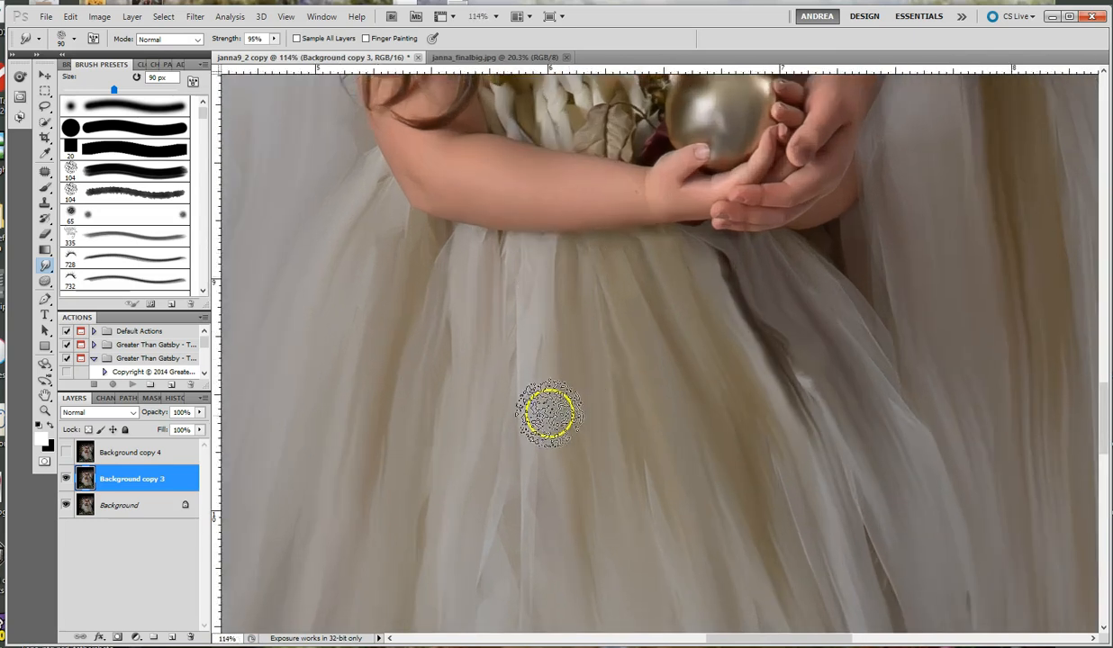
{"action": "mouse_move", "coordinate": [619, 482]}
{"action": "left_mouse_down"}
{"action": "mouse_move", "coordinate": [691, 304]}
{"action": "mouse_move", "coordinate": [713, 443]}
{"action": "left_mouse_up"}
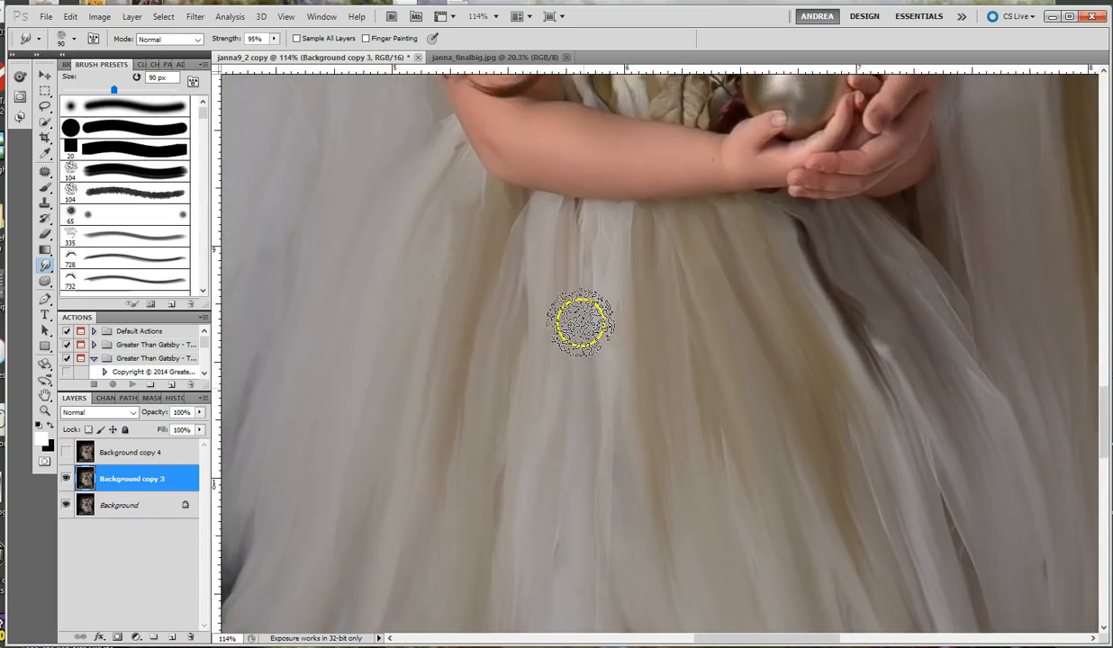
Smudge three skirt folds upward over the lower edge of the youngest girl's forearm with the 90 px brush
{"action": "left_click_drag", "start_coordinate": [589, 215], "coordinate": [585, 196]}
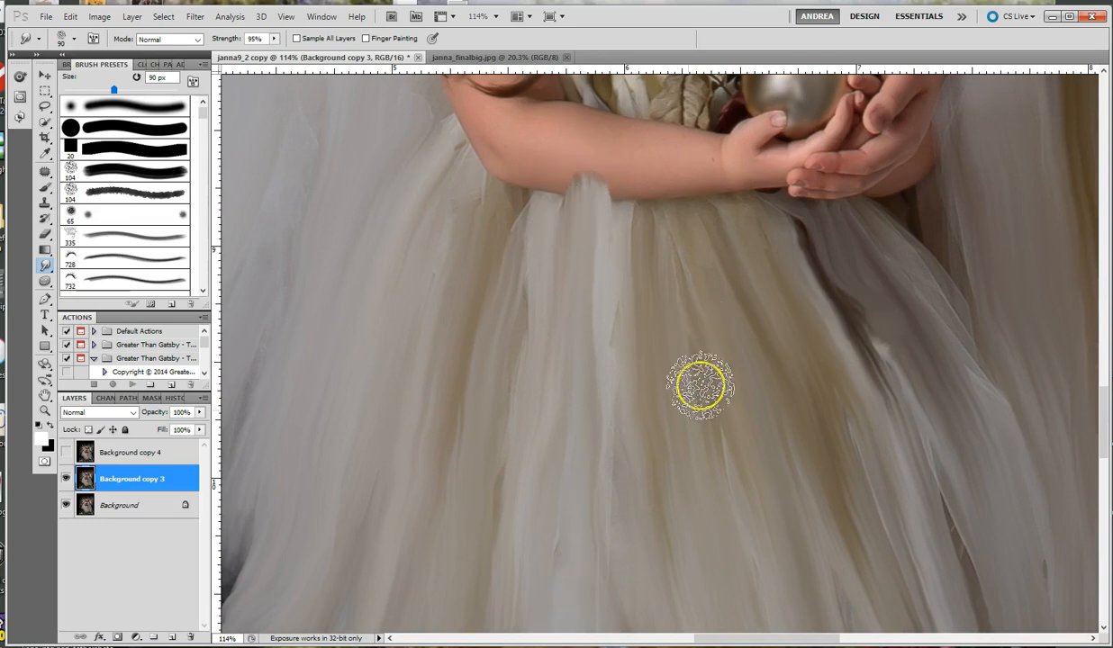
{"action": "left_click_drag", "start_coordinate": [634, 250], "coordinate": [636, 164]}
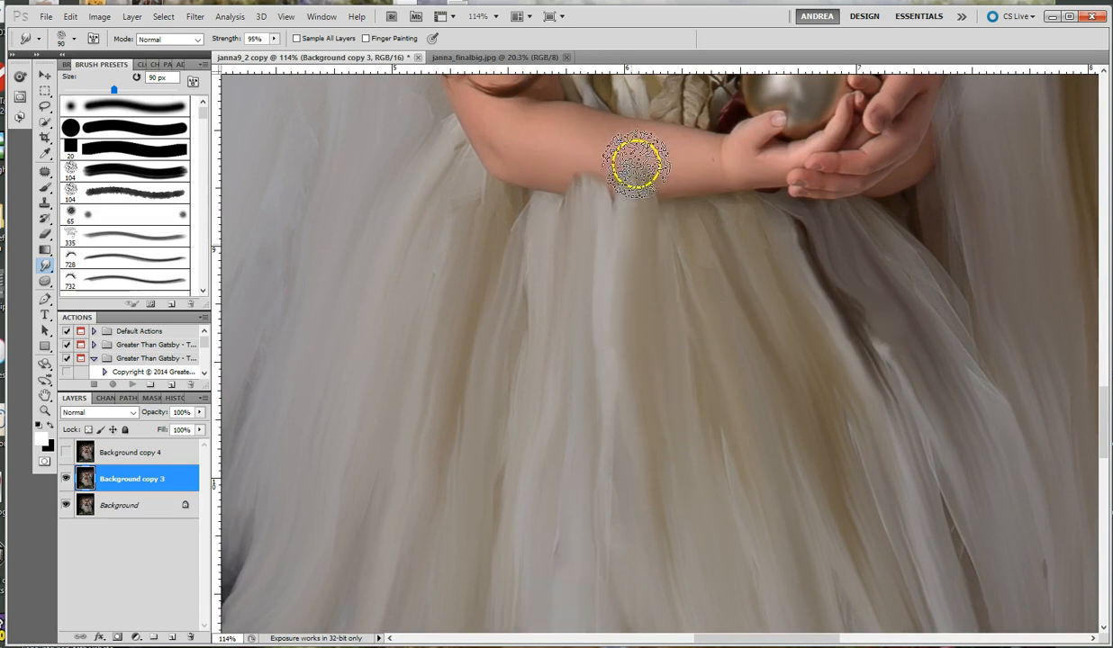
{"action": "left_click_drag", "start_coordinate": [508, 261], "coordinate": [542, 168]}
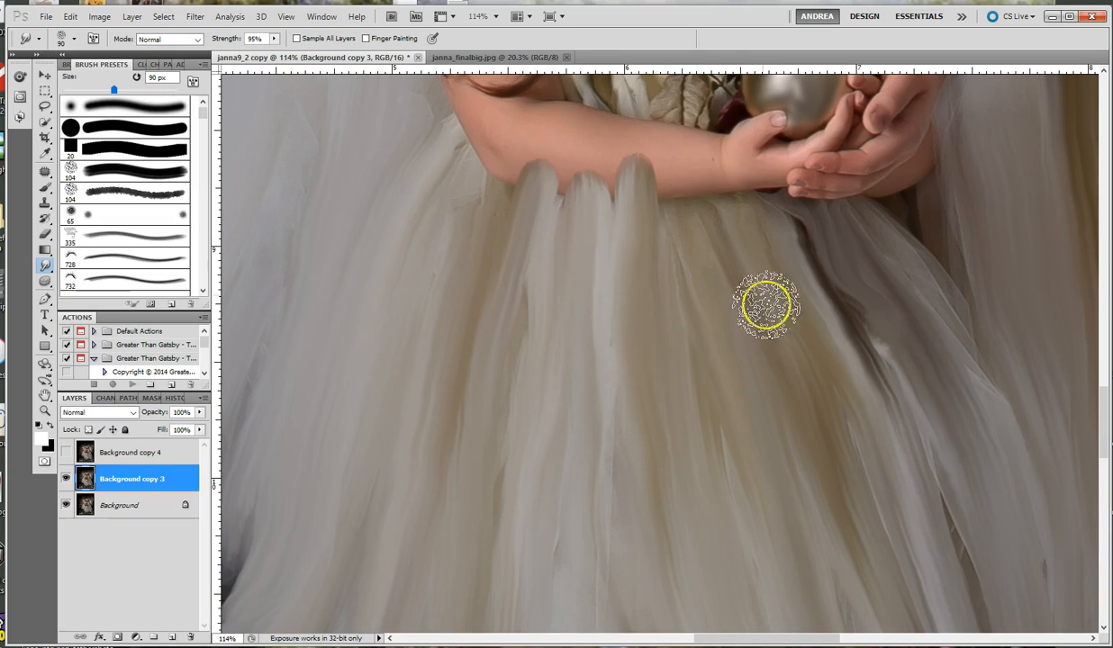
Choose the Brush tool with the hard round tip and black foreground, and add a layer mask to Background copy 3
{"action": "left_click", "coordinate": [118, 620]}
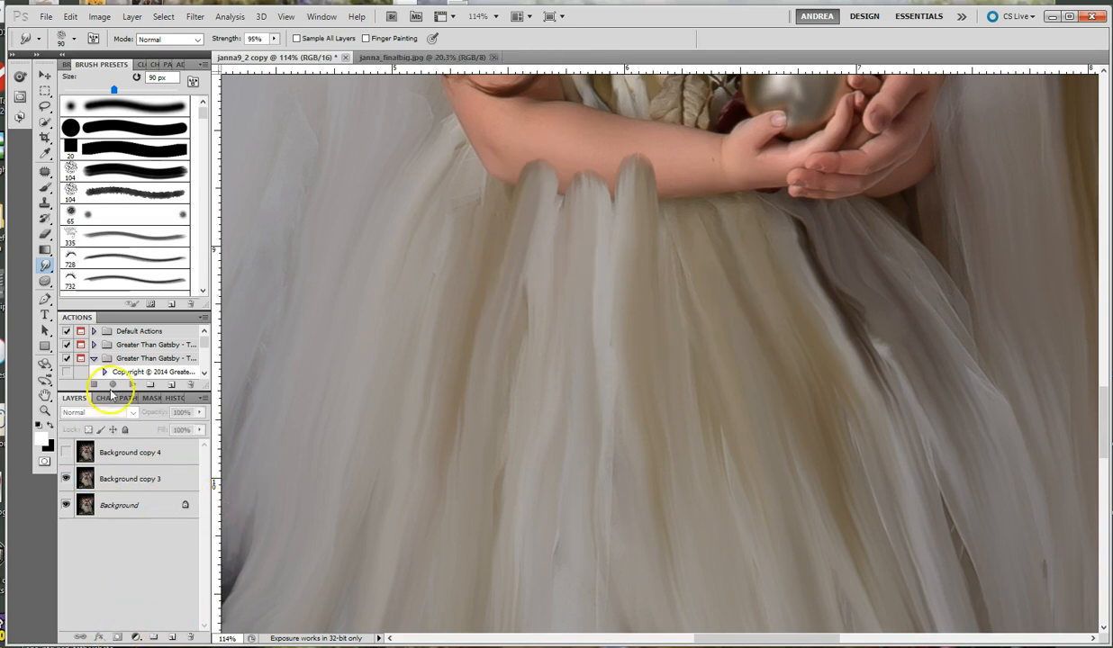
{"action": "left_click", "coordinate": [45, 187]}
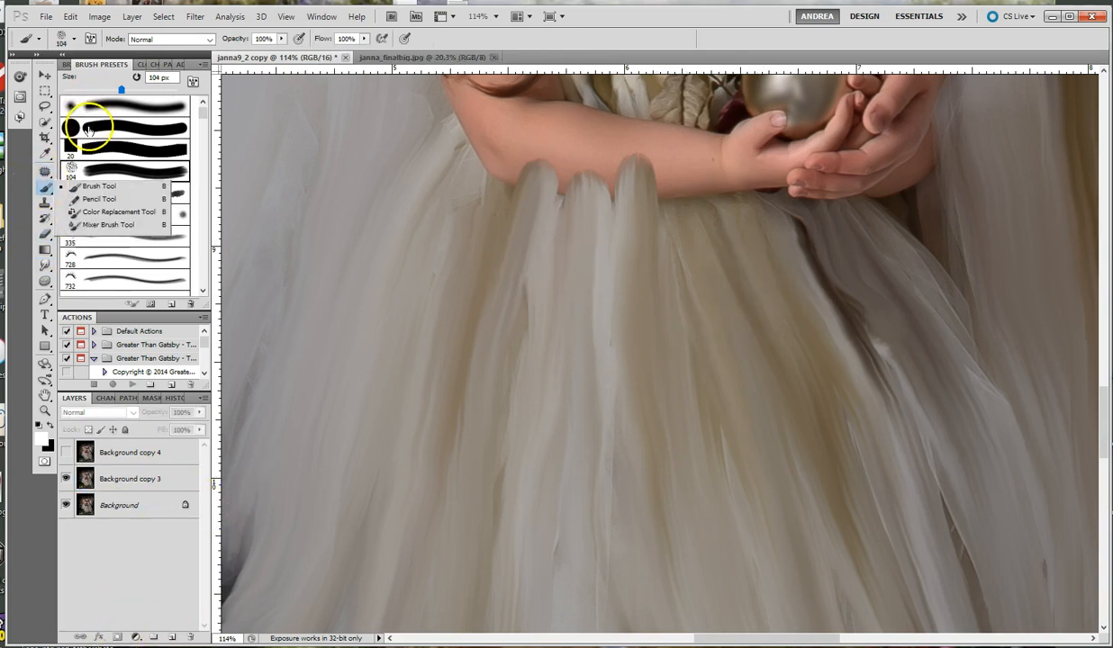
{"action": "left_click", "coordinate": [88, 130]}
{"action": "left_click", "coordinate": [102, 179]}
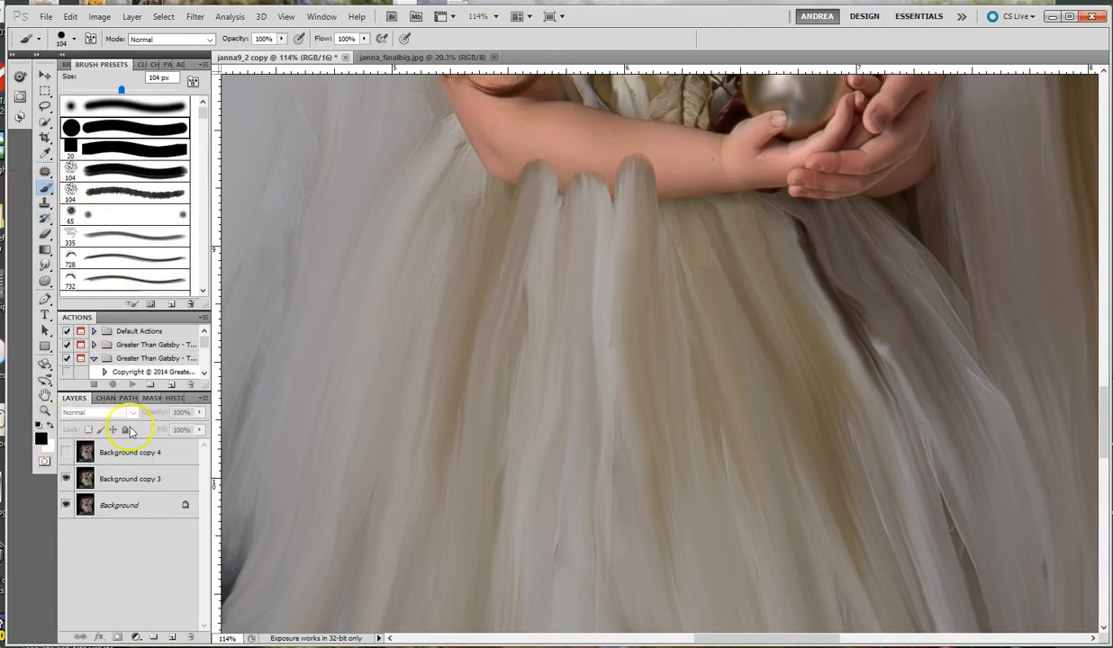
{"action": "left_click", "coordinate": [117, 486]}
{"action": "left_click", "coordinate": [117, 637]}
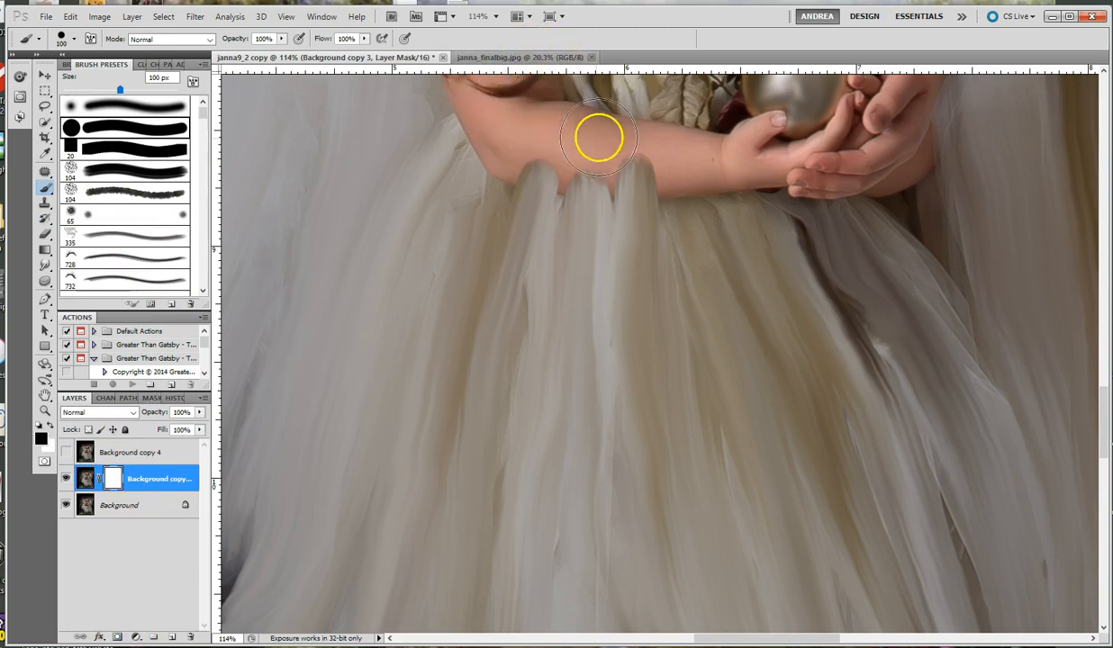
Mask the skirt smears off the youngest girl's forearm with a 40 px brush, and refine the arm's lower edge with a soft 9 px tip
{"action": "key", "text": "bracketleft"}
{"action": "key", "text": "bracketleft"}
{"action": "key", "text": "bracketleft"}
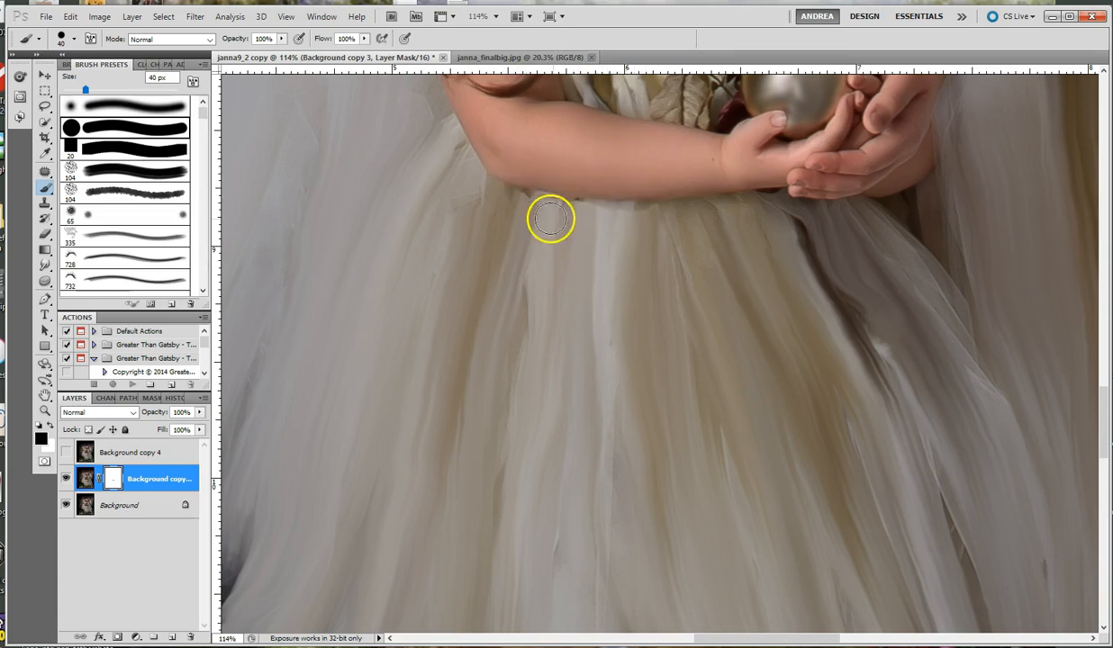
{"action": "scroll", "coordinate": [645, 196], "scroll_direction": "up", "scroll_amount": 2}
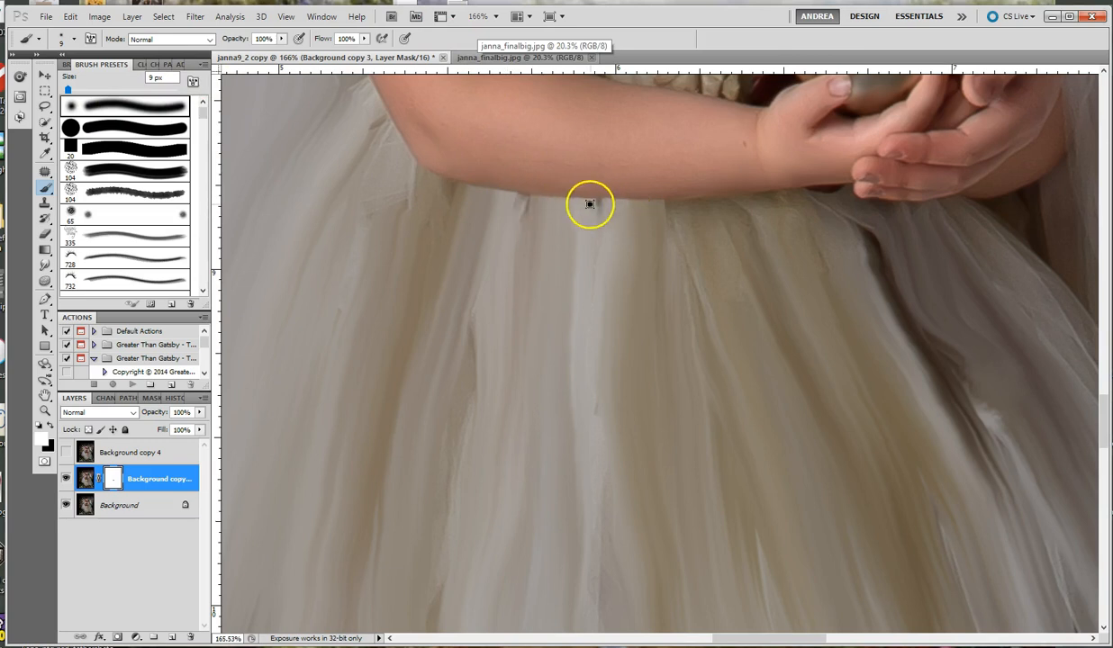
{"action": "key", "text": "x"}
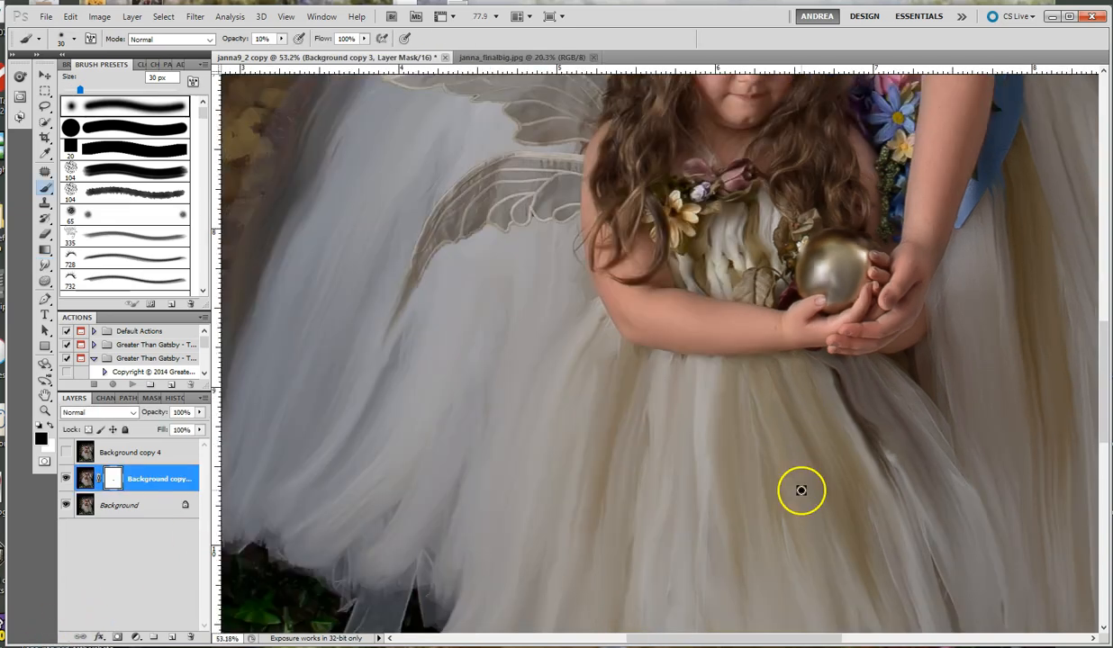
Target the Background copy 3 image instead of its mask and choose the Smudge tool with the 104 px speckled brush
{"action": "scroll", "coordinate": [800, 490], "scroll_direction": "up", "scroll_amount": 2}
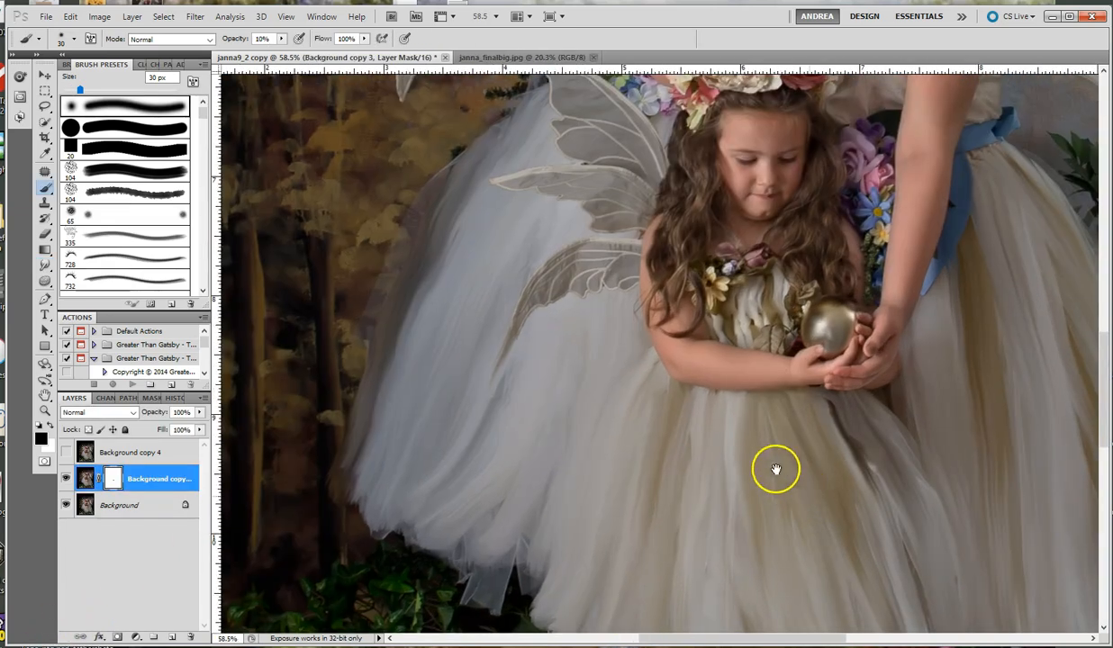
{"action": "scroll", "coordinate": [775, 468], "scroll_direction": "down", "scroll_amount": 3}
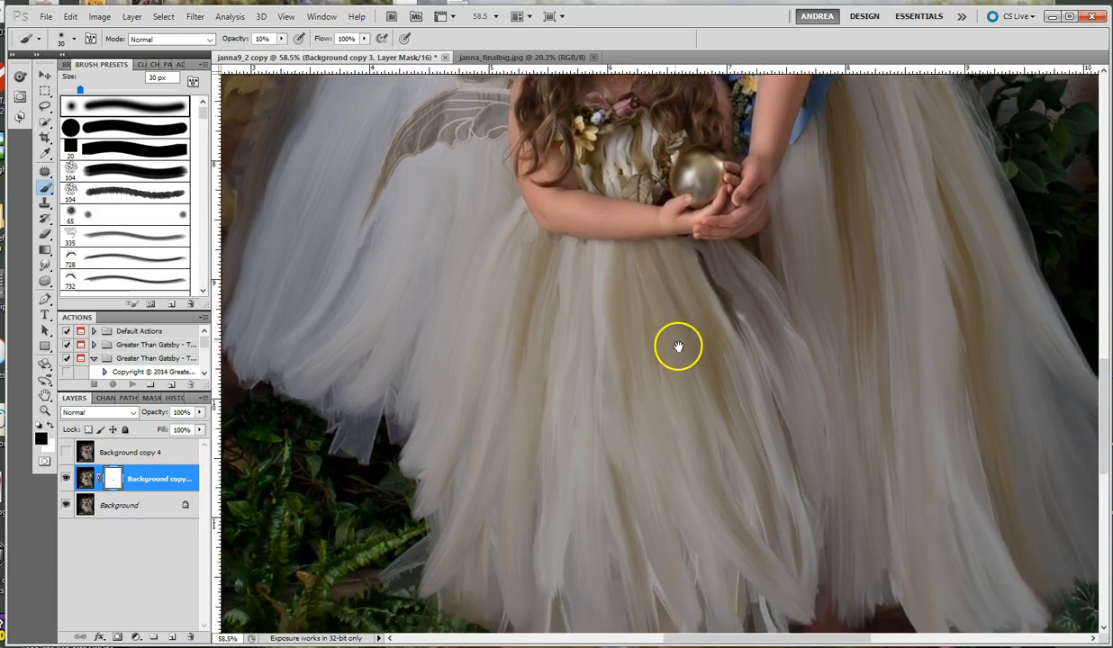
{"action": "left_click", "coordinate": [85, 480]}
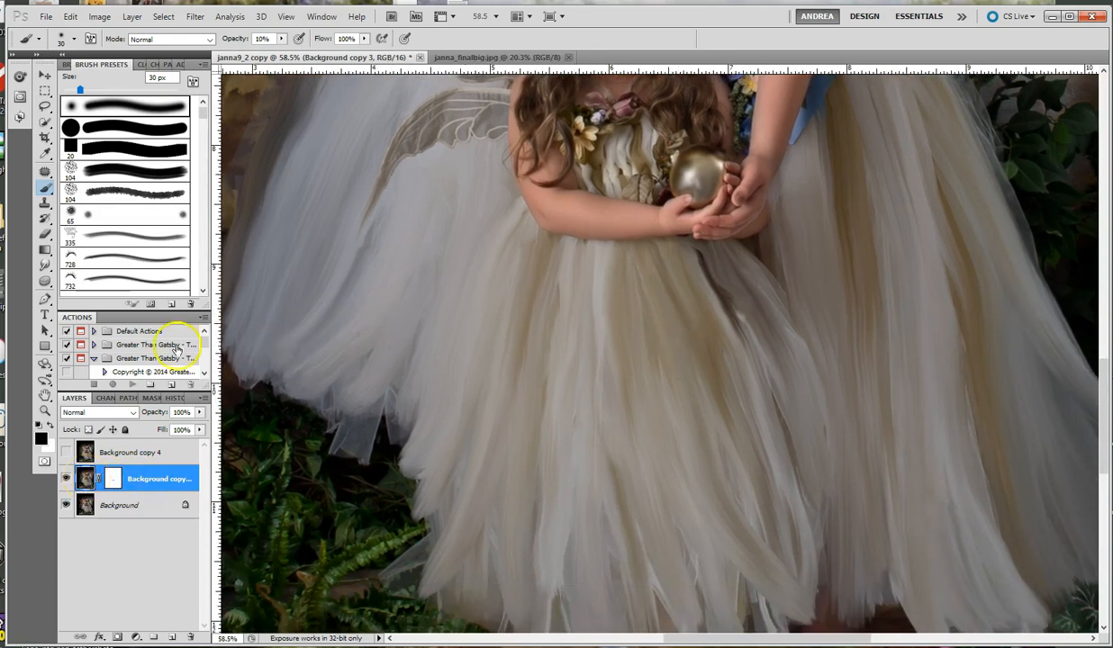
{"action": "left_click", "coordinate": [45, 268]}
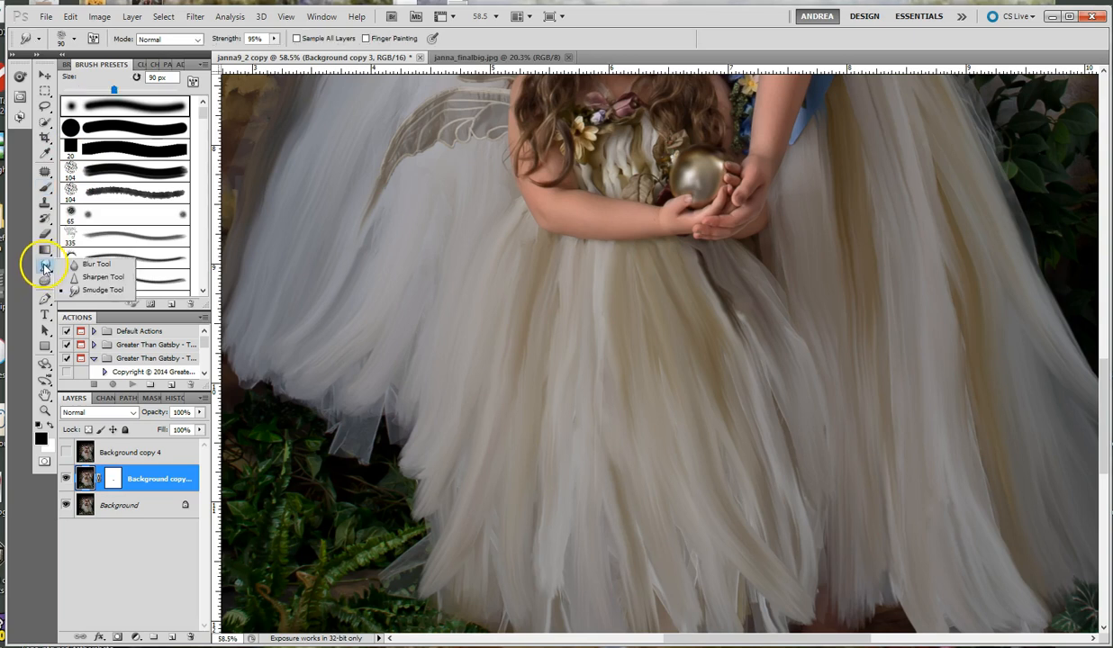
{"action": "left_click", "coordinate": [76, 191]}
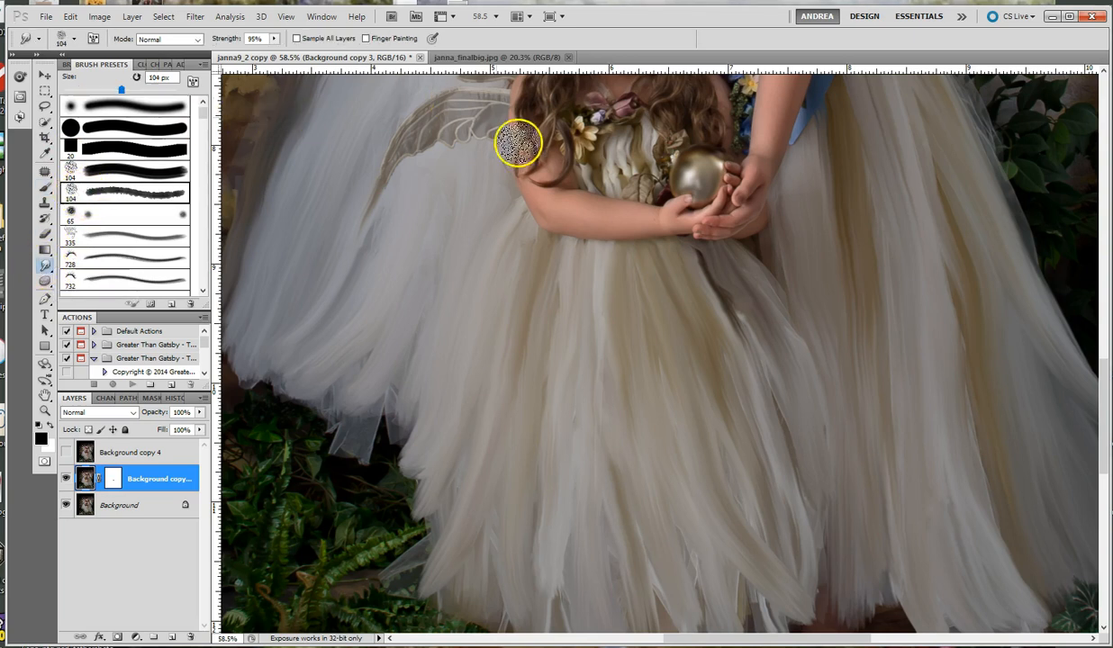
Smudge feathery strands into the youngest girl's skirt edge and folds, varying the speckled brush between 60 and 125 px
{"action": "key", "text": "bracketleft"}
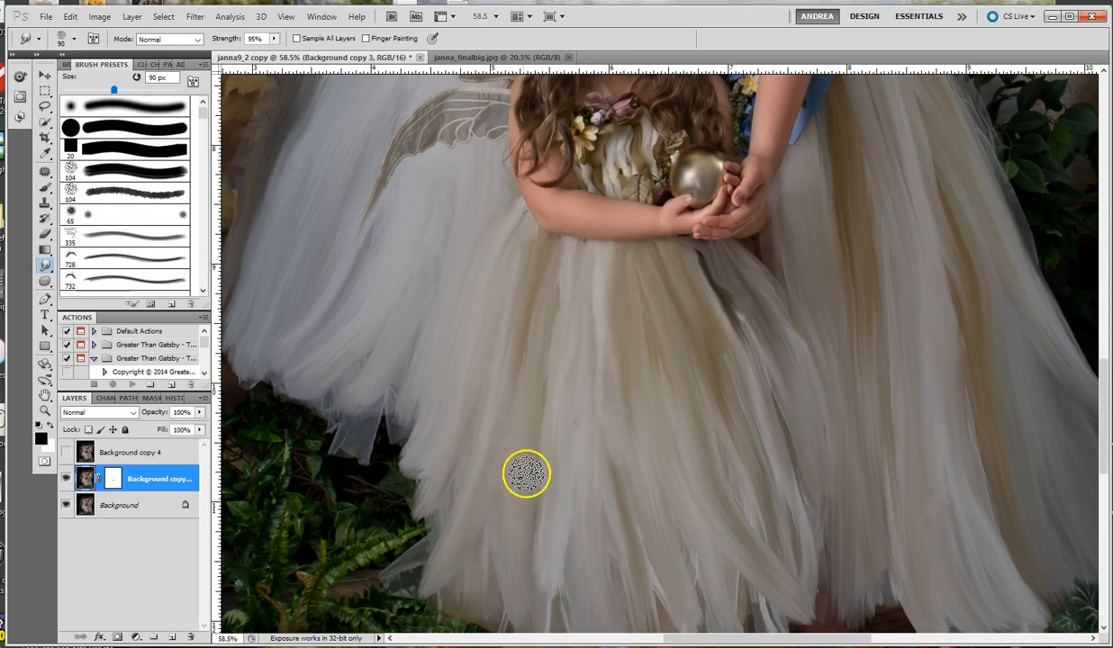
{"action": "key", "text": "bracketleft"}
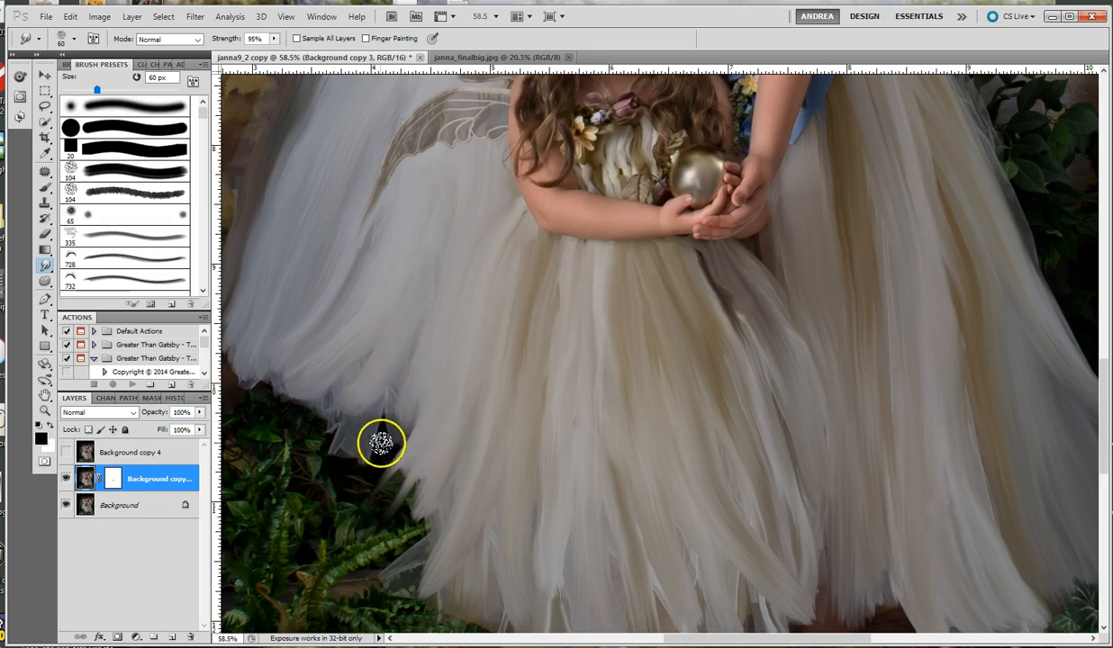
{"action": "key", "text": "bracketright"}
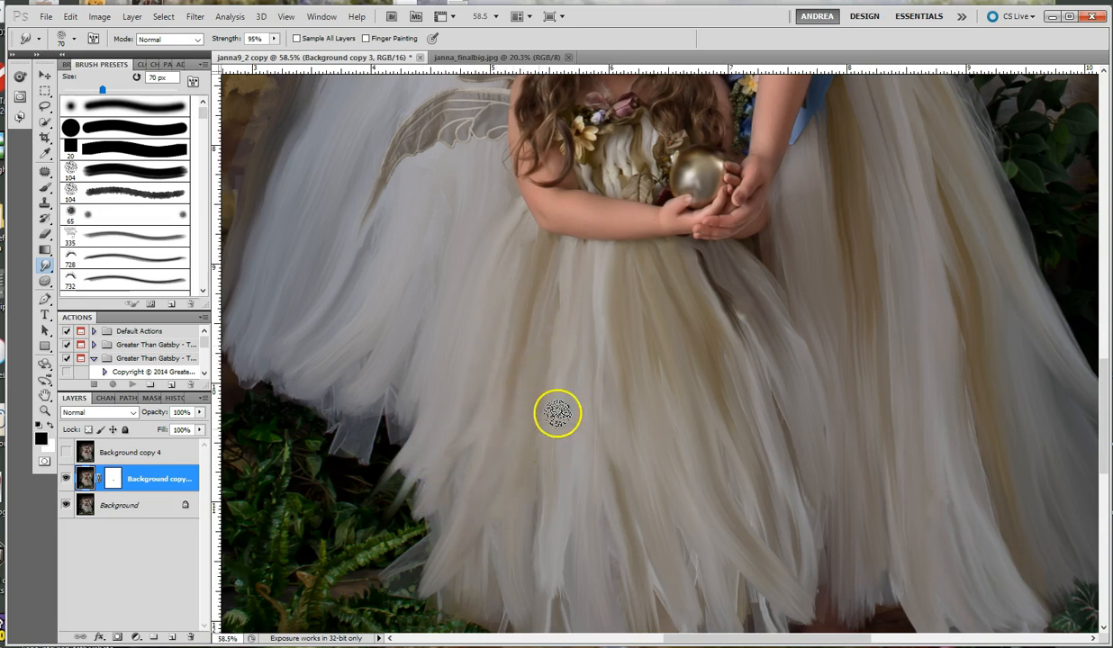
{"action": "key", "text": "bracketright"}
{"action": "key", "text": "bracketright"}
{"action": "key", "text": "bracketright"}
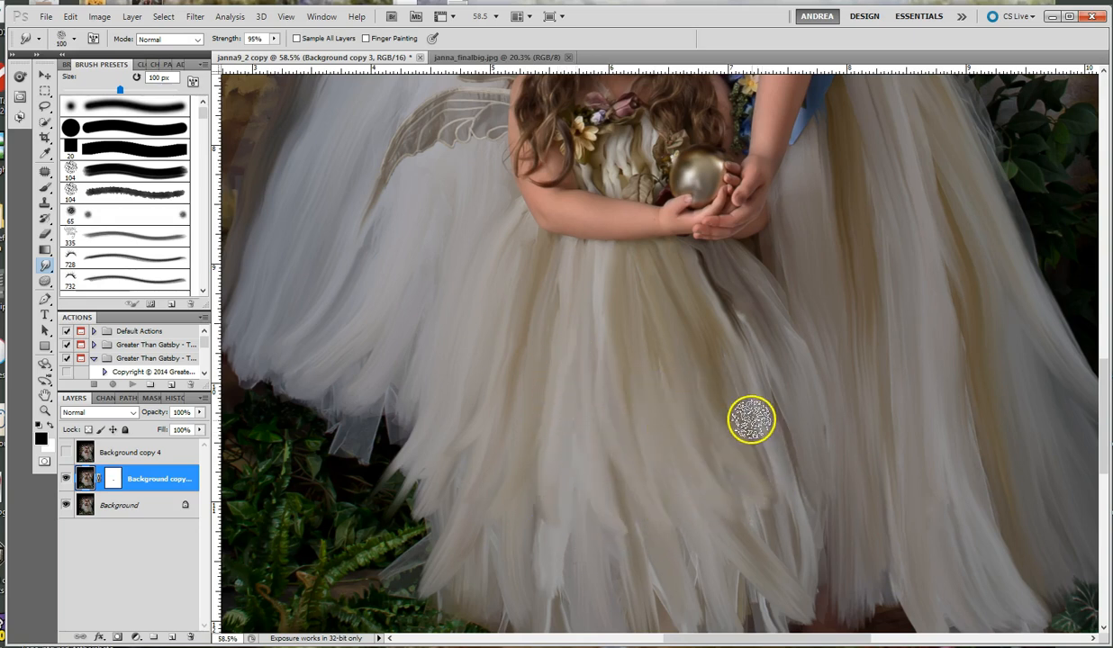
{"action": "key", "text": "bracketright"}
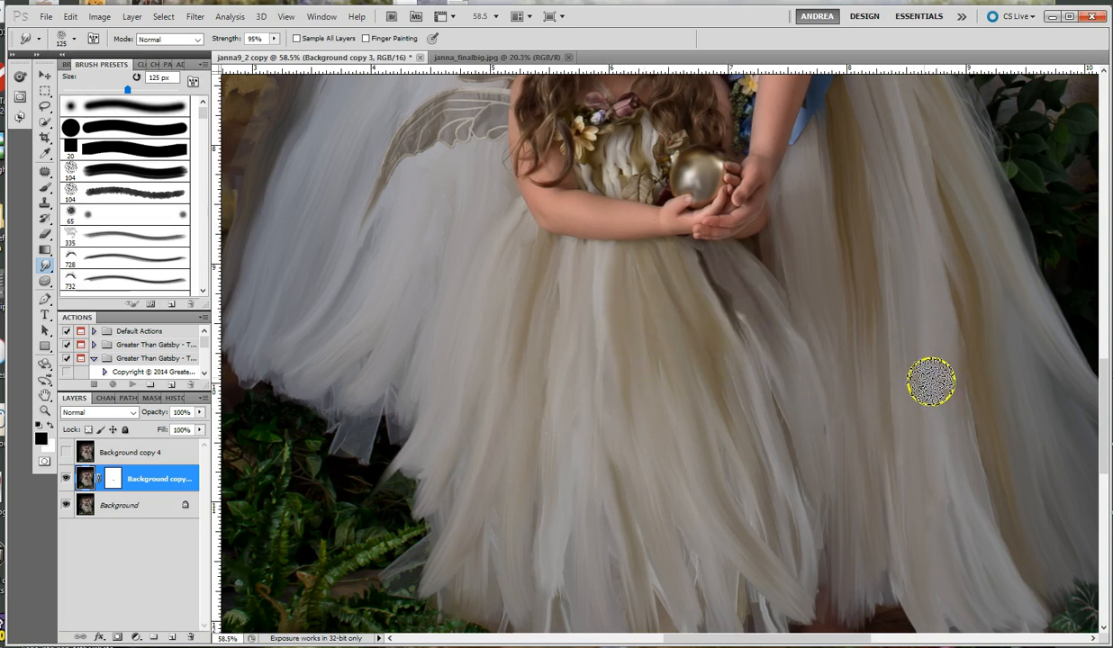
Smudge layered feathery tips down the older girl's long cream skirt with the speckled brush at 100 px
{"action": "left_click_drag", "start_coordinate": [874, 286], "coordinate": [711, 418]}
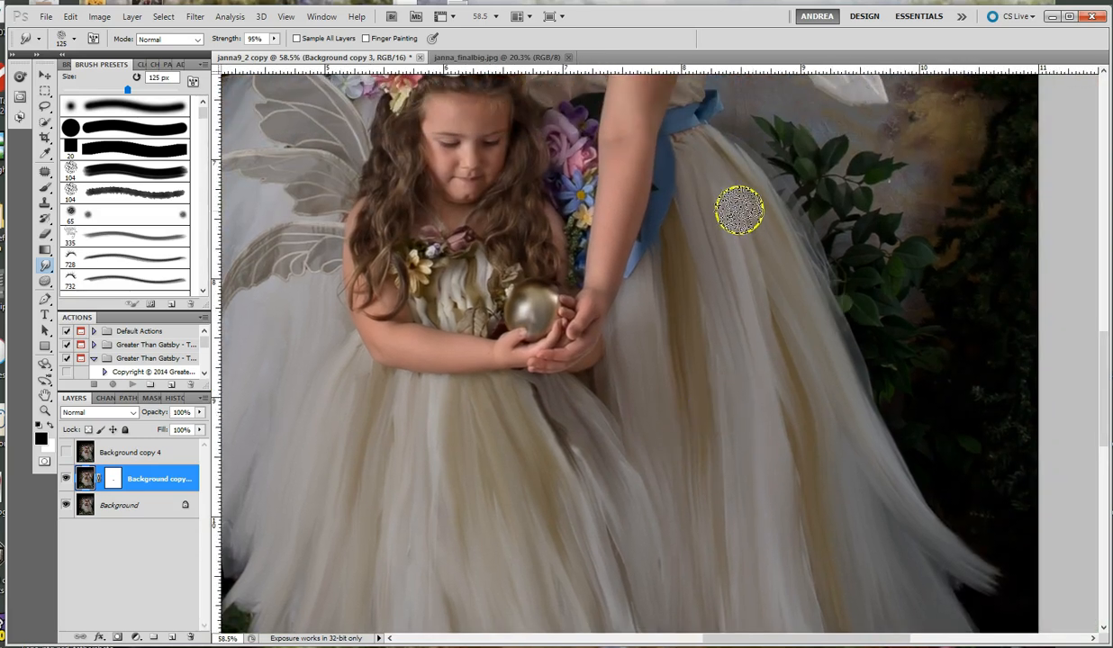
{"action": "scroll", "coordinate": [861, 261], "scroll_direction": "down", "scroll_amount": 1}
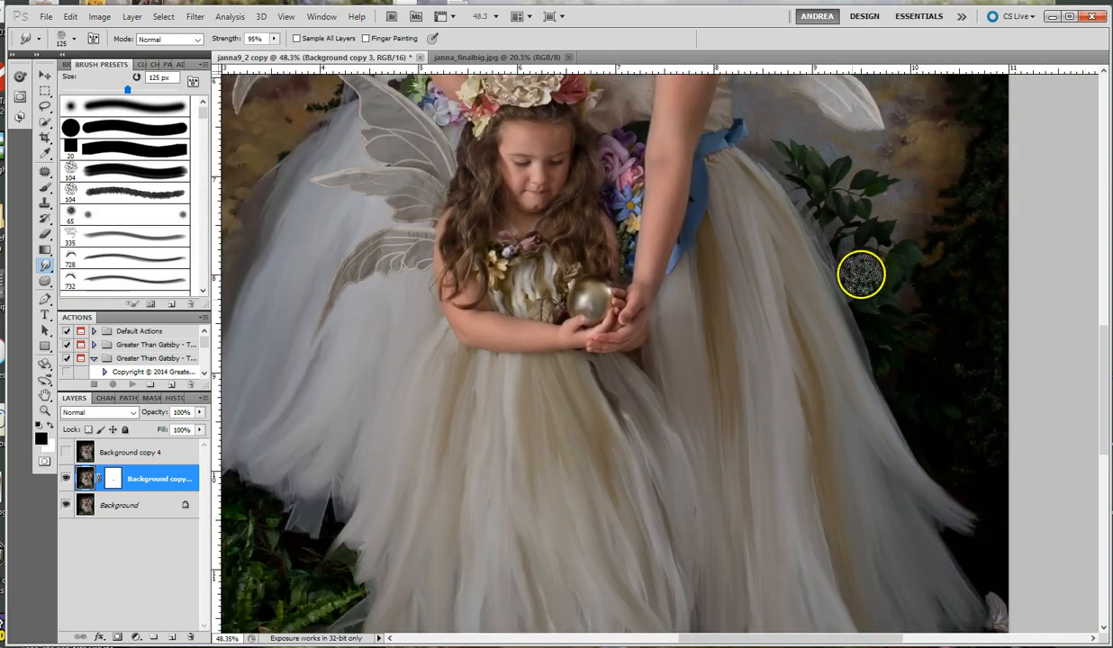
{"action": "scroll", "coordinate": [851, 306], "scroll_direction": "down", "scroll_amount": 1}
{"action": "left_click_drag", "start_coordinate": [871, 343], "coordinate": [839, 299]}
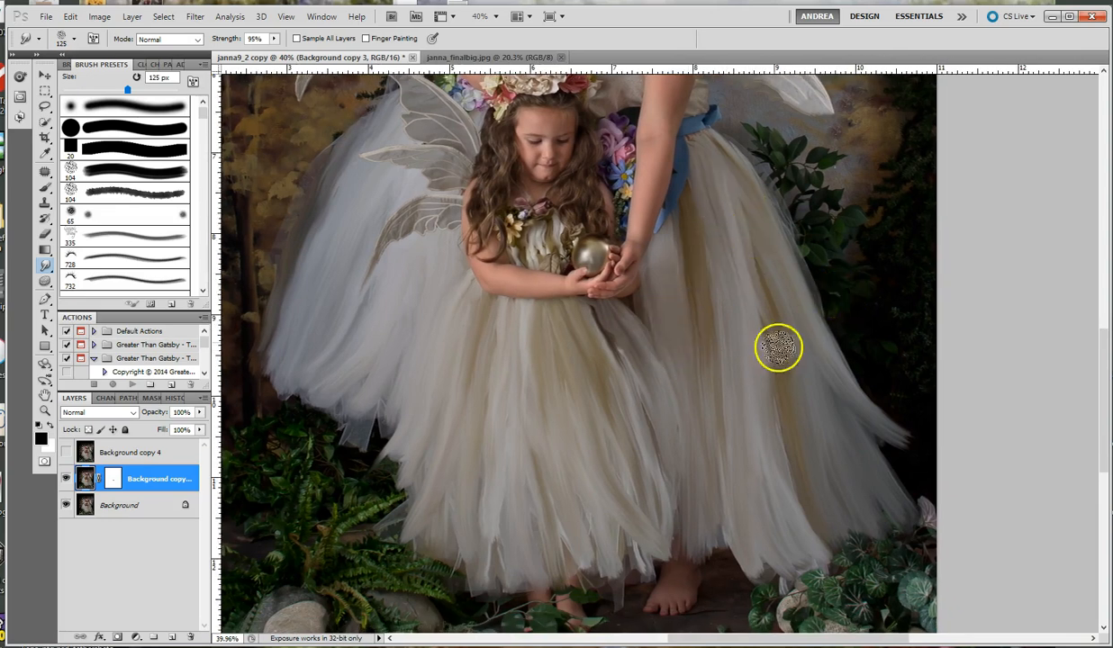
{"action": "key", "text": "bracketleft"}
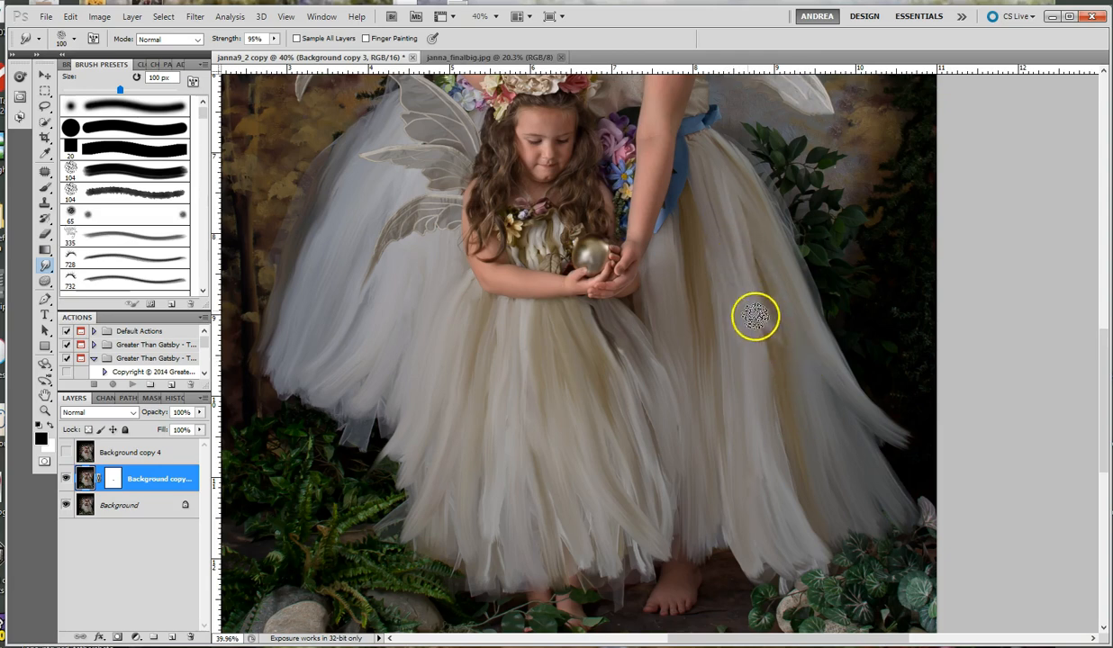
{"action": "mouse_move", "coordinate": [741, 292]}
{"action": "left_mouse_down"}
{"action": "mouse_move", "coordinate": [762, 375]}
{"action": "mouse_move", "coordinate": [786, 404]}
{"action": "left_mouse_up"}
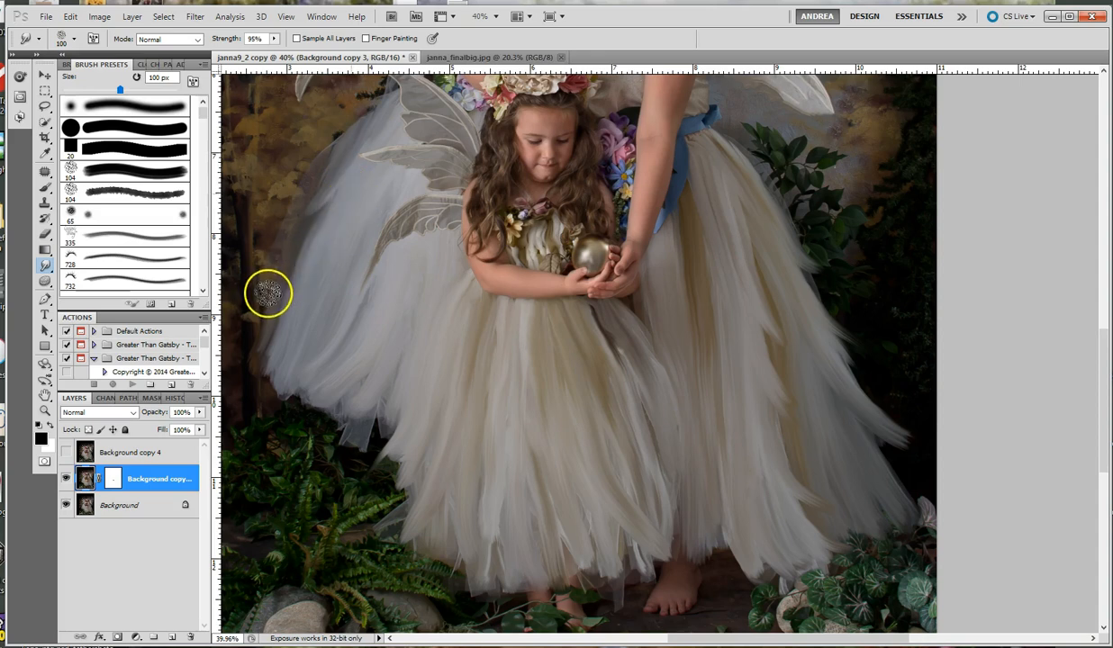
Feather the rear girl's white skirt edge with the brush enlarged to 175 px, and reduce it to 90 px for finer skirt strands
{"action": "key", "text": "bracketright"}
{"action": "key", "text": "bracketright"}
{"action": "key", "text": "bracketright"}
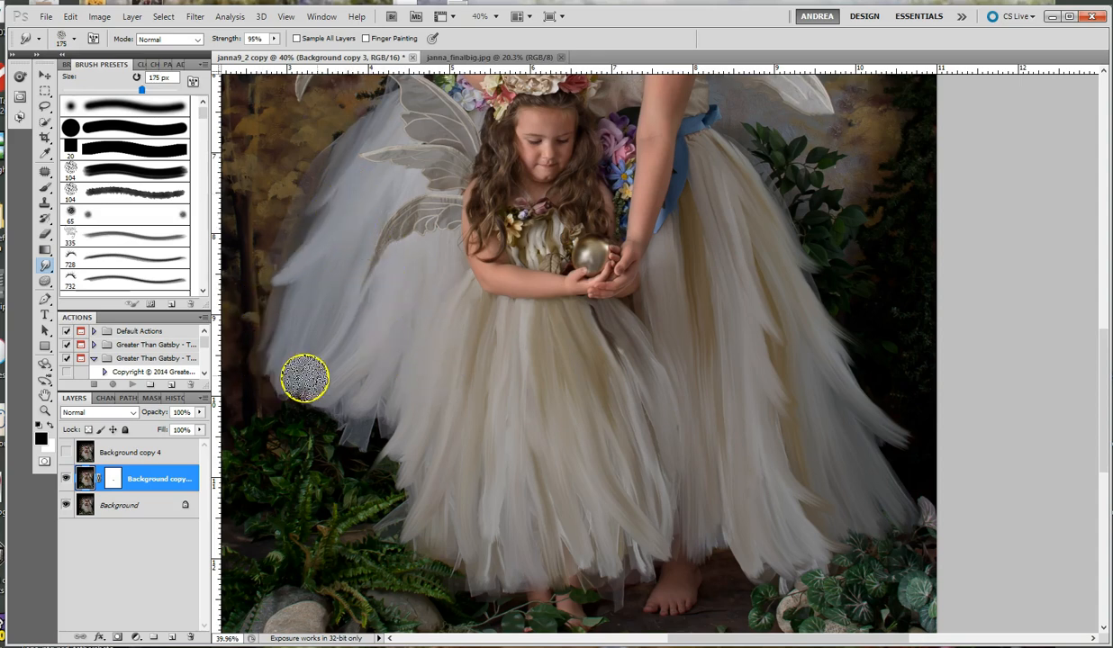
{"action": "key", "text": "bracketleft"}
{"action": "key", "text": "bracketleft"}
{"action": "key", "text": "bracketleft"}
{"action": "key", "text": "bracketleft"}
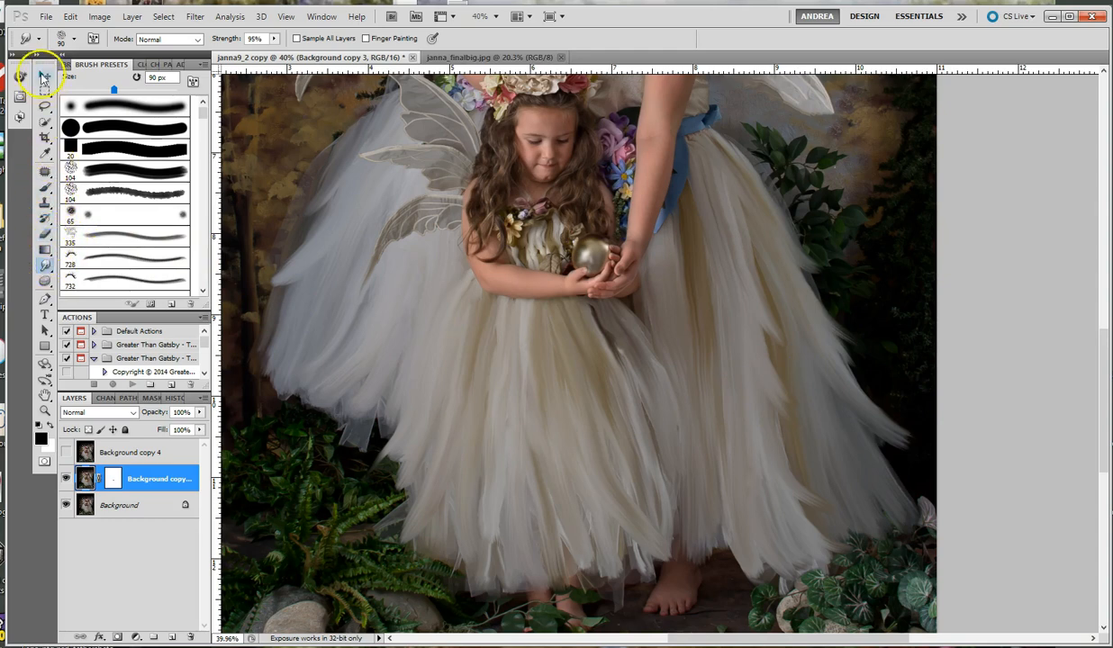
Load the Texture1 Smudge Brush tool preset
{"action": "left_click", "coordinate": [39, 40]}
{"action": "left_click", "coordinate": [51, 116]}
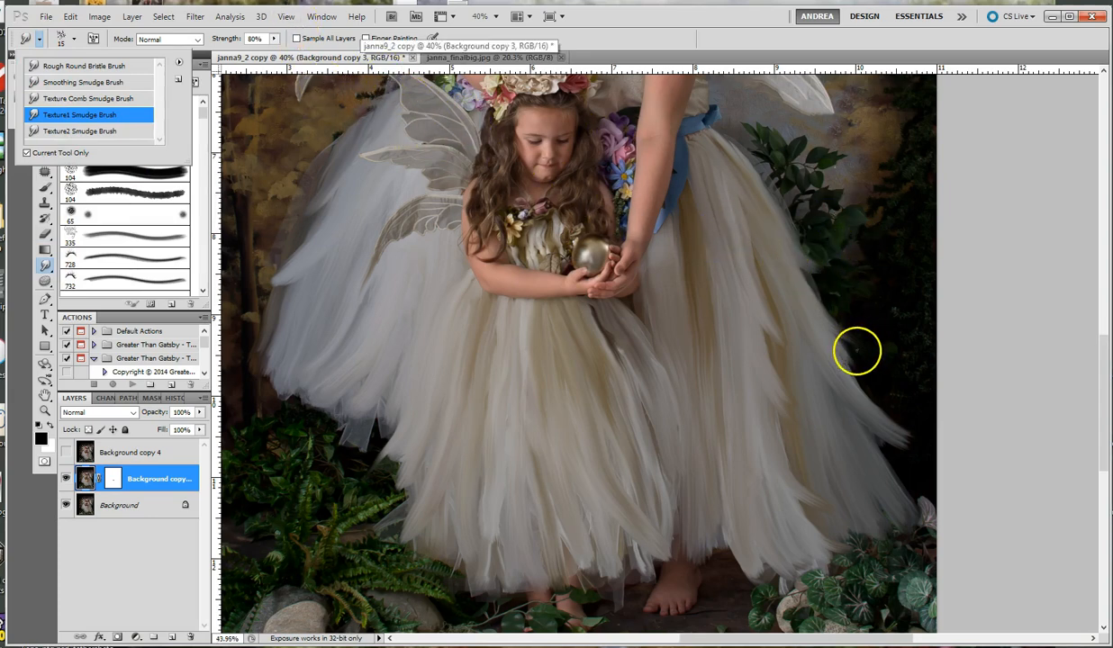
{"action": "scroll", "coordinate": [857, 351], "scroll_direction": "up", "scroll_amount": 1}
{"action": "left_click", "coordinate": [857, 344]}
Smudge the older girl's outer skirt edge into feathery tips with the textured brush at 125 px, reducing it to 90 px for finer folds
{"action": "key", "text": "bracketright"}
{"action": "key", "text": "bracketright"}
{"action": "key", "text": "bracketright"}
{"action": "key", "text": "bracketright"}
{"action": "key", "text": "bracketright"}
{"action": "key", "text": "bracketright"}
{"action": "key", "text": "bracketright"}
{"action": "key", "text": "bracketright"}
{"action": "key", "text": "bracketright"}
{"action": "key", "text": "bracketright"}
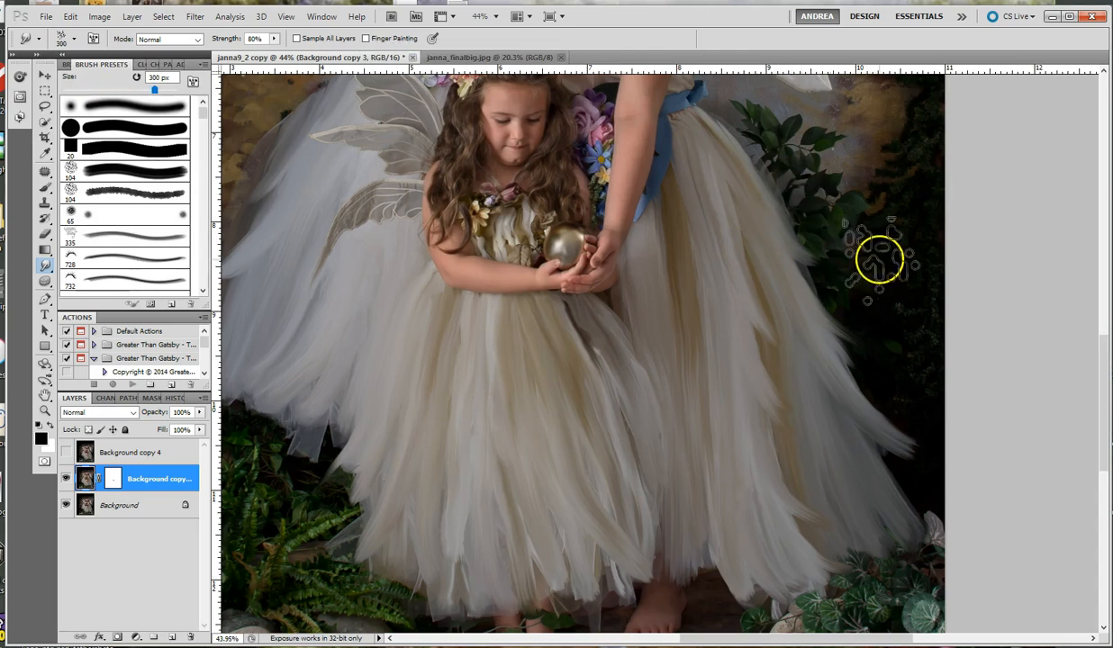
{"action": "key", "text": "bracketright"}
{"action": "key", "text": "bracketright"}
{"action": "key", "text": "bracketleft"}
{"action": "key", "text": "bracketleft"}
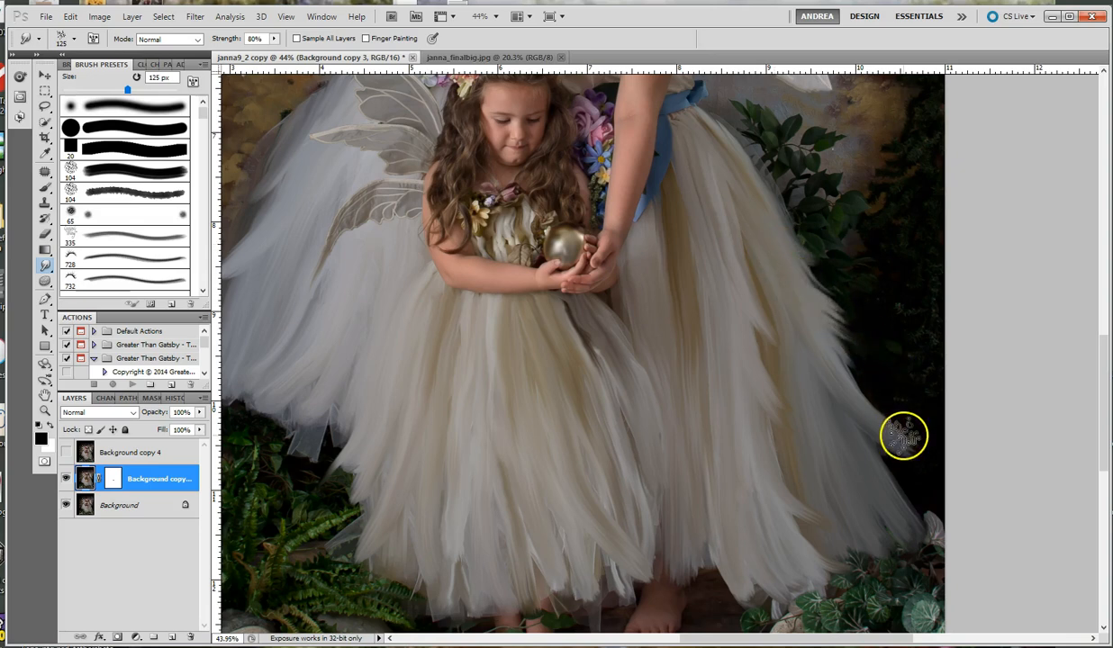
{"action": "left_click_drag", "start_coordinate": [822, 344], "coordinate": [890, 422]}
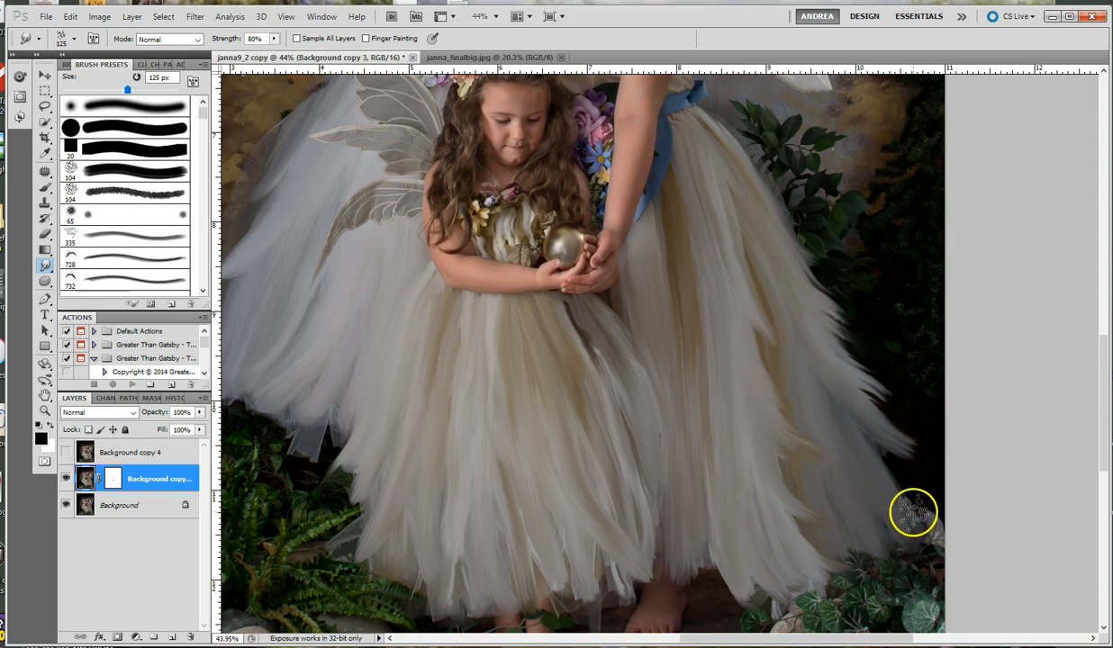
{"action": "left_click_drag", "start_coordinate": [753, 310], "coordinate": [885, 442]}
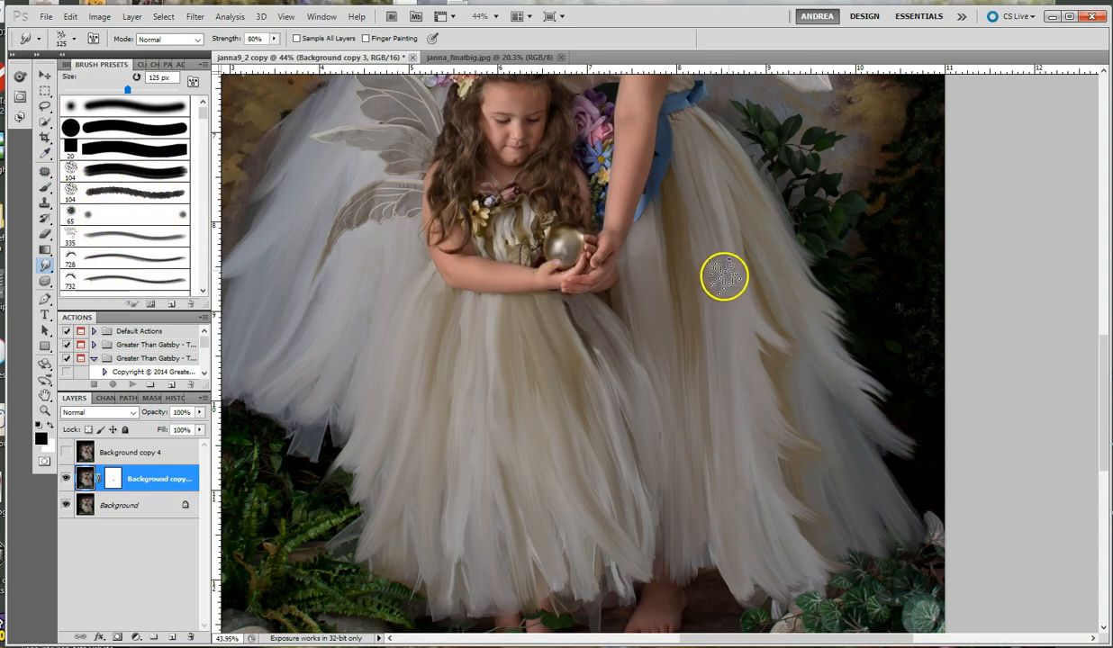
{"action": "key", "text": "bracketleft"}
{"action": "key", "text": "bracketleft"}
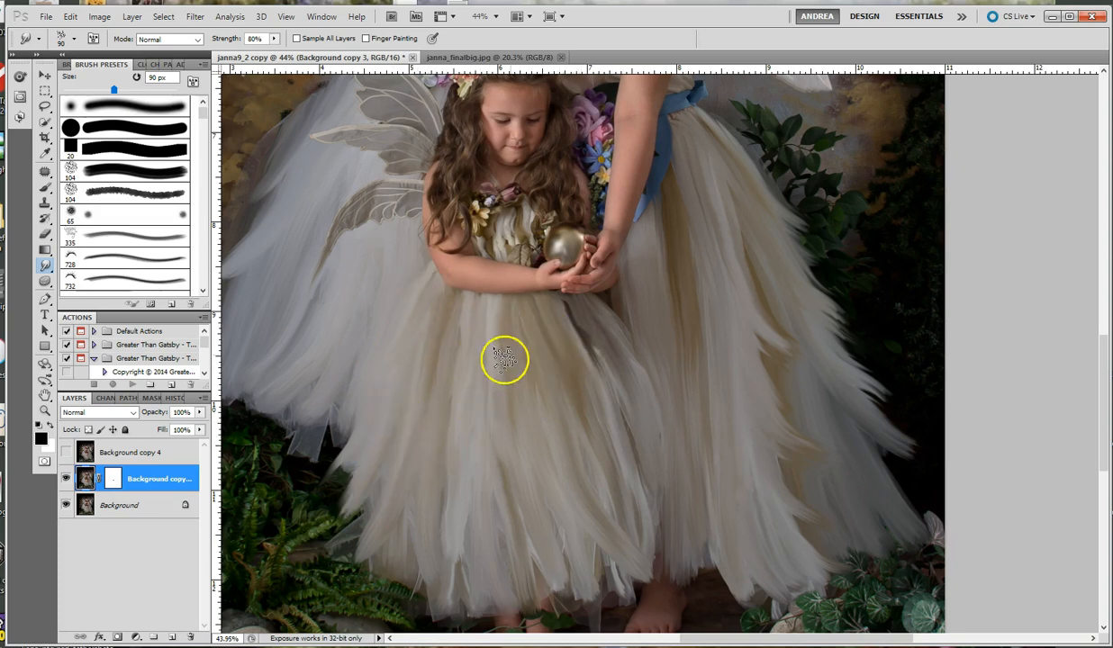
Show and select the Background copy 4 layer with Background copy 3 hidden, and smudge the older girl's outer skirt at 175 px
{"action": "left_click", "coordinate": [66, 452]}
{"action": "left_click", "coordinate": [119, 452]}
{"action": "key", "text": "bracketright"}
{"action": "key", "text": "bracketright"}
{"action": "key", "text": "bracketright"}
{"action": "key", "text": "bracketright"}
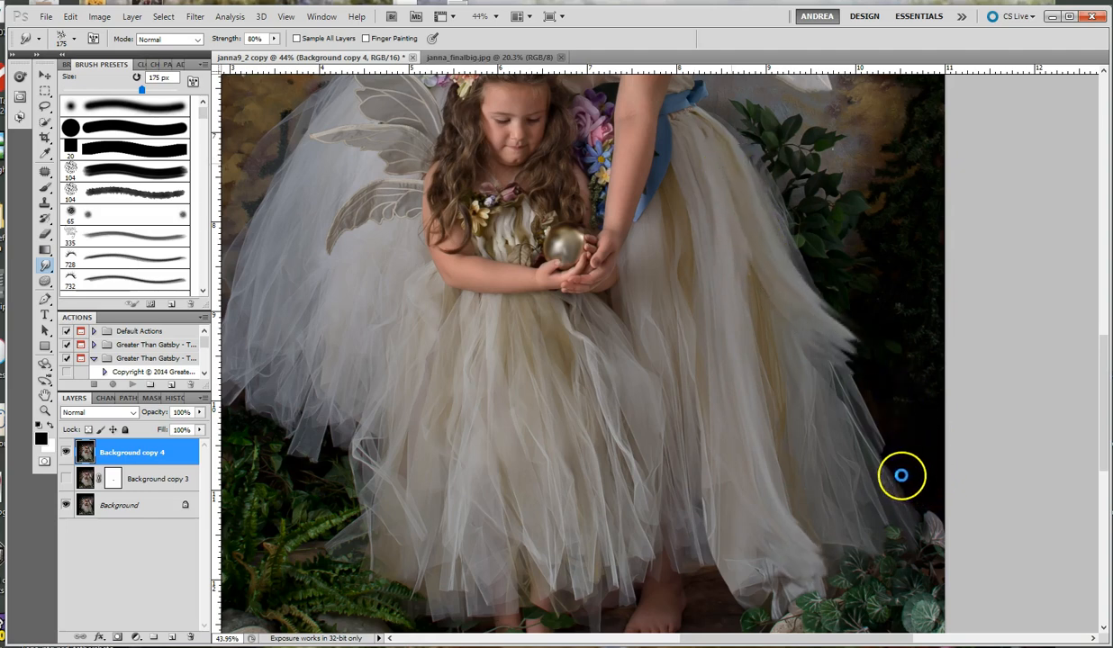
{"action": "mouse_move", "coordinate": [766, 299]}
{"action": "left_mouse_down"}
{"action": "mouse_move", "coordinate": [803, 440]}
{"action": "mouse_move", "coordinate": [855, 528]}
{"action": "left_mouse_up"}
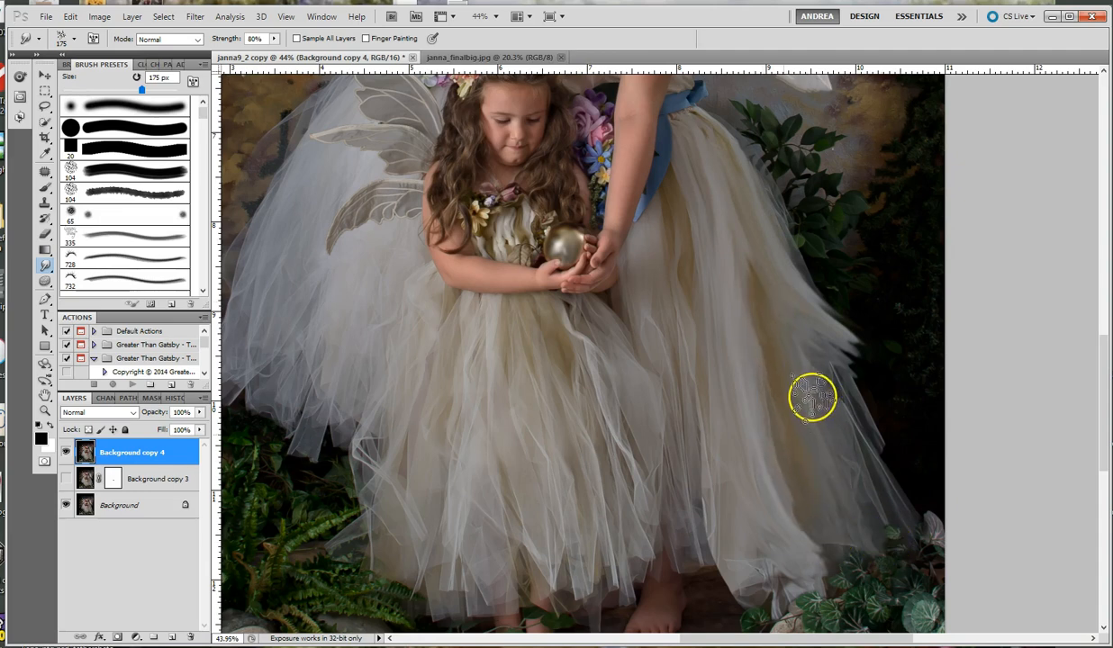
Smudge the older girl's outer skirt edge and upper folds outward and downward with the textured brush at 150 px
{"action": "key", "text": "bracketleft"}
{"action": "left_click_drag", "start_coordinate": [839, 480], "coordinate": [868, 529]}
{"action": "mouse_move", "coordinate": [832, 370]}
{"action": "left_mouse_down"}
{"action": "mouse_move", "coordinate": [898, 517]}
{"action": "mouse_move", "coordinate": [932, 527]}
{"action": "mouse_move", "coordinate": [953, 494]}
{"action": "left_mouse_up"}
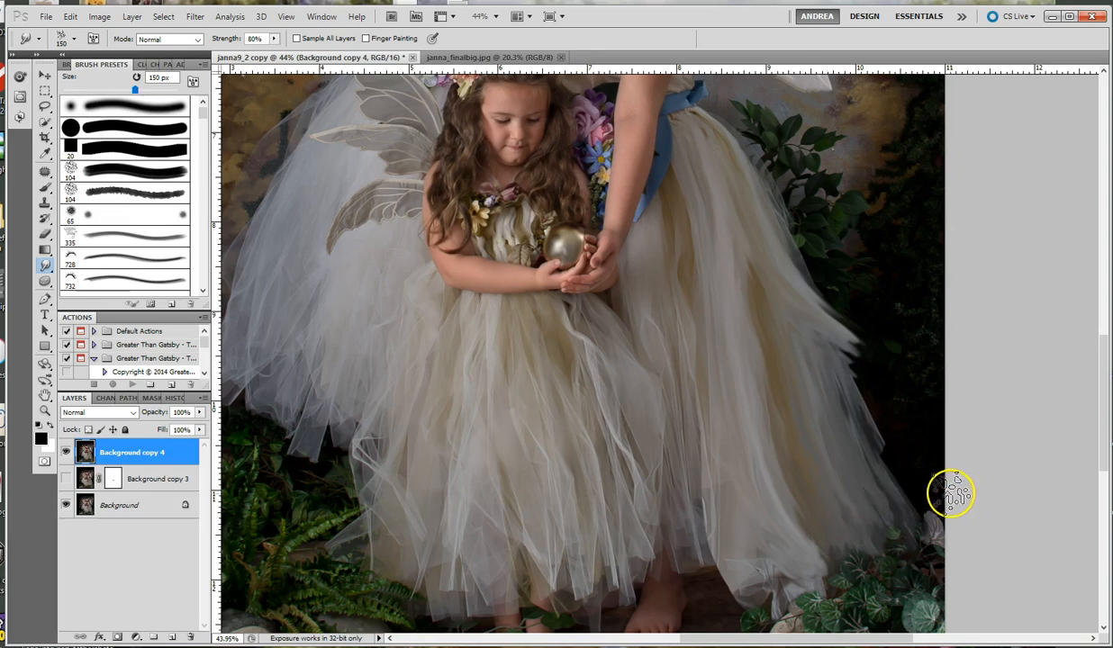
{"action": "mouse_move", "coordinate": [835, 367]}
{"action": "left_mouse_down"}
{"action": "mouse_move", "coordinate": [845, 401]}
{"action": "mouse_move", "coordinate": [938, 498]}
{"action": "left_mouse_up"}
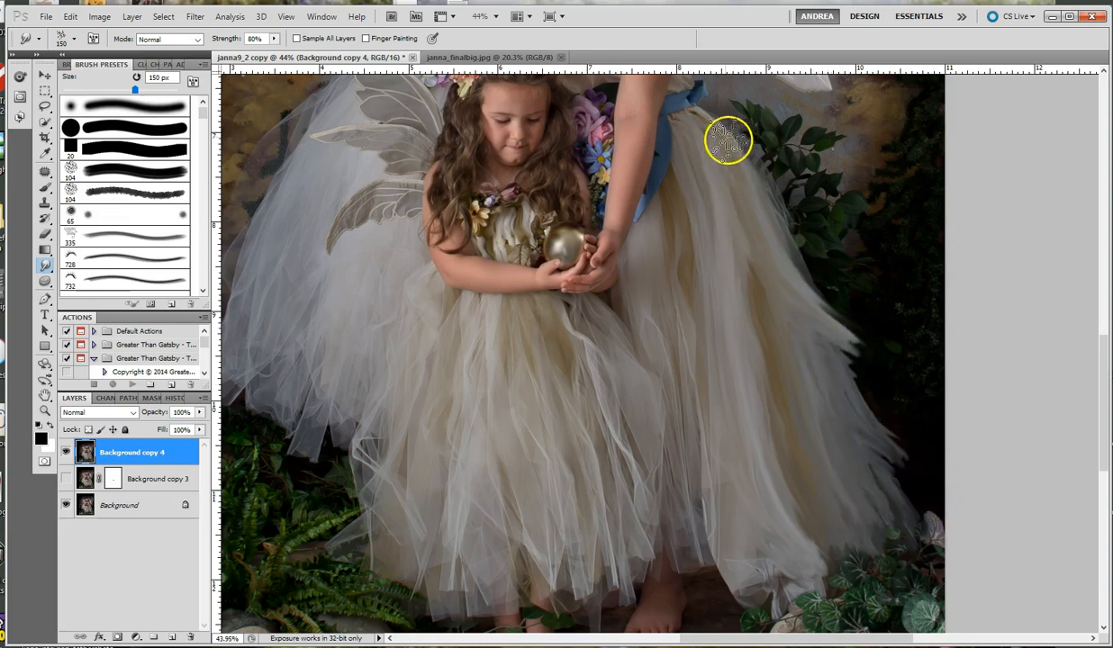
{"action": "left_click_drag", "start_coordinate": [721, 137], "coordinate": [785, 298]}
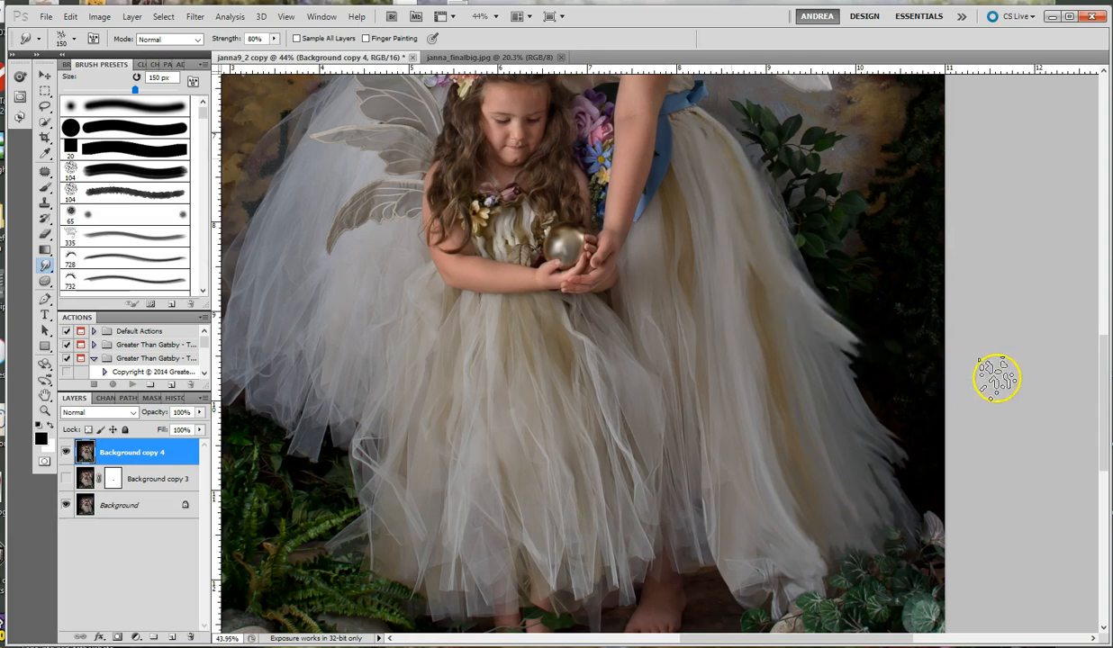
Pull finer feathery tips out from the older girl's outer skirt edge with the textured brush at 90 px
{"action": "key", "text": "bracketleft"}
{"action": "key", "text": "bracketleft"}
{"action": "key", "text": "bracketleft"}
{"action": "left_click_drag", "start_coordinate": [785, 248], "coordinate": [860, 298]}
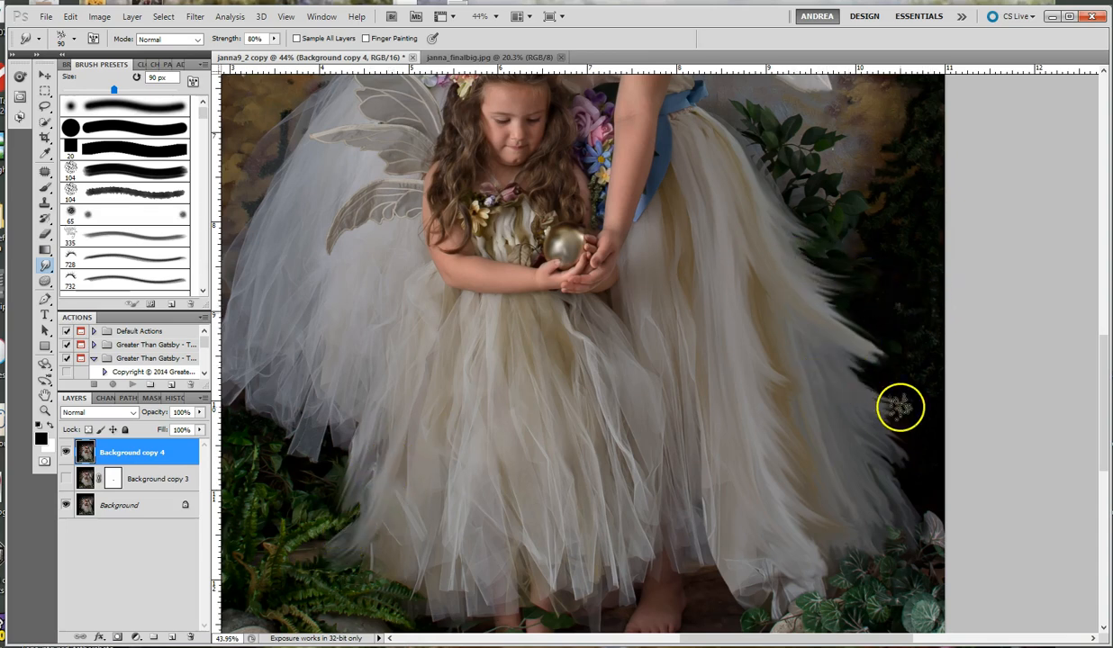
{"action": "left_click_drag", "start_coordinate": [832, 369], "coordinate": [951, 379]}
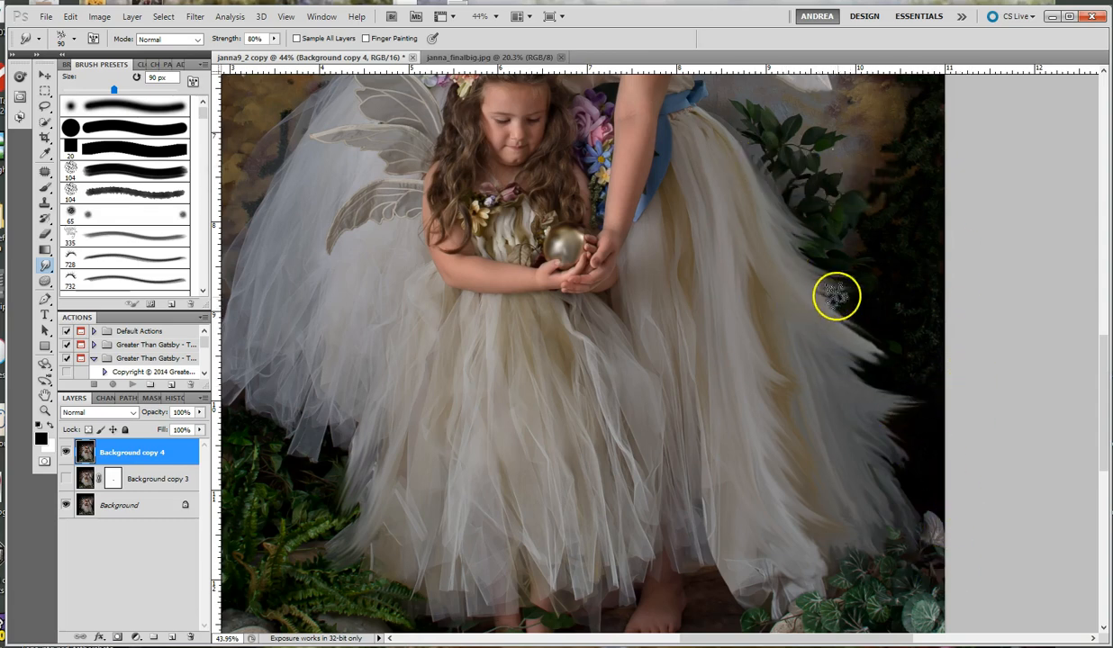
Smudge long strands down the inner folds of the older girl's skirt with the textured brush at 125 px
{"action": "key", "text": "bracketright"}
{"action": "key", "text": "bracketright"}
{"action": "mouse_move", "coordinate": [675, 208]}
{"action": "left_mouse_down"}
{"action": "mouse_move", "coordinate": [701, 516]}
{"action": "mouse_move", "coordinate": [720, 573]}
{"action": "left_mouse_up"}
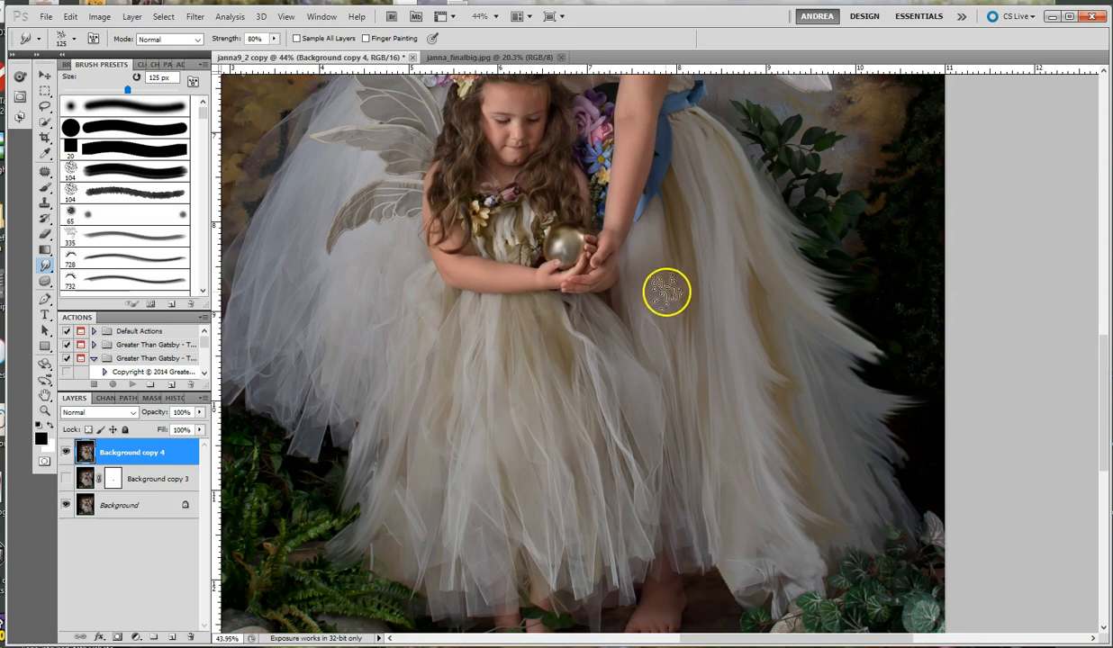
Set up a soft round Smudge brush at 25 px and 40% strength for the older girl's face
{"action": "scroll", "coordinate": [666, 292], "scroll_direction": "up", "scroll_amount": 1}
{"action": "left_click_drag", "start_coordinate": [625, 231], "coordinate": [720, 495]}
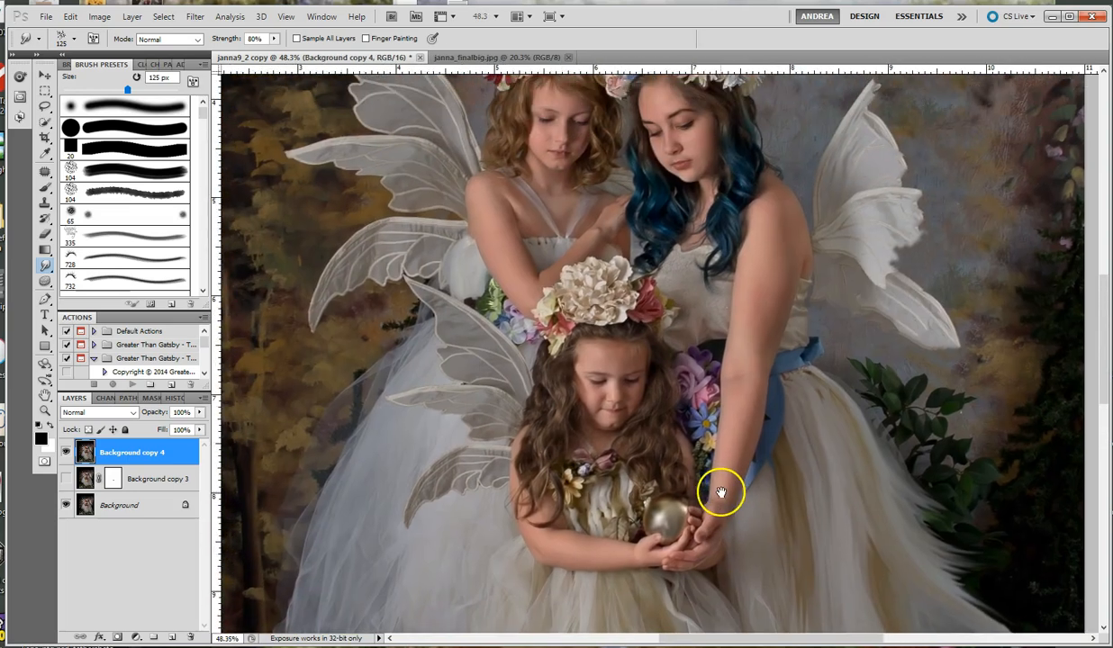
{"action": "left_click_drag", "start_coordinate": [704, 200], "coordinate": [701, 383]}
{"action": "scroll", "coordinate": [700, 382], "scroll_direction": "up", "scroll_amount": 2}
{"action": "scroll", "coordinate": [701, 382], "scroll_direction": "up", "scroll_amount": 5}
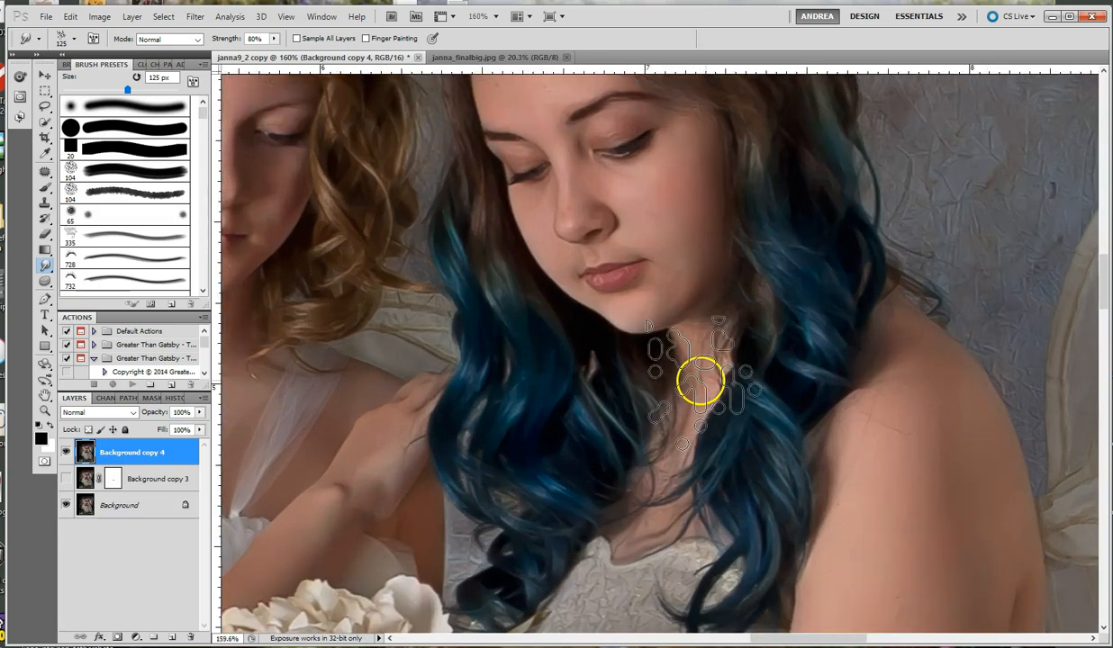
{"action": "left_click_drag", "start_coordinate": [698, 216], "coordinate": [697, 399]}
{"action": "scroll", "coordinate": [693, 379], "scroll_direction": "up", "scroll_amount": 1}
{"action": "scroll", "coordinate": [697, 399], "scroll_direction": "up", "scroll_amount": 1}
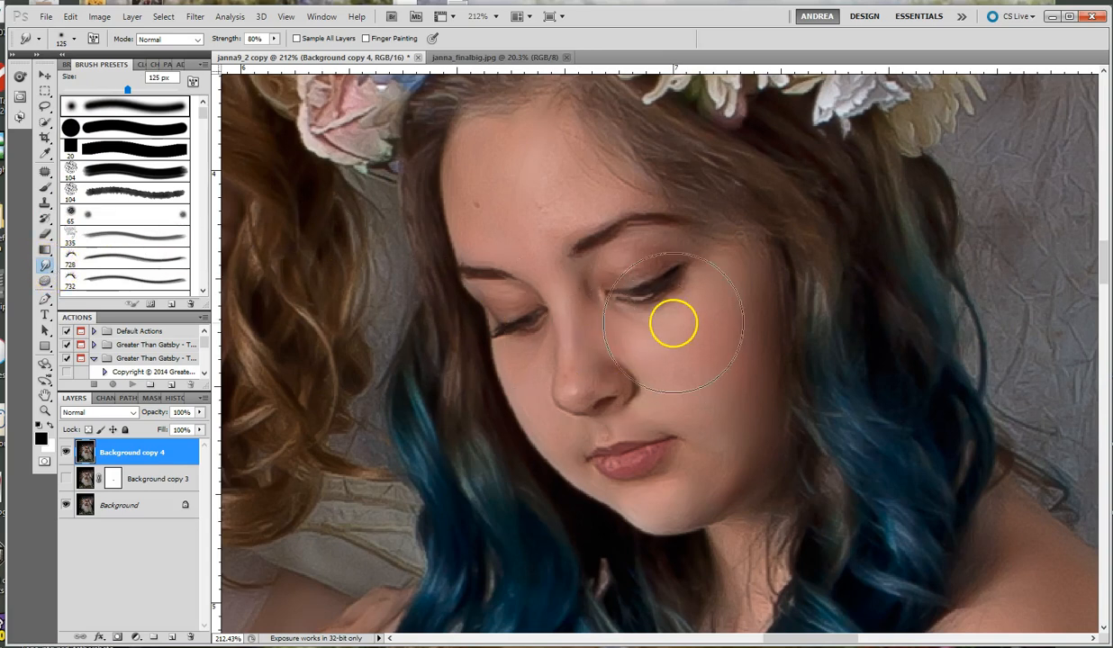
{"action": "key", "text": "bracketleft"}
{"action": "key", "text": "bracketleft"}
{"action": "key", "text": "bracketleft"}
{"action": "key", "text": "bracketleft"}
{"action": "key", "text": "bracketleft"}
{"action": "key", "text": "bracketleft"}
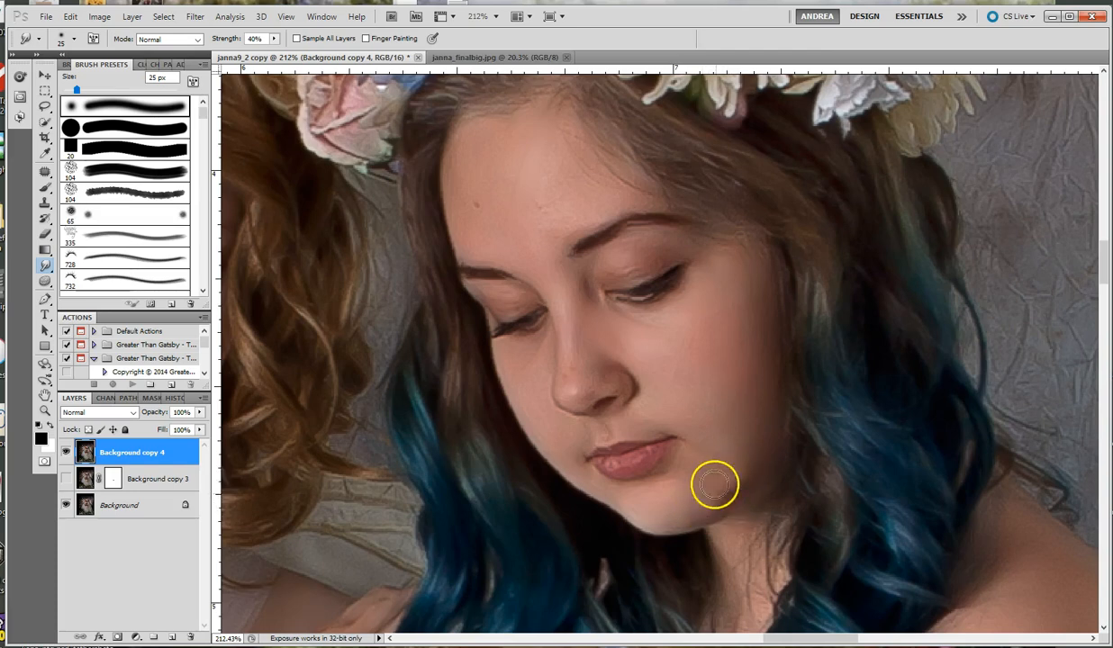
Smooth the skin on the older girl's cheek, jaw and chin, lowering the Smudge strength to 20%
{"action": "left_click_drag", "start_coordinate": [700, 312], "coordinate": [702, 303]}
{"action": "mouse_move", "coordinate": [758, 331]}
{"action": "left_mouse_down"}
{"action": "mouse_move", "coordinate": [775, 311]}
{"action": "mouse_move", "coordinate": [782, 427]}
{"action": "mouse_move", "coordinate": [744, 479]}
{"action": "left_mouse_up"}
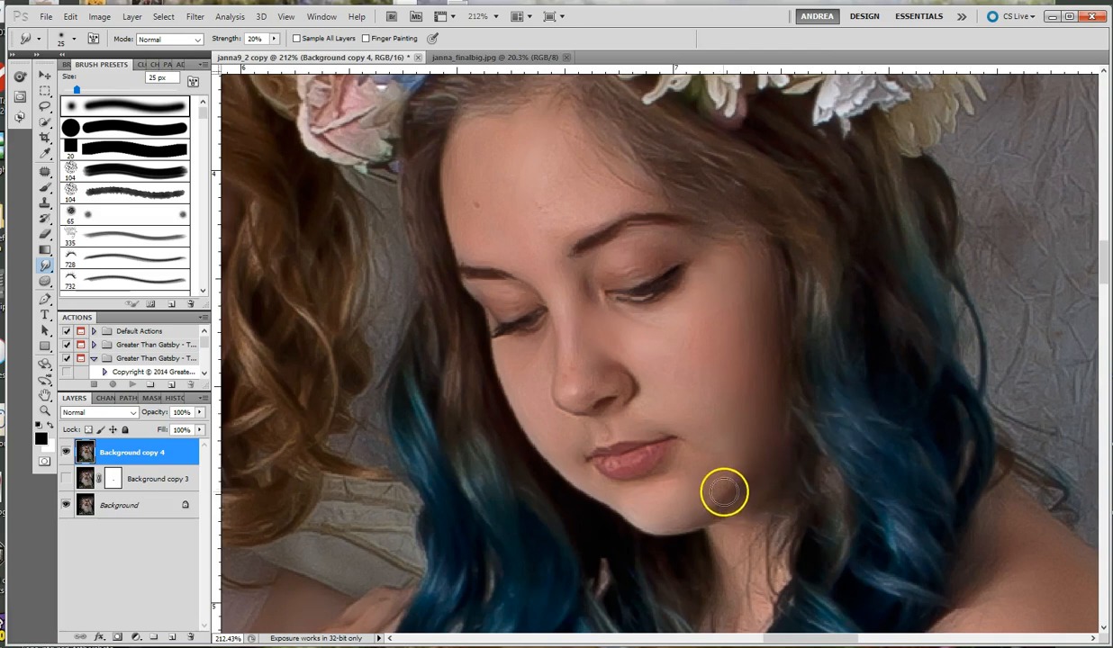
{"action": "mouse_move", "coordinate": [691, 511]}
{"action": "left_mouse_down"}
{"action": "mouse_move", "coordinate": [806, 438]}
{"action": "mouse_move", "coordinate": [707, 512]}
{"action": "mouse_move", "coordinate": [750, 446]}
{"action": "mouse_move", "coordinate": [718, 514]}
{"action": "mouse_move", "coordinate": [755, 444]}
{"action": "mouse_move", "coordinate": [729, 502]}
{"action": "mouse_move", "coordinate": [759, 436]}
{"action": "left_mouse_up"}
{"action": "mouse_move", "coordinate": [733, 480]}
{"action": "left_mouse_down"}
{"action": "mouse_move", "coordinate": [755, 440]}
{"action": "mouse_move", "coordinate": [763, 378]}
{"action": "mouse_move", "coordinate": [742, 474]}
{"action": "mouse_move", "coordinate": [781, 370]}
{"action": "mouse_move", "coordinate": [736, 326]}
{"action": "left_mouse_up"}
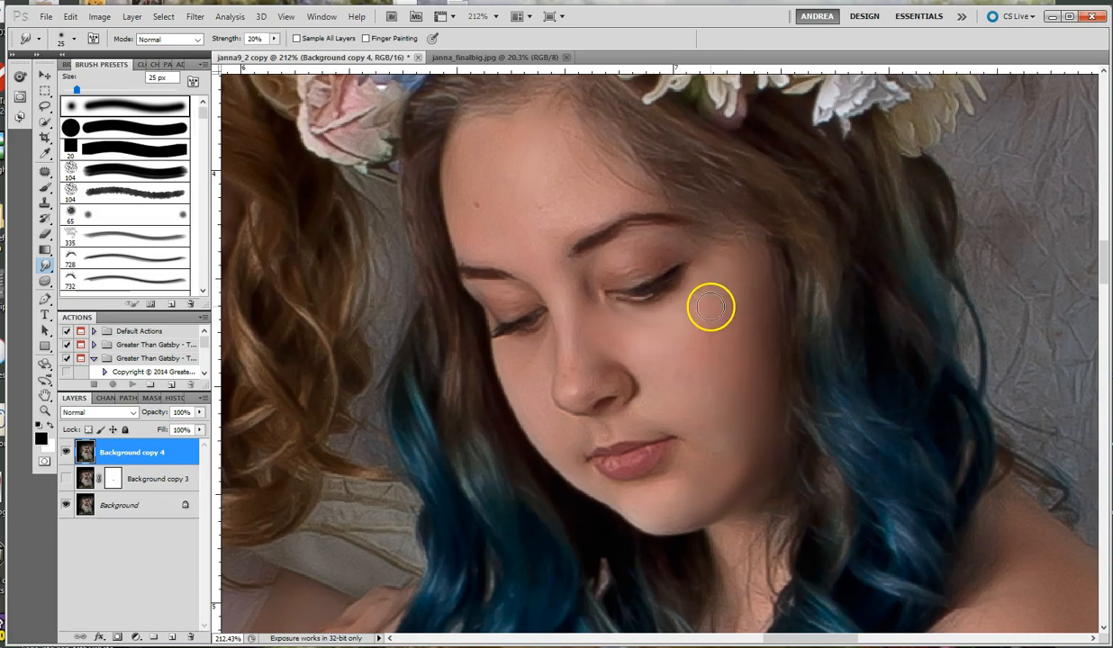
{"action": "left_click_drag", "start_coordinate": [740, 278], "coordinate": [736, 314]}
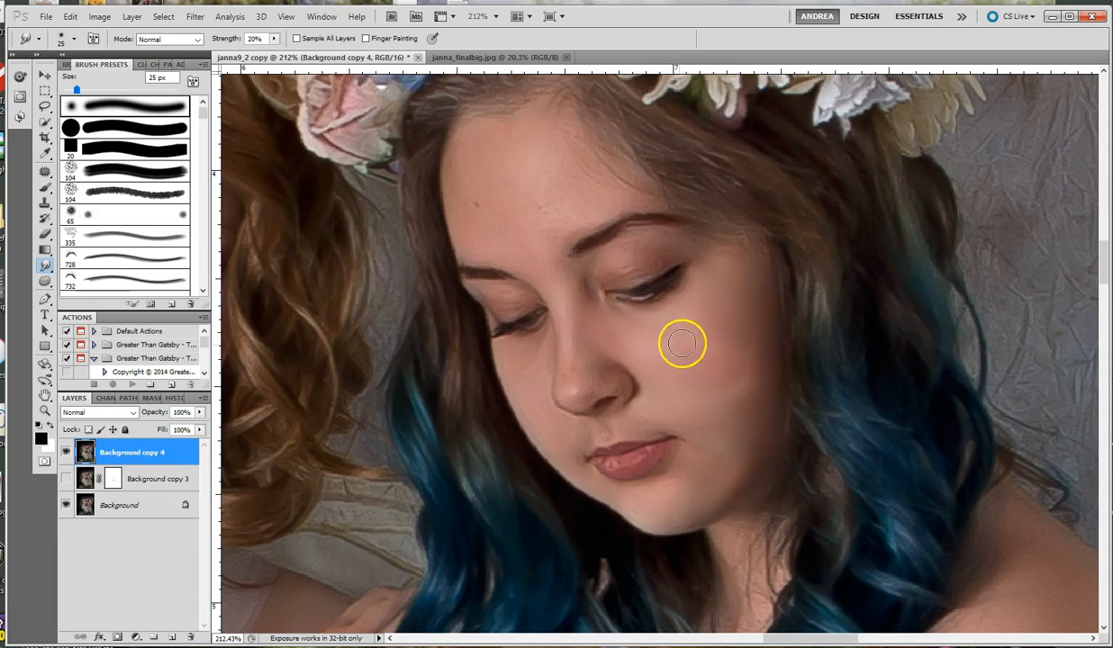
Toggle the Background copy 4 layer's visibility to compare the smoothed face with the original, examining the nose and mouth closely
{"action": "left_click", "coordinate": [66, 453]}
{"action": "left_click", "coordinate": [67, 453]}
{"action": "left_click", "coordinate": [67, 453]}
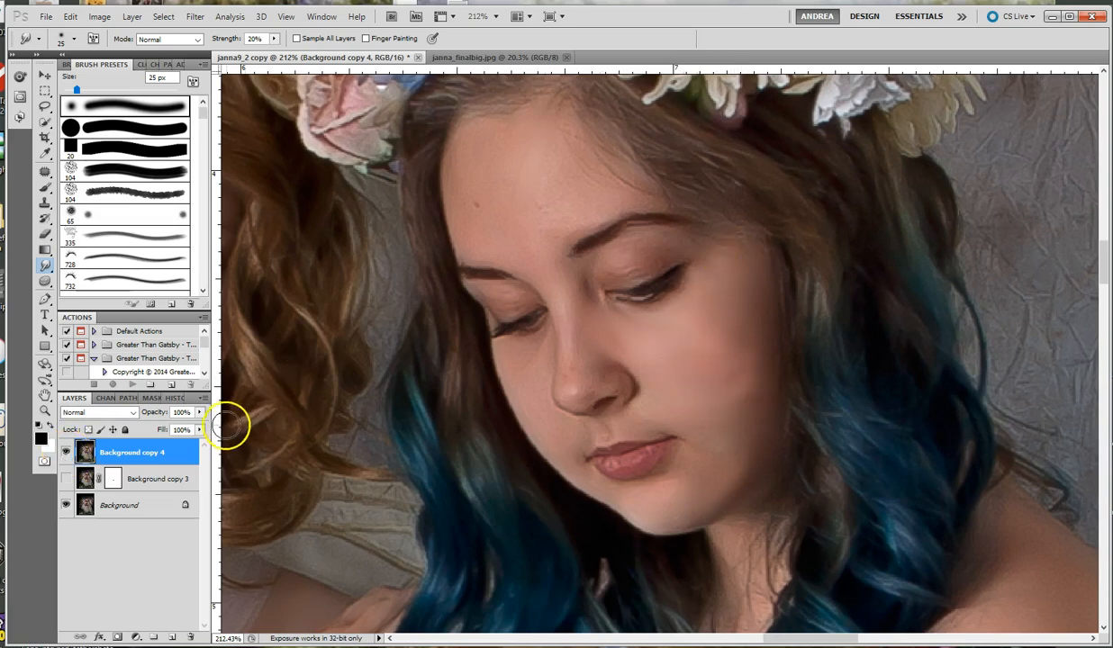
{"action": "left_click", "coordinate": [66, 453]}
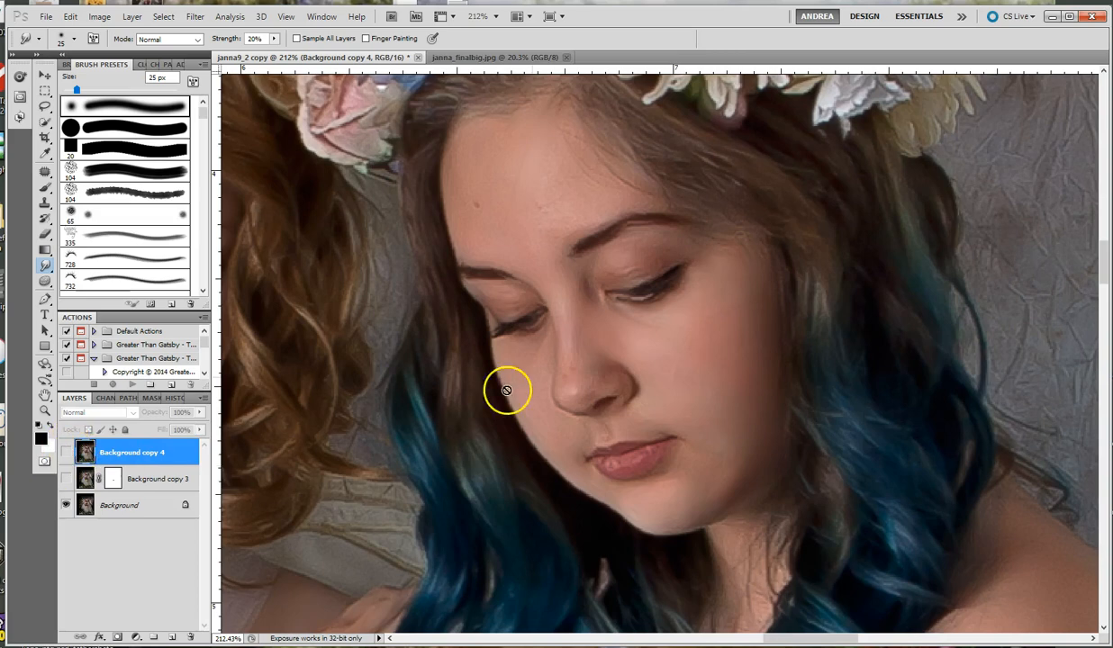
{"action": "left_click", "coordinate": [66, 453]}
{"action": "left_click", "coordinate": [67, 453]}
{"action": "scroll", "coordinate": [493, 459], "scroll_direction": "up", "scroll_amount": 4}
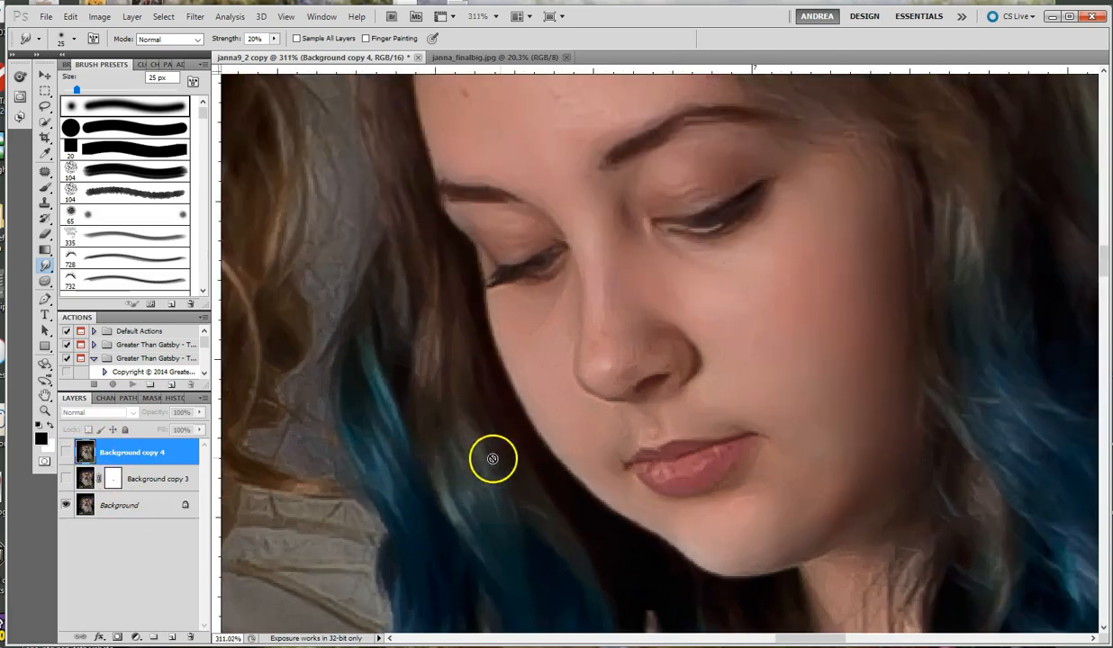
{"action": "scroll", "coordinate": [726, 392], "scroll_direction": "up", "scroll_amount": 4}
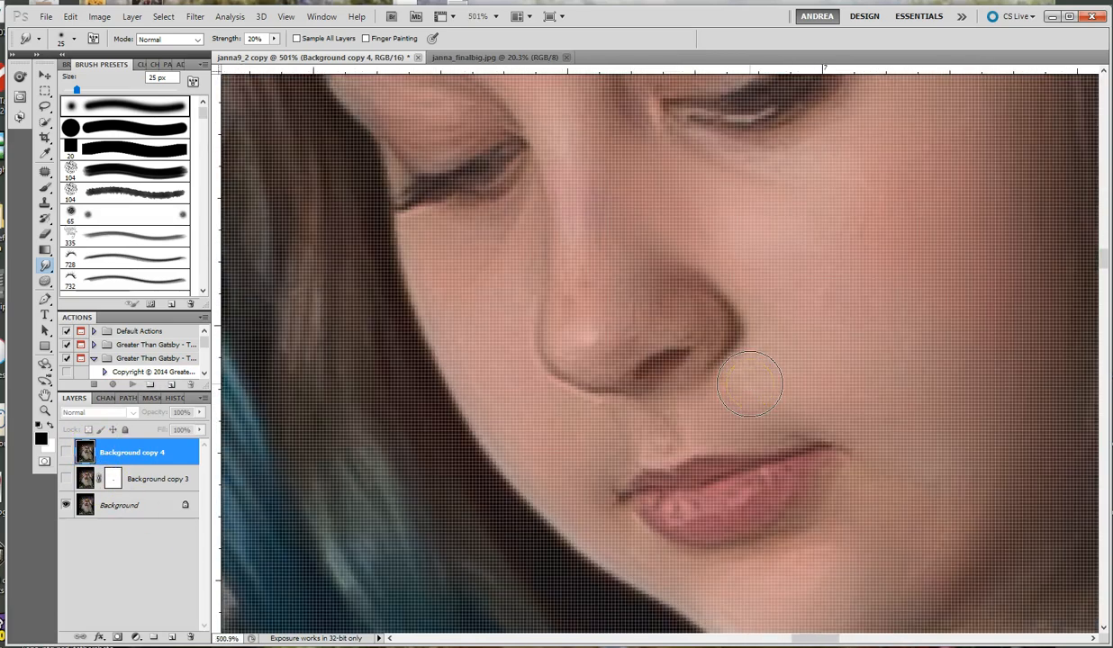
{"action": "scroll", "coordinate": [749, 384], "scroll_direction": "down", "scroll_amount": 1}
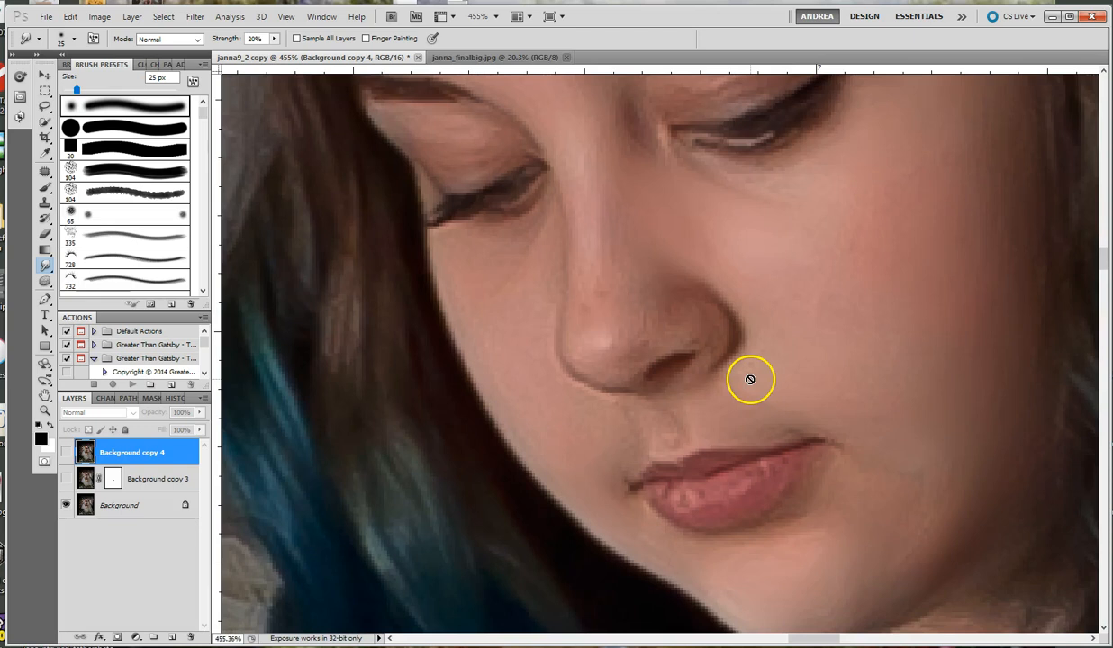
{"action": "left_click", "coordinate": [66, 453]}
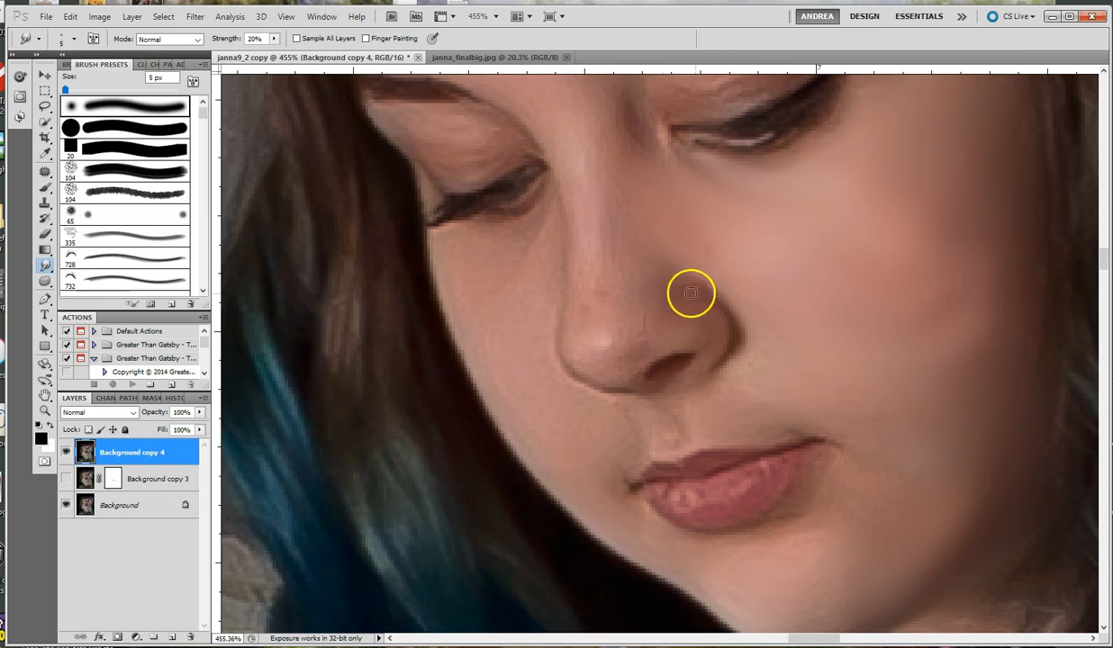
Smooth the skin around the nose and upper lip with the Smudge brush at 5 px, and enlarge it to 8 px
{"action": "left_click_drag", "start_coordinate": [656, 349], "coordinate": [620, 356]}
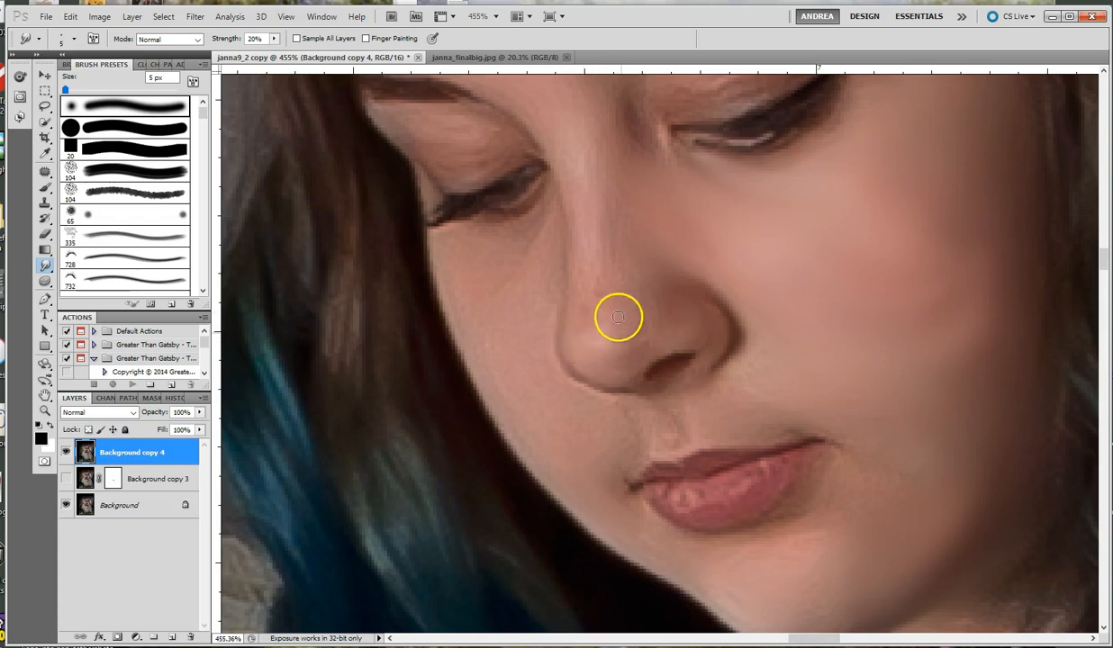
{"action": "mouse_move", "coordinate": [631, 368]}
{"action": "left_mouse_down"}
{"action": "mouse_move", "coordinate": [652, 336]}
{"action": "mouse_move", "coordinate": [638, 348]}
{"action": "mouse_move", "coordinate": [664, 341]}
{"action": "mouse_move", "coordinate": [646, 359]}
{"action": "mouse_move", "coordinate": [682, 339]}
{"action": "left_mouse_up"}
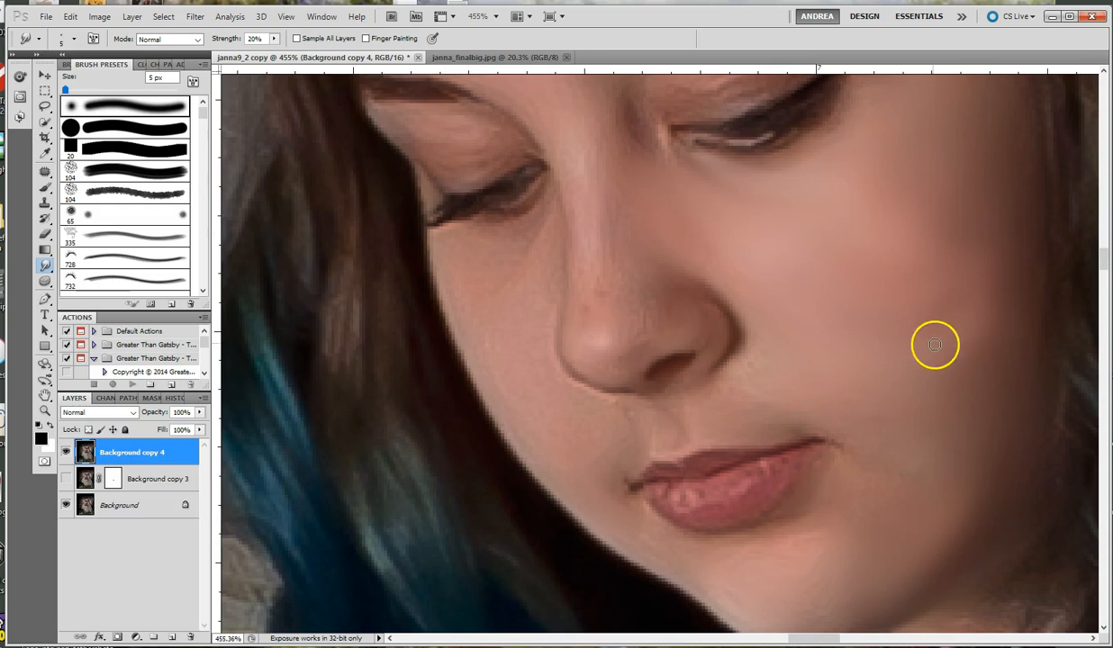
{"action": "scroll", "coordinate": [807, 281], "scroll_direction": "up", "scroll_amount": 4}
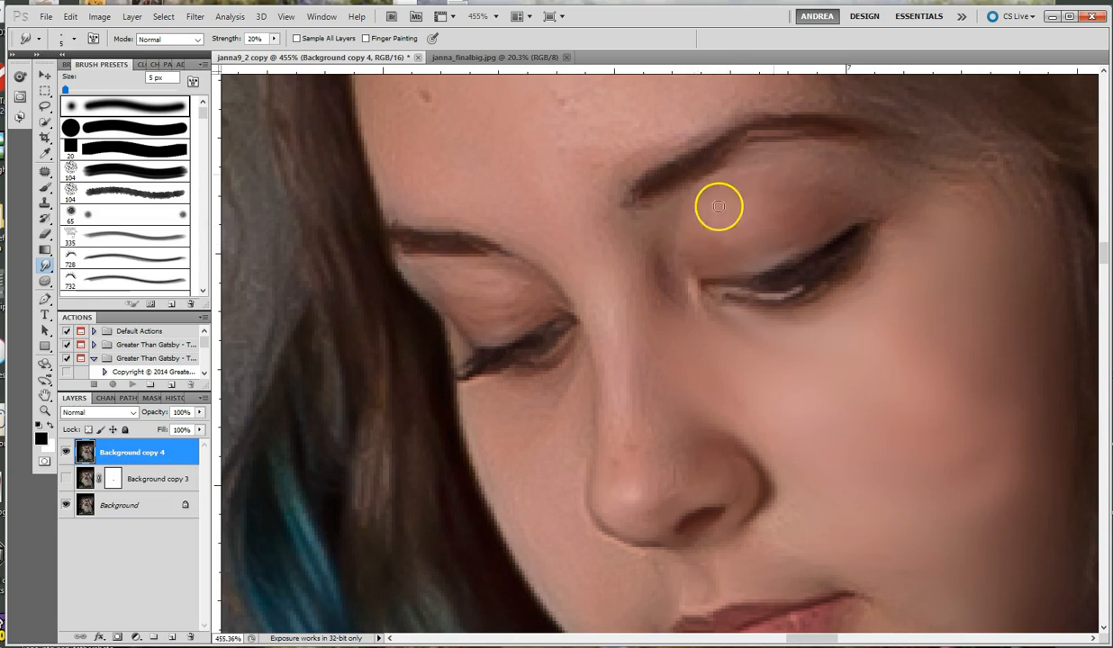
{"action": "key", "text": "bracketright"}
{"action": "key", "text": "bracketright"}
{"action": "key", "text": "bracketright"}
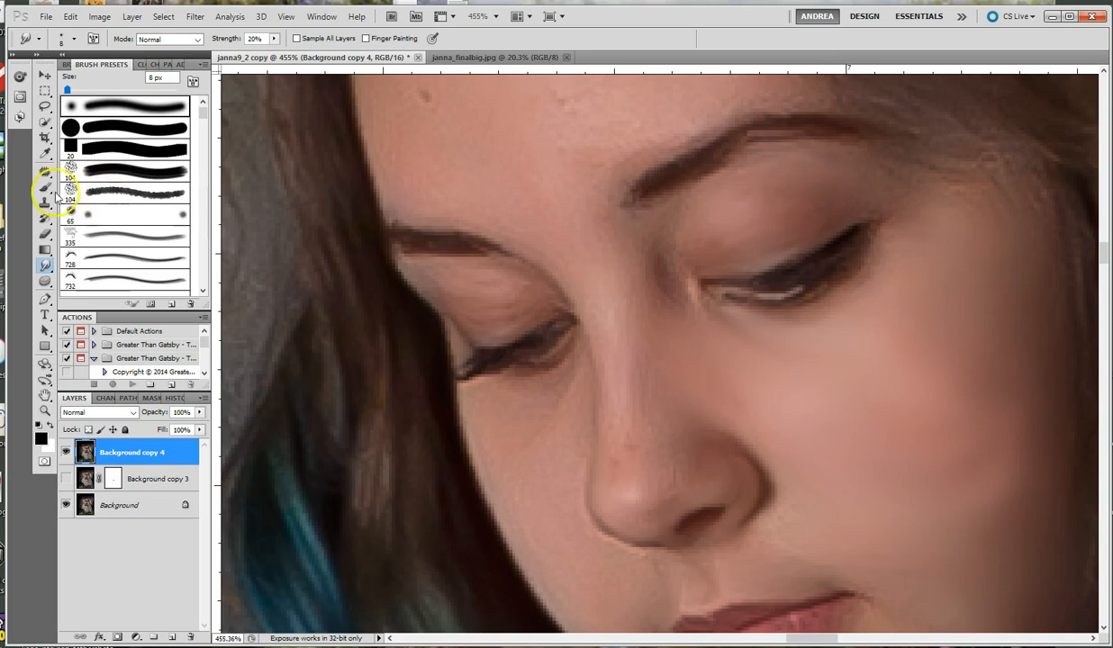
Smooth the eyelids and the skin around the eyes with the 65 px textured brush preset reduced to 10 px at 40% strength
{"action": "left_click", "coordinate": [97, 216]}
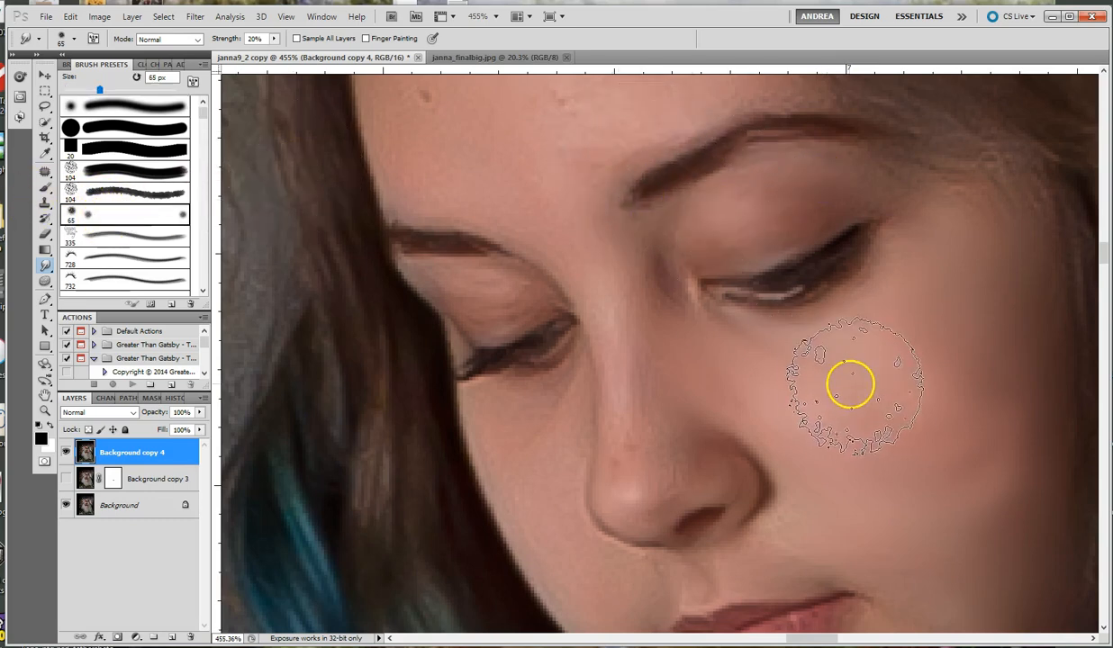
{"action": "key", "text": "bracketleft"}
{"action": "key", "text": "bracketleft"}
{"action": "key", "text": "bracketleft"}
{"action": "key", "text": "bracketleft"}
{"action": "key", "text": "bracketleft"}
{"action": "key", "text": "bracketleft"}
{"action": "key", "text": "4"}
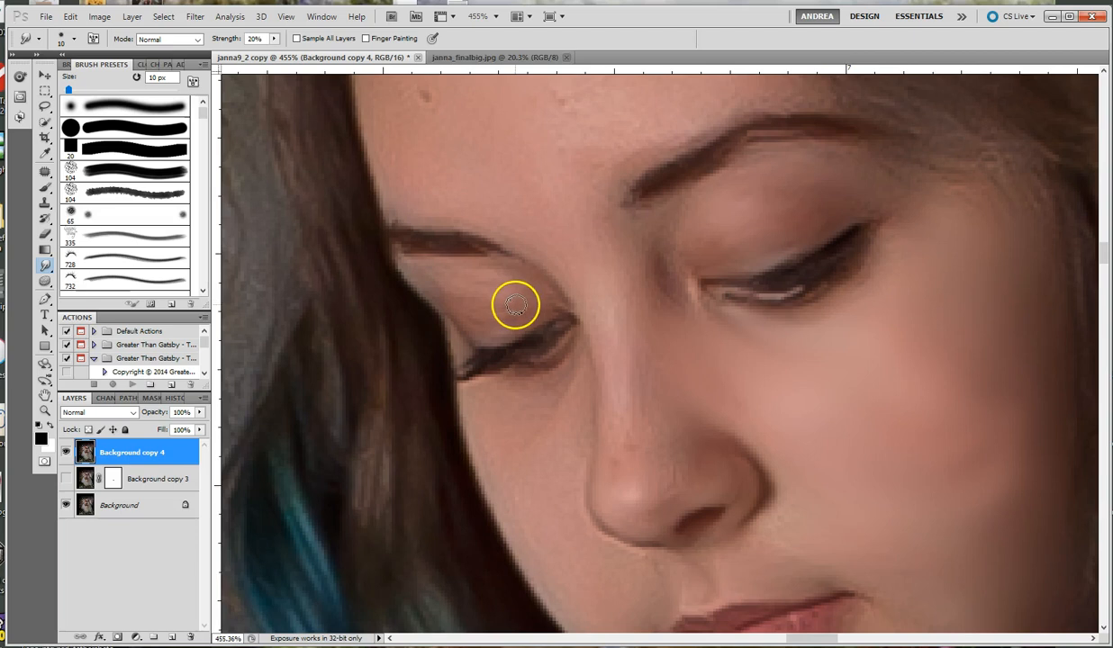
{"action": "mouse_move", "coordinate": [520, 284]}
{"action": "left_mouse_down"}
{"action": "mouse_move", "coordinate": [441, 282]}
{"action": "mouse_move", "coordinate": [530, 284]}
{"action": "mouse_move", "coordinate": [491, 296]}
{"action": "mouse_move", "coordinate": [507, 297]}
{"action": "mouse_move", "coordinate": [502, 306]}
{"action": "mouse_move", "coordinate": [519, 311]}
{"action": "mouse_move", "coordinate": [511, 319]}
{"action": "mouse_move", "coordinate": [533, 310]}
{"action": "mouse_move", "coordinate": [522, 323]}
{"action": "mouse_move", "coordinate": [493, 300]}
{"action": "mouse_move", "coordinate": [455, 307]}
{"action": "mouse_move", "coordinate": [492, 308]}
{"action": "mouse_move", "coordinate": [487, 329]}
{"action": "mouse_move", "coordinate": [509, 323]}
{"action": "mouse_move", "coordinate": [487, 338]}
{"action": "mouse_move", "coordinate": [494, 316]}
{"action": "mouse_move", "coordinate": [415, 276]}
{"action": "left_mouse_up"}
{"action": "mouse_move", "coordinate": [850, 211]}
{"action": "left_mouse_down"}
{"action": "mouse_move", "coordinate": [772, 191]}
{"action": "mouse_move", "coordinate": [844, 209]}
{"action": "mouse_move", "coordinate": [773, 193]}
{"action": "mouse_move", "coordinate": [837, 212]}
{"action": "mouse_move", "coordinate": [791, 194]}
{"action": "mouse_move", "coordinate": [817, 214]}
{"action": "mouse_move", "coordinate": [771, 191]}
{"action": "mouse_move", "coordinate": [769, 209]}
{"action": "mouse_move", "coordinate": [750, 188]}
{"action": "mouse_move", "coordinate": [843, 175]}
{"action": "mouse_move", "coordinate": [838, 184]}
{"action": "mouse_move", "coordinate": [870, 205]}
{"action": "left_mouse_up"}
{"action": "mouse_move", "coordinate": [793, 248]}
{"action": "left_mouse_down"}
{"action": "mouse_move", "coordinate": [810, 223]}
{"action": "mouse_move", "coordinate": [874, 255]}
{"action": "mouse_move", "coordinate": [862, 281]}
{"action": "mouse_move", "coordinate": [877, 262]}
{"action": "mouse_move", "coordinate": [861, 288]}
{"action": "mouse_move", "coordinate": [795, 318]}
{"action": "mouse_move", "coordinate": [901, 256]}
{"action": "mouse_move", "coordinate": [866, 314]}
{"action": "left_mouse_up"}
{"action": "mouse_move", "coordinate": [660, 289]}
{"action": "left_mouse_down"}
{"action": "mouse_move", "coordinate": [672, 227]}
{"action": "mouse_move", "coordinate": [655, 267]}
{"action": "mouse_move", "coordinate": [684, 263]}
{"action": "mouse_move", "coordinate": [694, 298]}
{"action": "mouse_move", "coordinate": [711, 302]}
{"action": "mouse_move", "coordinate": [729, 331]}
{"action": "mouse_move", "coordinate": [702, 222]}
{"action": "mouse_move", "coordinate": [650, 243]}
{"action": "mouse_move", "coordinate": [638, 235]}
{"action": "mouse_move", "coordinate": [653, 201]}
{"action": "mouse_move", "coordinate": [640, 158]}
{"action": "left_mouse_up"}
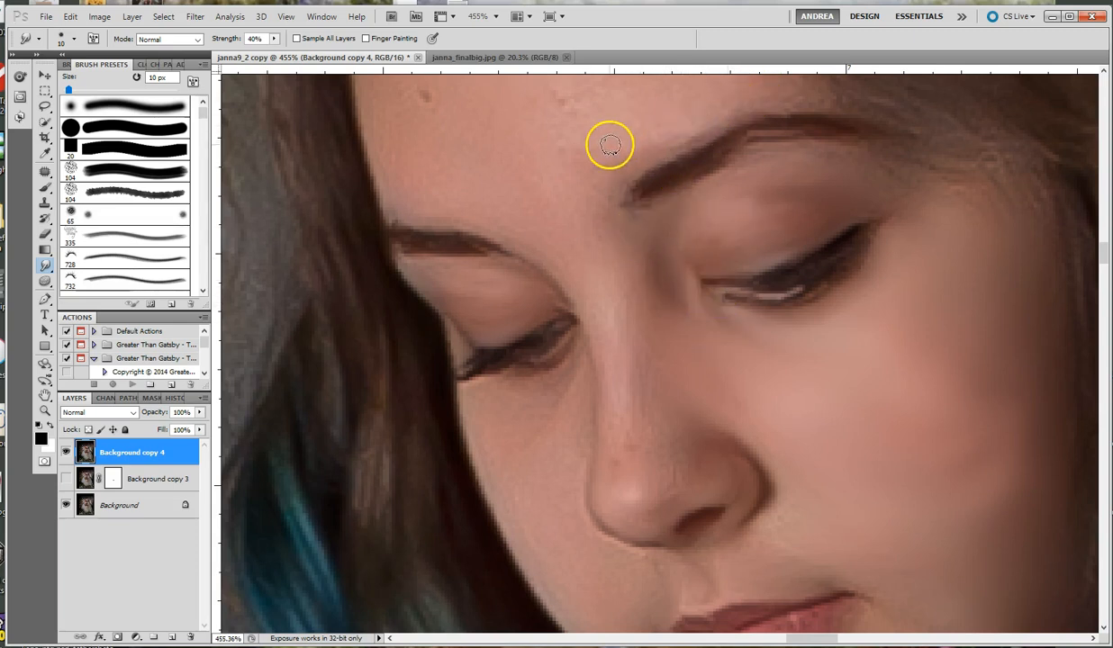
Smudge the skin between the eyebrows and across the forehead, blending away the blemishes with the 10 px textured brush
{"action": "left_click_drag", "start_coordinate": [588, 134], "coordinate": [621, 242]}
{"action": "mouse_move", "coordinate": [615, 189]}
{"action": "left_mouse_down"}
{"action": "mouse_move", "coordinate": [622, 221]}
{"action": "mouse_move", "coordinate": [643, 220]}
{"action": "mouse_move", "coordinate": [605, 259]}
{"action": "mouse_move", "coordinate": [667, 257]}
{"action": "mouse_move", "coordinate": [644, 288]}
{"action": "mouse_move", "coordinate": [670, 190]}
{"action": "mouse_move", "coordinate": [631, 186]}
{"action": "mouse_move", "coordinate": [644, 157]}
{"action": "mouse_move", "coordinate": [607, 160]}
{"action": "mouse_move", "coordinate": [655, 182]}
{"action": "mouse_move", "coordinate": [630, 229]}
{"action": "mouse_move", "coordinate": [681, 230]}
{"action": "mouse_move", "coordinate": [644, 252]}
{"action": "mouse_move", "coordinate": [712, 253]}
{"action": "left_mouse_up"}
{"action": "mouse_move", "coordinate": [460, 206]}
{"action": "left_mouse_down"}
{"action": "mouse_move", "coordinate": [470, 213]}
{"action": "mouse_move", "coordinate": [496, 202]}
{"action": "mouse_move", "coordinate": [464, 200]}
{"action": "left_mouse_up"}
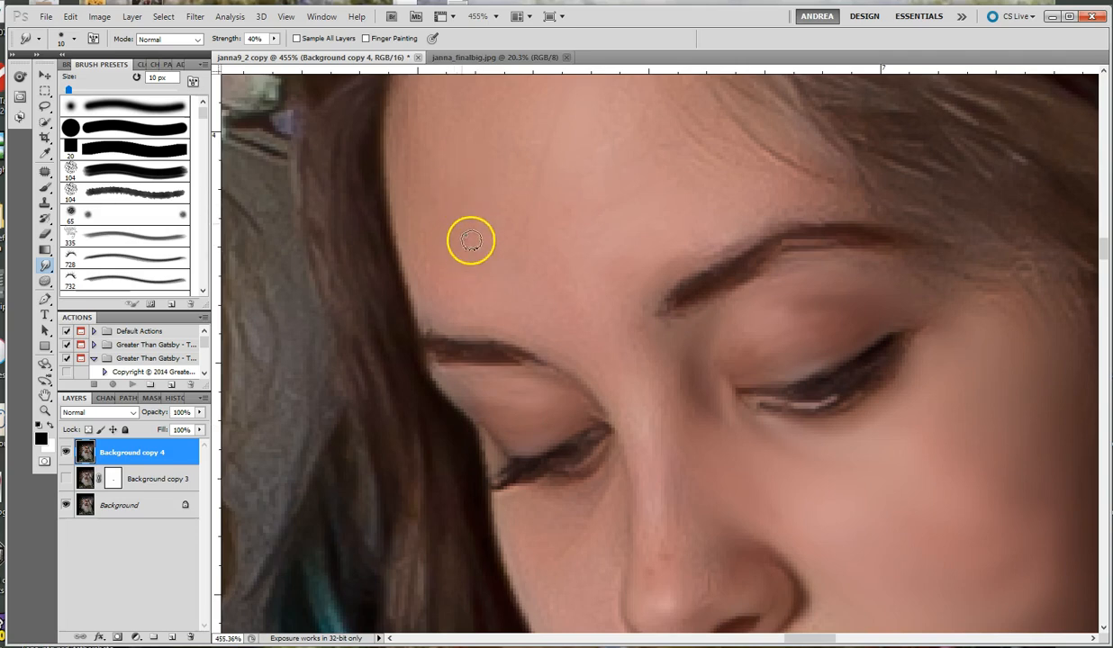
{"action": "left_click_drag", "start_coordinate": [514, 139], "coordinate": [621, 251]}
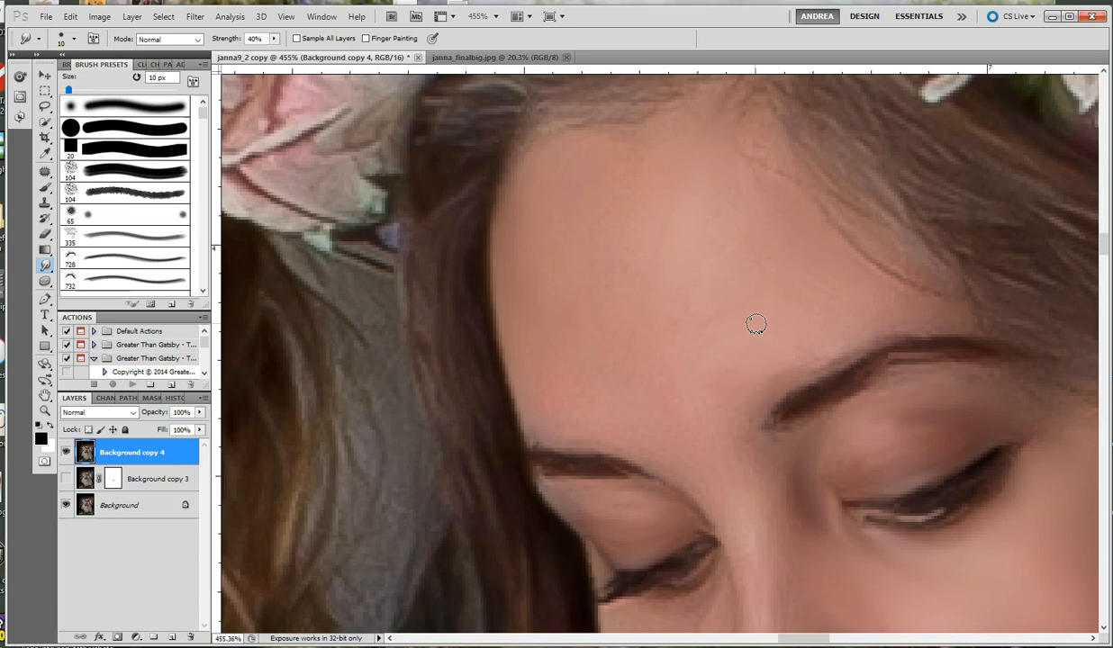
{"action": "left_click", "coordinate": [193, 18]}
{"action": "mouse_move", "coordinate": [209, 141]}
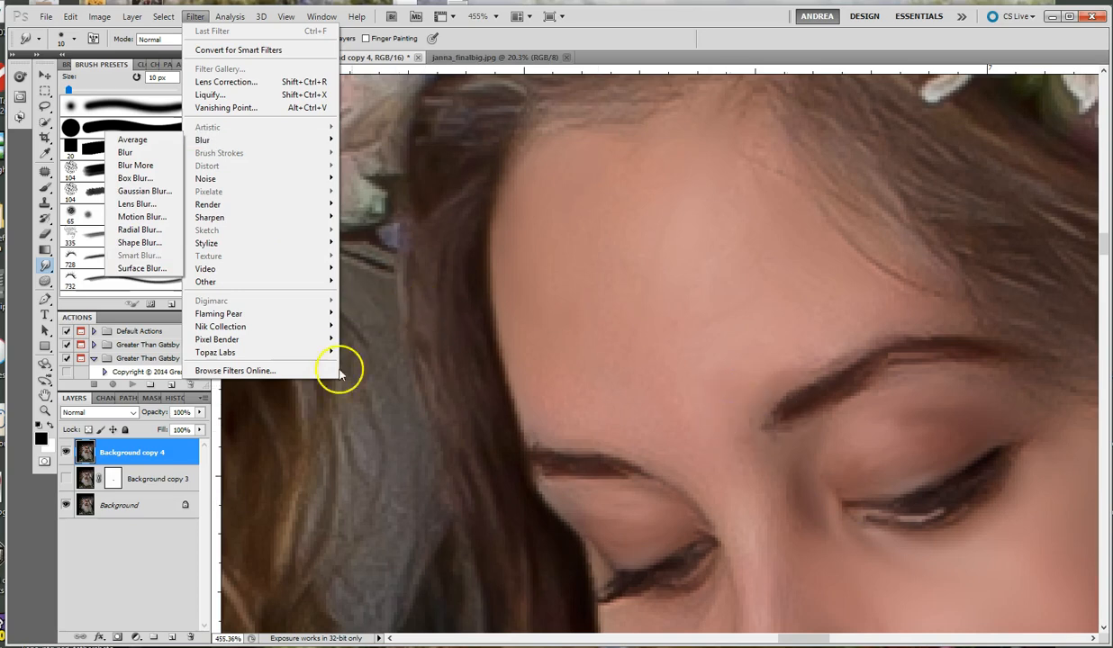
{"action": "left_click", "coordinate": [129, 569]}
Hide the Background copy 4 layer to compare the older girl's smoothed skin with the original at a wider view
{"action": "scroll", "coordinate": [850, 489], "scroll_direction": "down", "scroll_amount": 5}
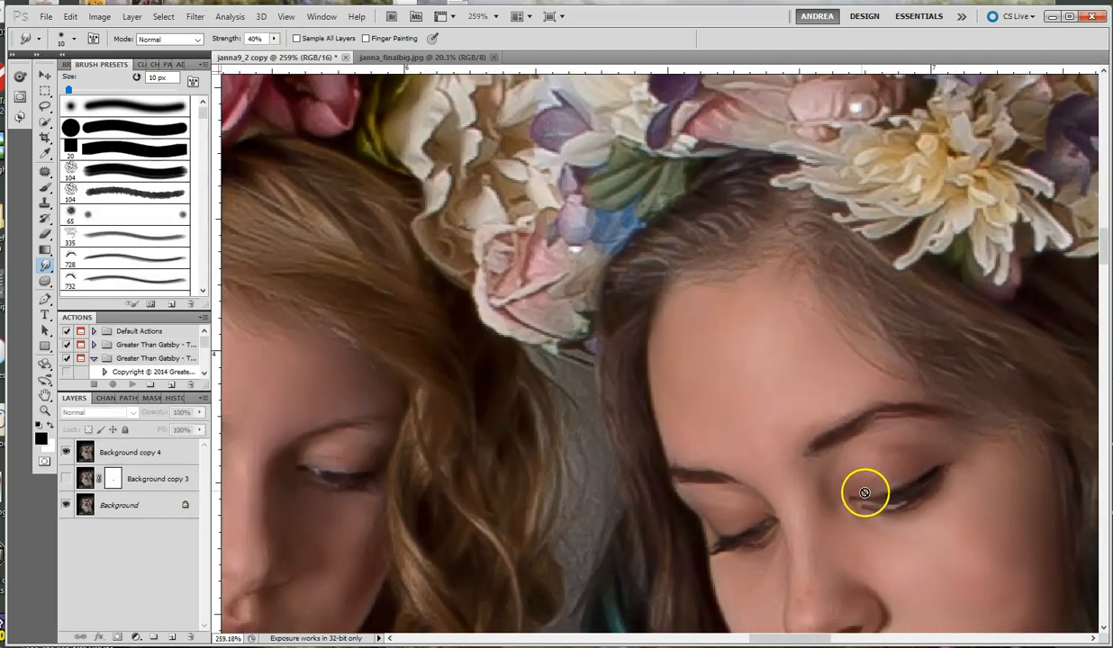
{"action": "left_click_drag", "start_coordinate": [889, 536], "coordinate": [733, 270]}
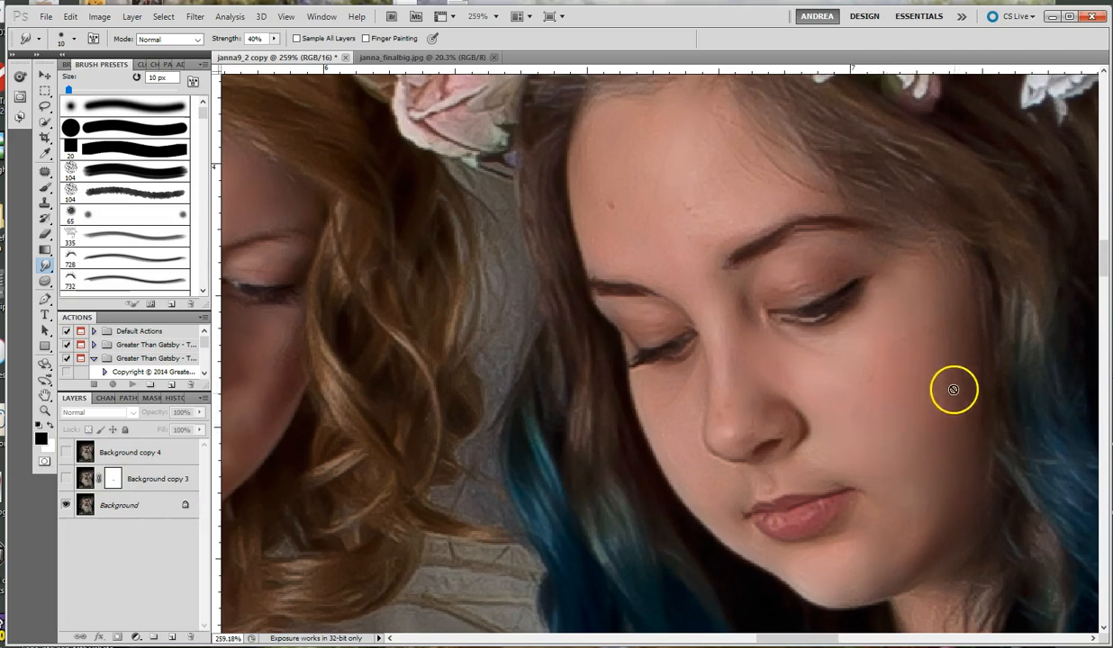
{"action": "scroll", "coordinate": [863, 429], "scroll_direction": "down", "scroll_amount": 5}
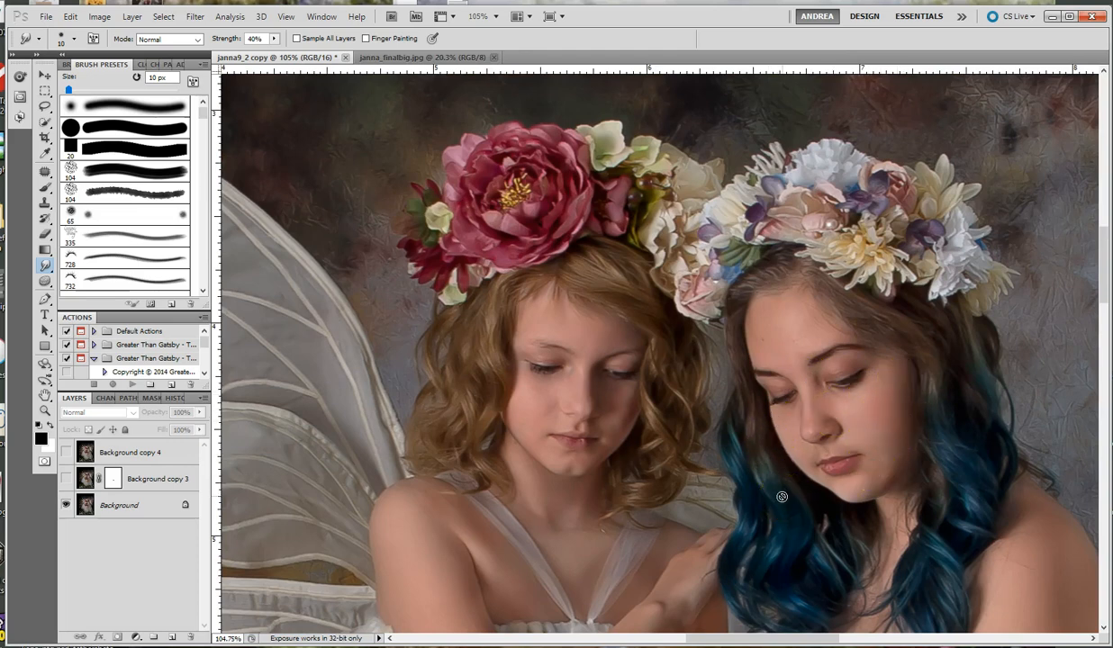
{"action": "scroll", "coordinate": [773, 460], "scroll_direction": "down", "scroll_amount": 1}
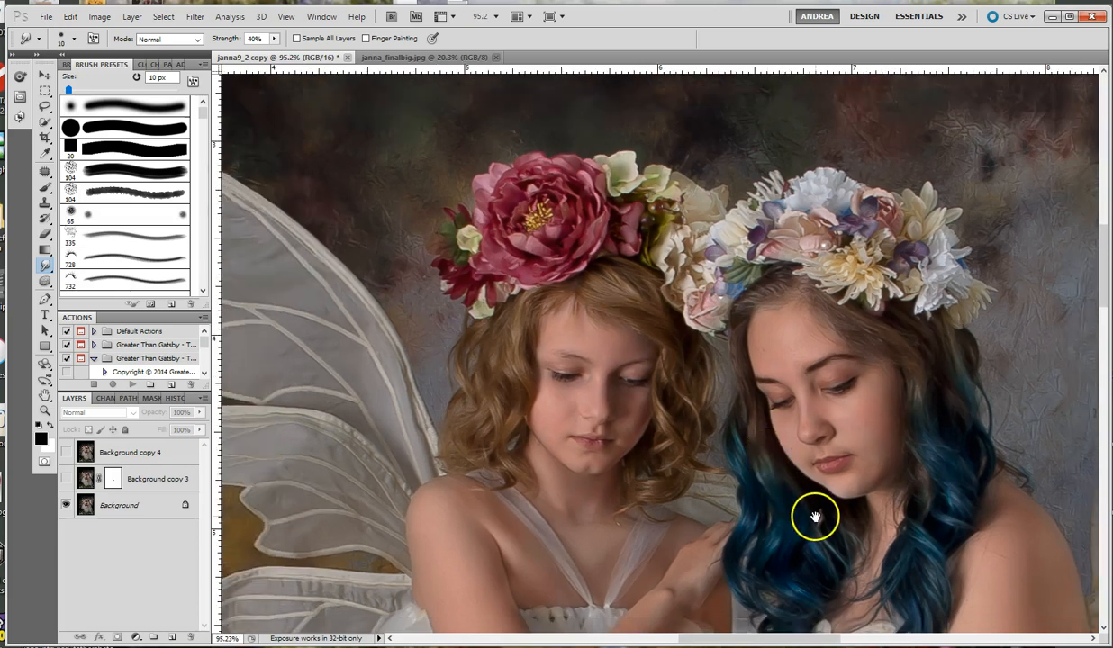
Show the Background copy 3 layer to compare the feathered tulle skirts with the original at a wider view
{"action": "left_click_drag", "start_coordinate": [815, 517], "coordinate": [778, 328]}
{"action": "left_click_drag", "start_coordinate": [820, 526], "coordinate": [545, 441]}
{"action": "left_click", "coordinate": [66, 478]}
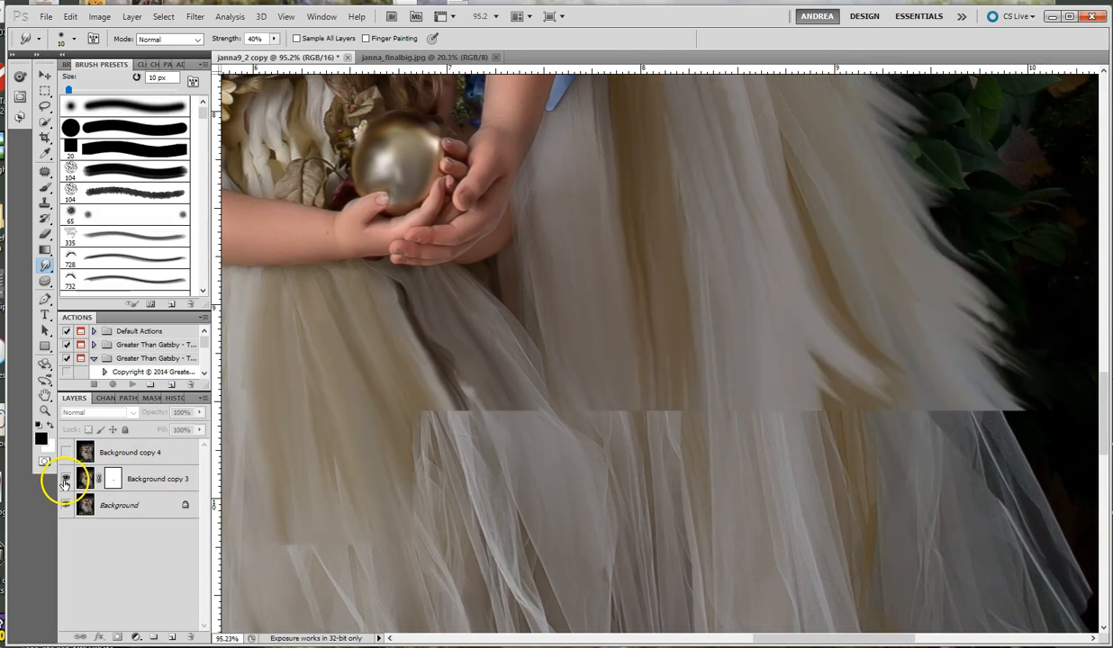
{"action": "scroll", "coordinate": [814, 464], "scroll_direction": "down", "scroll_amount": 2}
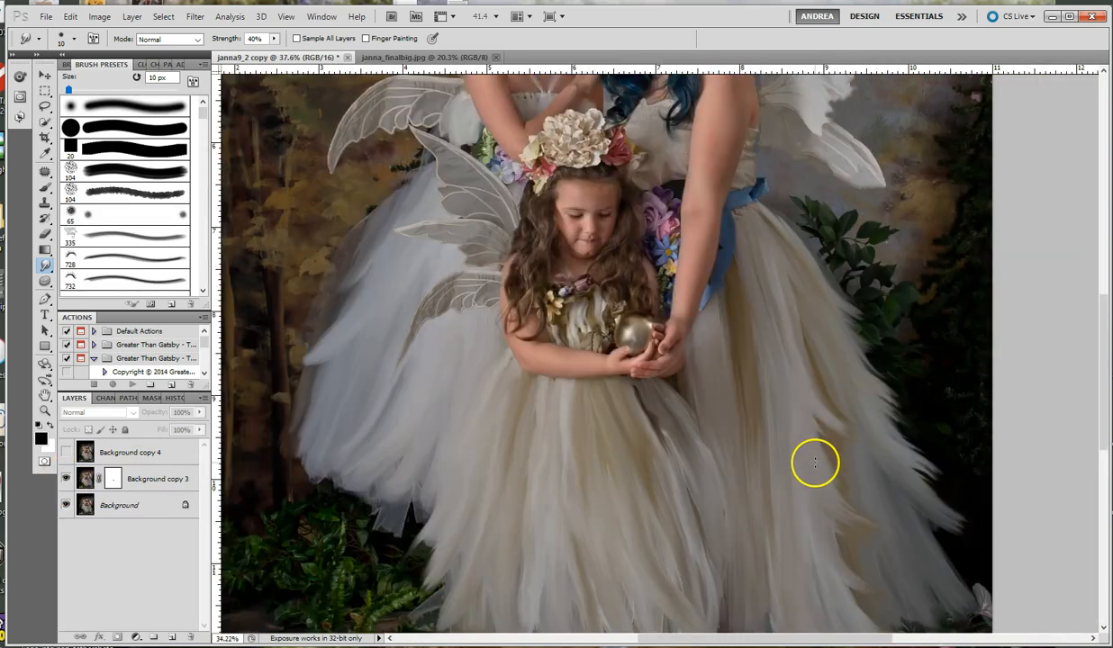
{"action": "scroll", "coordinate": [815, 464], "scroll_direction": "down", "scroll_amount": 1}
Switch to the janna_finalbig.jpg document and examine the feathered brushwork on the skirts up close and at a wider view
{"action": "left_click", "coordinate": [407, 57]}
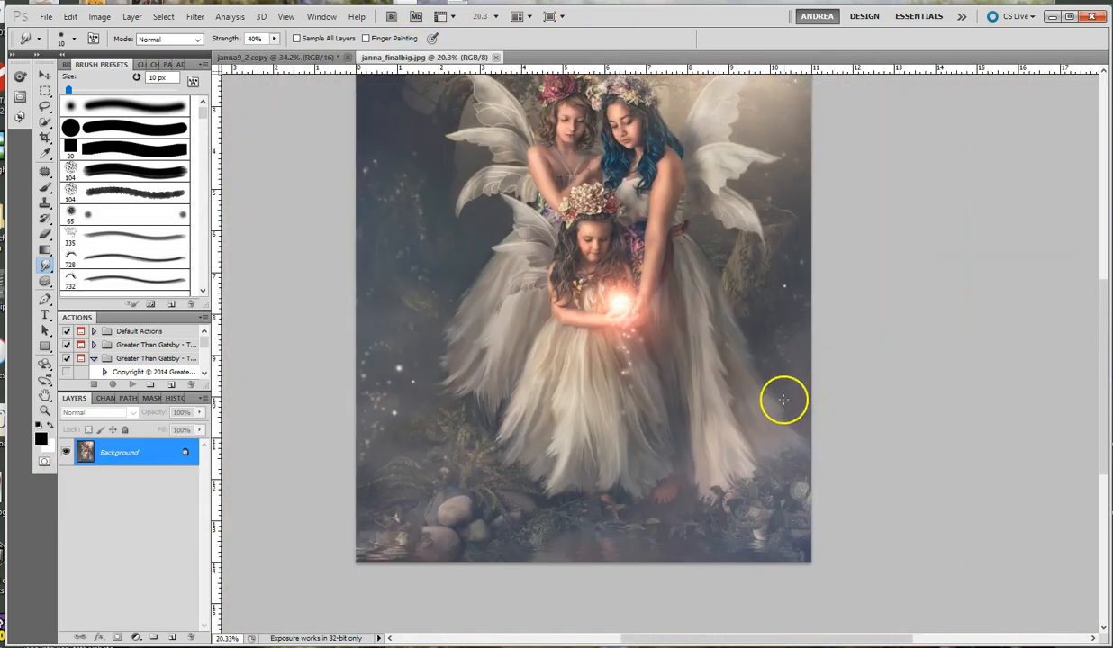
{"action": "scroll", "coordinate": [791, 392], "scroll_direction": "up", "scroll_amount": 2}
{"action": "scroll", "coordinate": [796, 379], "scroll_direction": "up", "scroll_amount": 3}
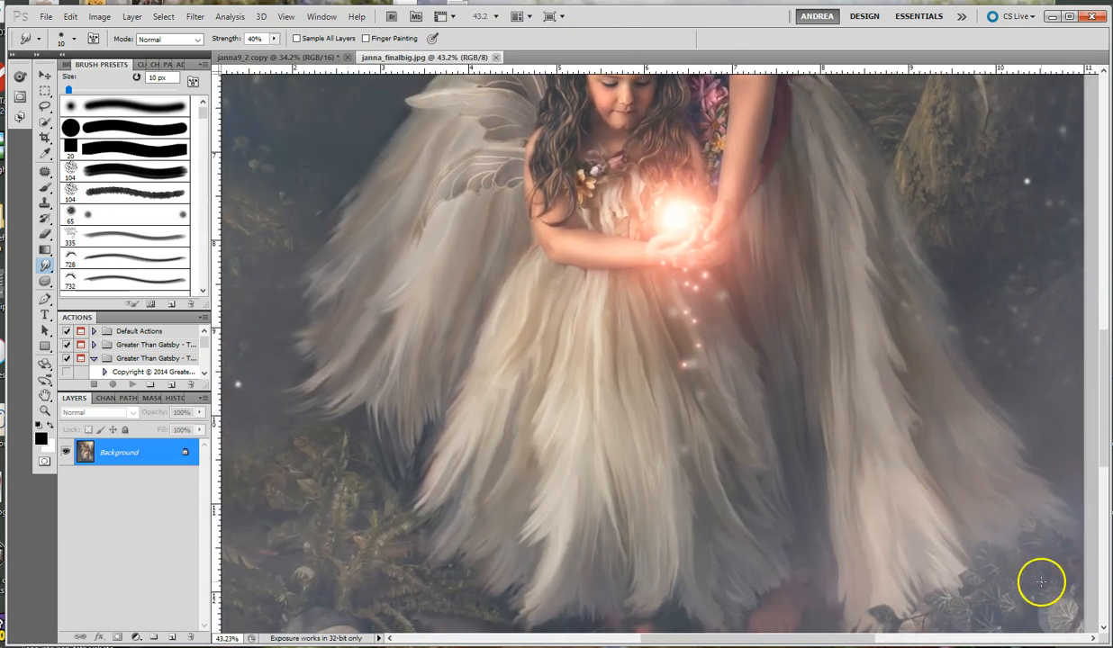
{"action": "scroll", "coordinate": [623, 376], "scroll_direction": "up", "scroll_amount": 2}
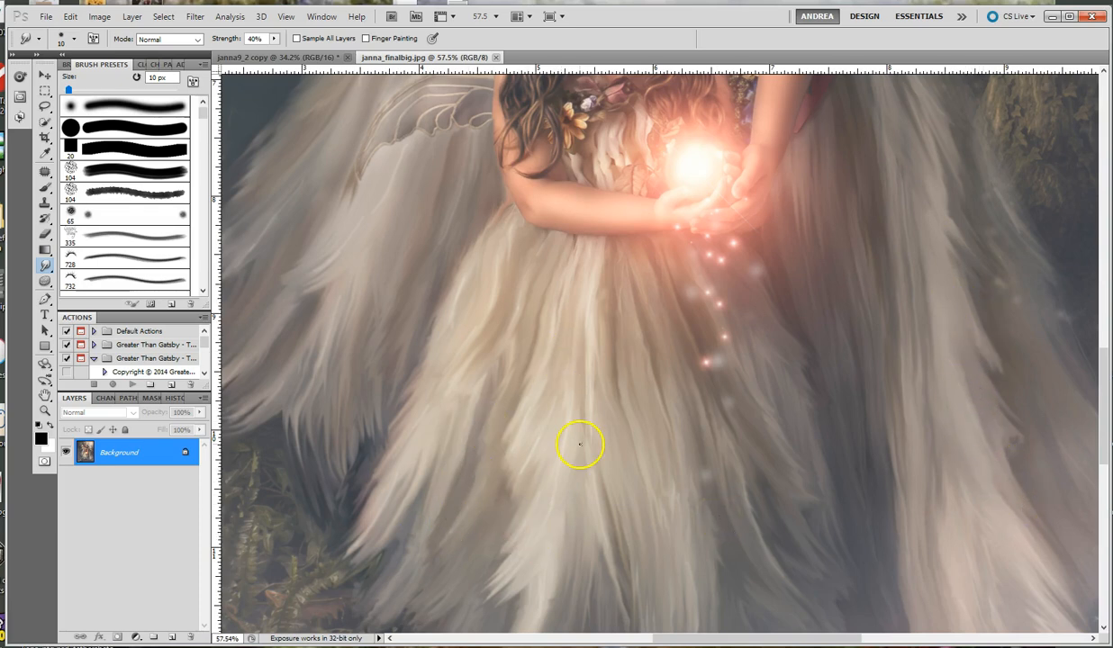
{"action": "scroll", "coordinate": [579, 447], "scroll_direction": "down", "scroll_amount": 2}
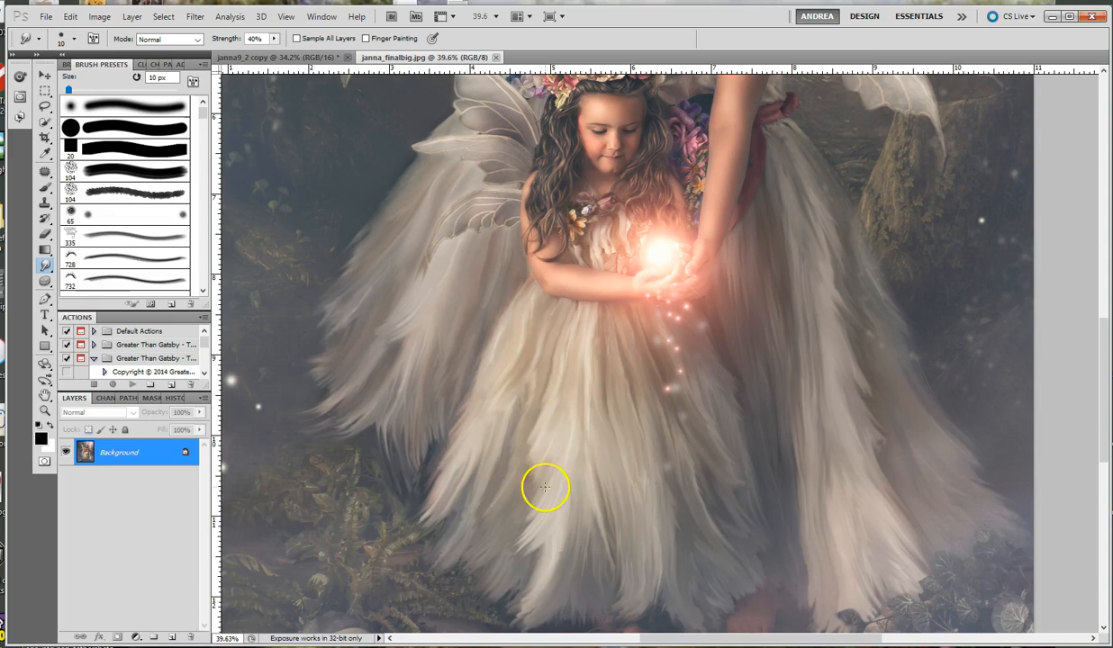
{"action": "scroll", "coordinate": [501, 445], "scroll_direction": "down", "scroll_amount": 1}
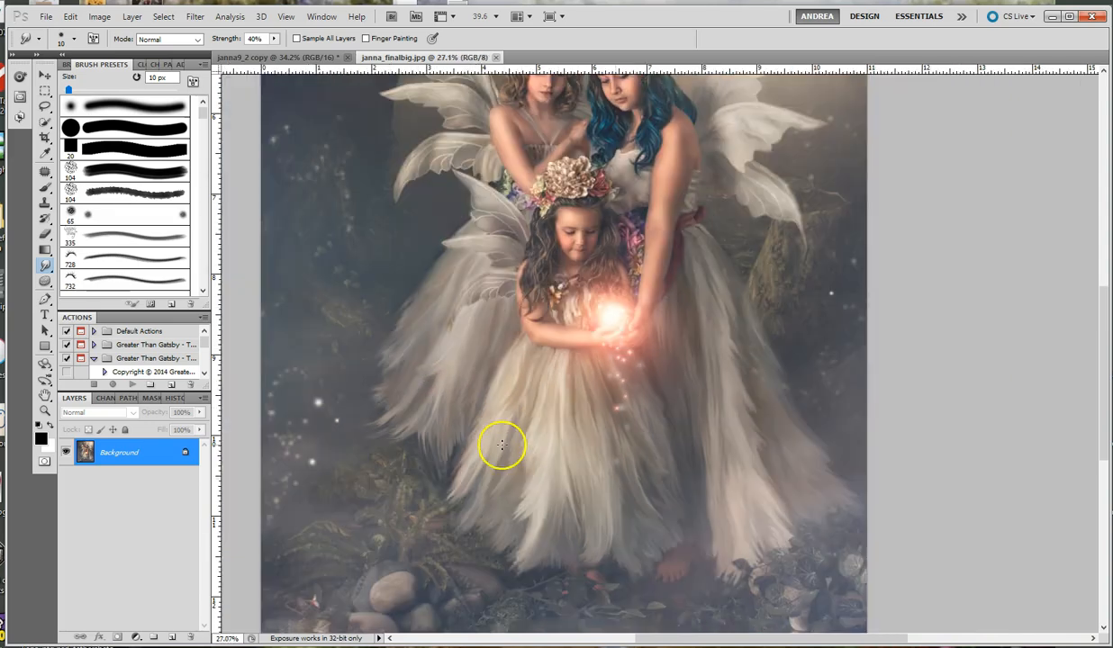